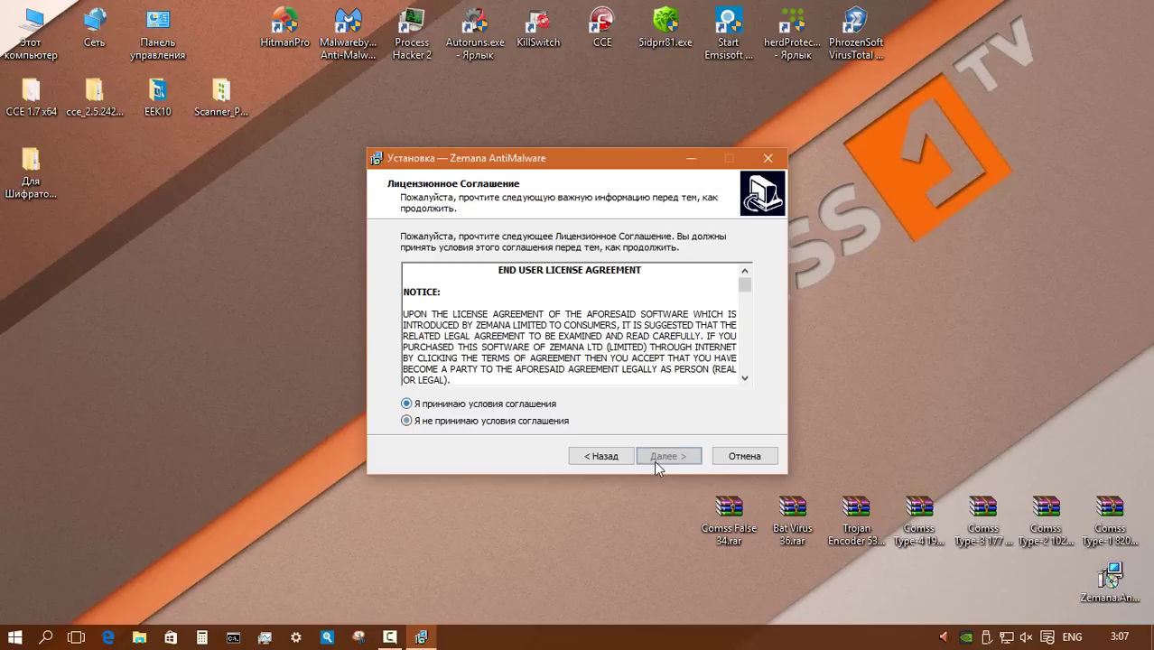
- Accept the Zemana AntiMalware license agreement and install the program in the default folder
left_click(407, 403)
left_click(669, 456)
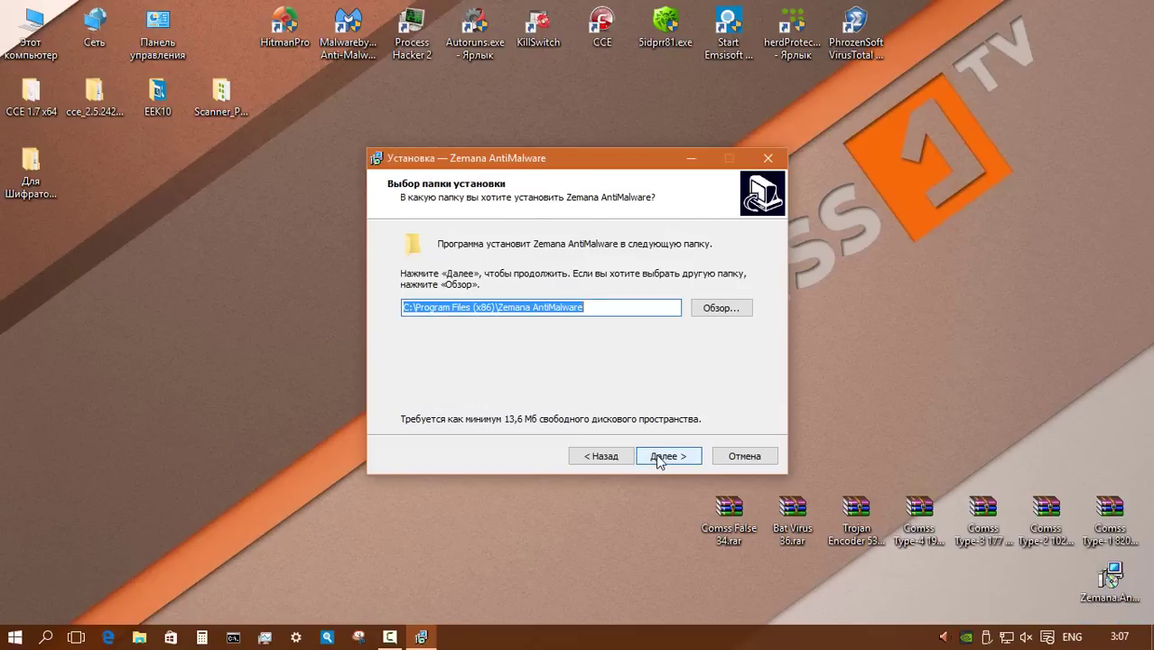
left_click(669, 456)
left_click(668, 456)
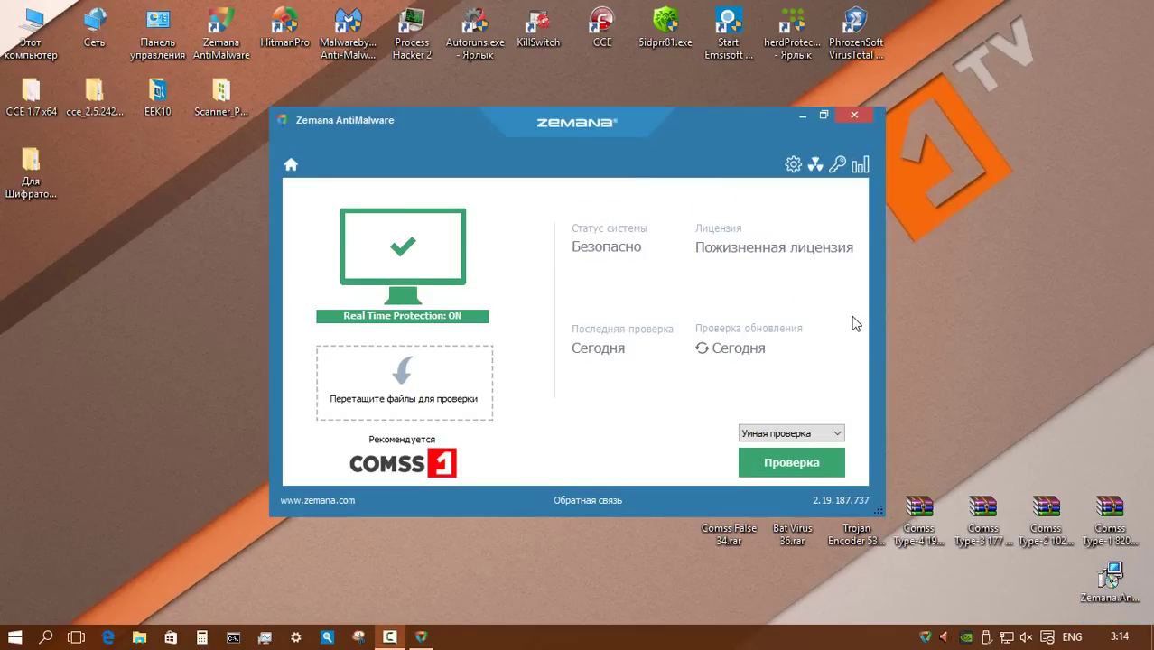
- Review the Zemana AntiMalware settings for real-time protection, update checking and the advanced (Дополнительно) options
left_click(793, 164)
left_click(344, 245)
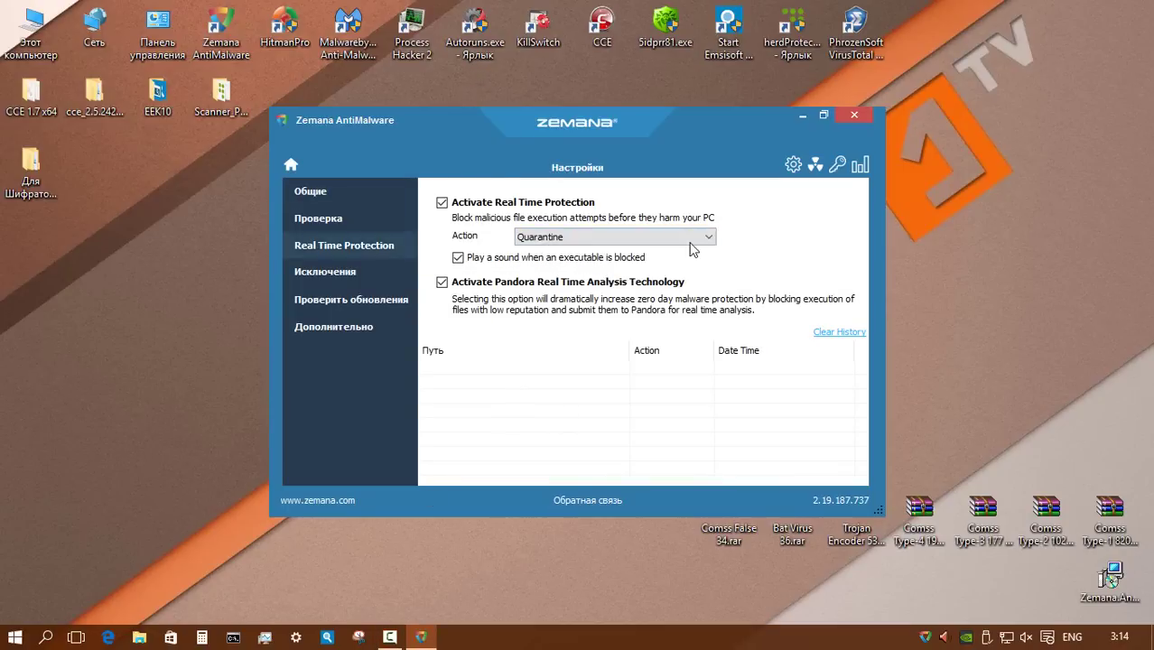
left_click(294, 305)
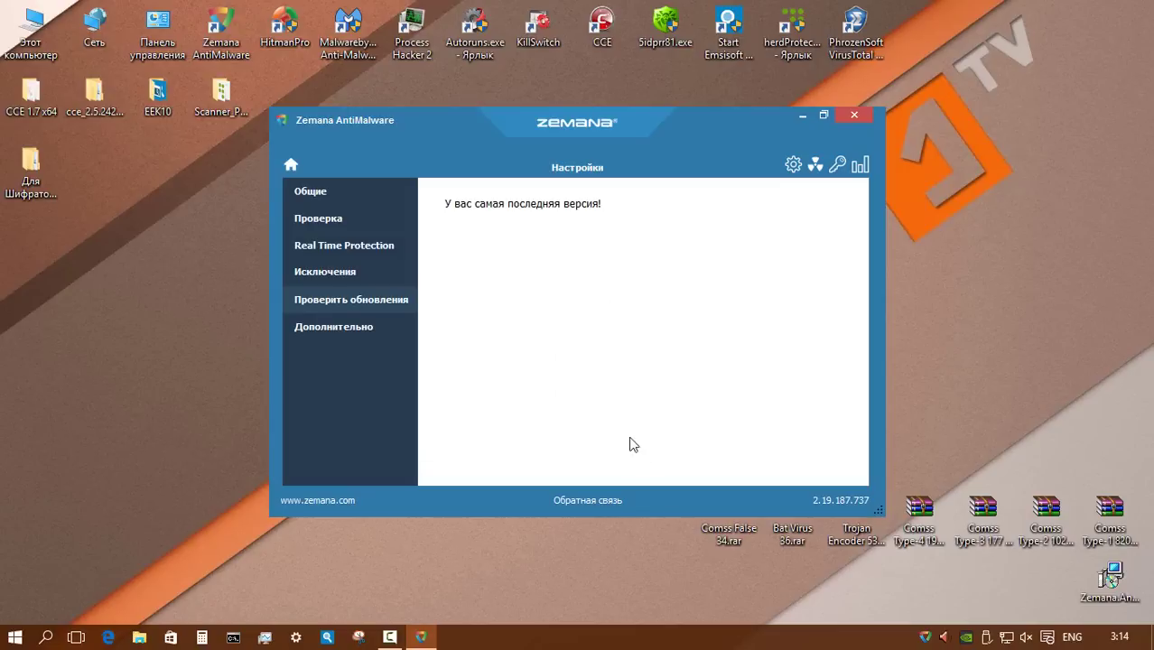
left_click(307, 328)
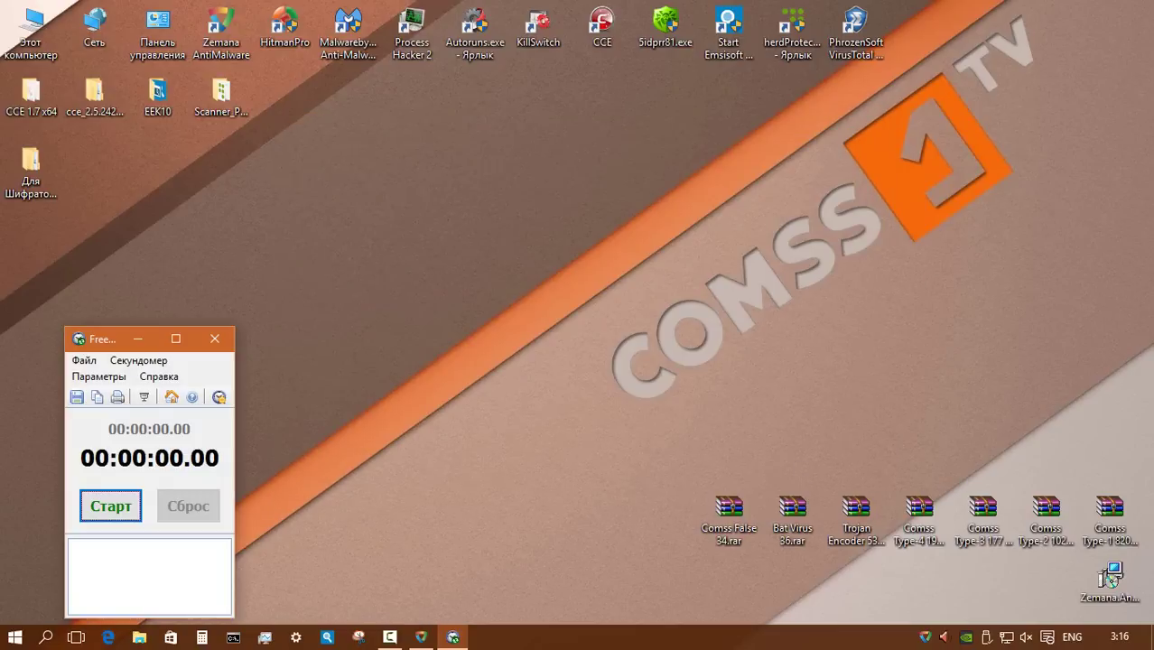
- Extract the Comss Type-1 archive to the desktop and inspect the extracted folder's properties and file list
double_click(1108, 521)
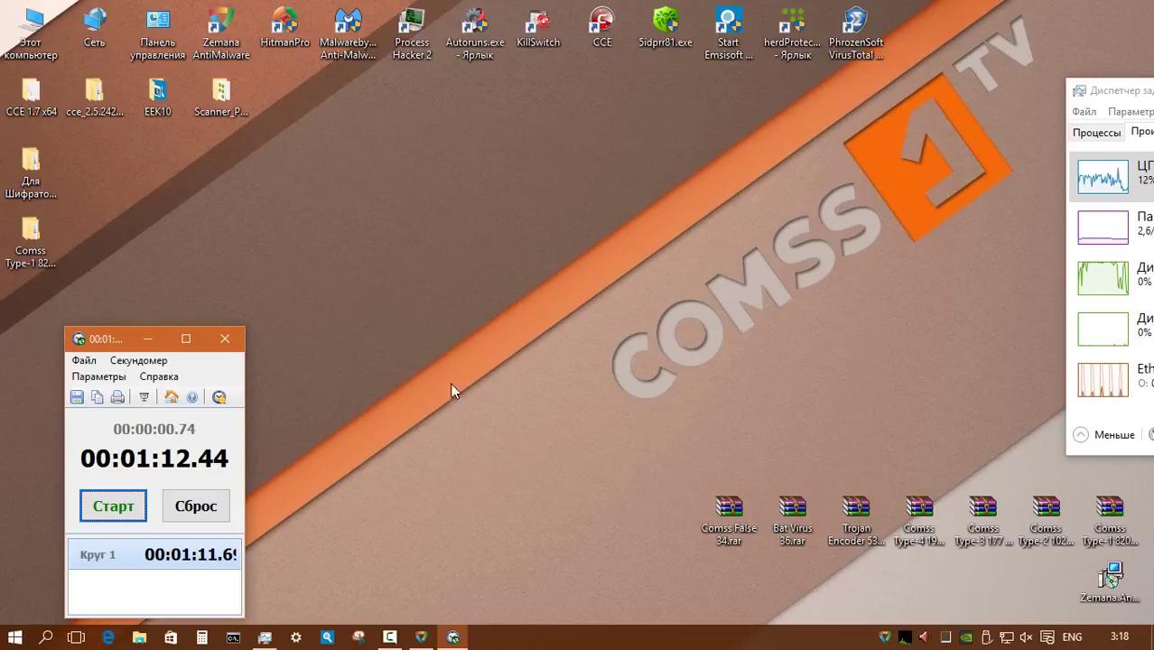
right_click(30, 236)
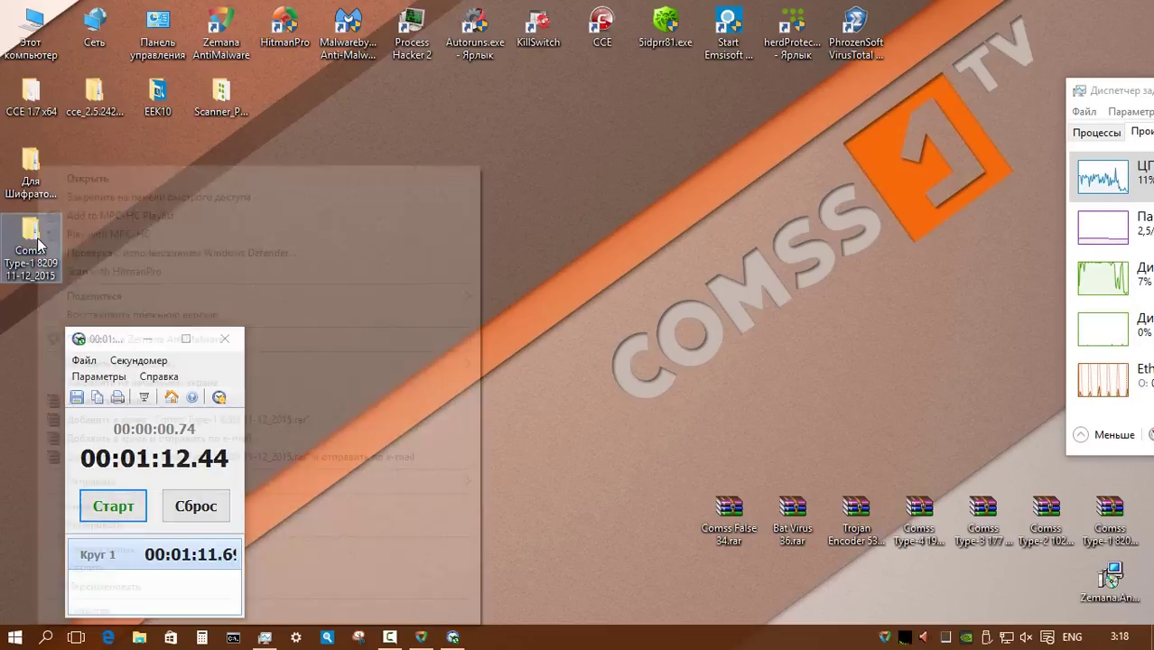
left_click(73, 611)
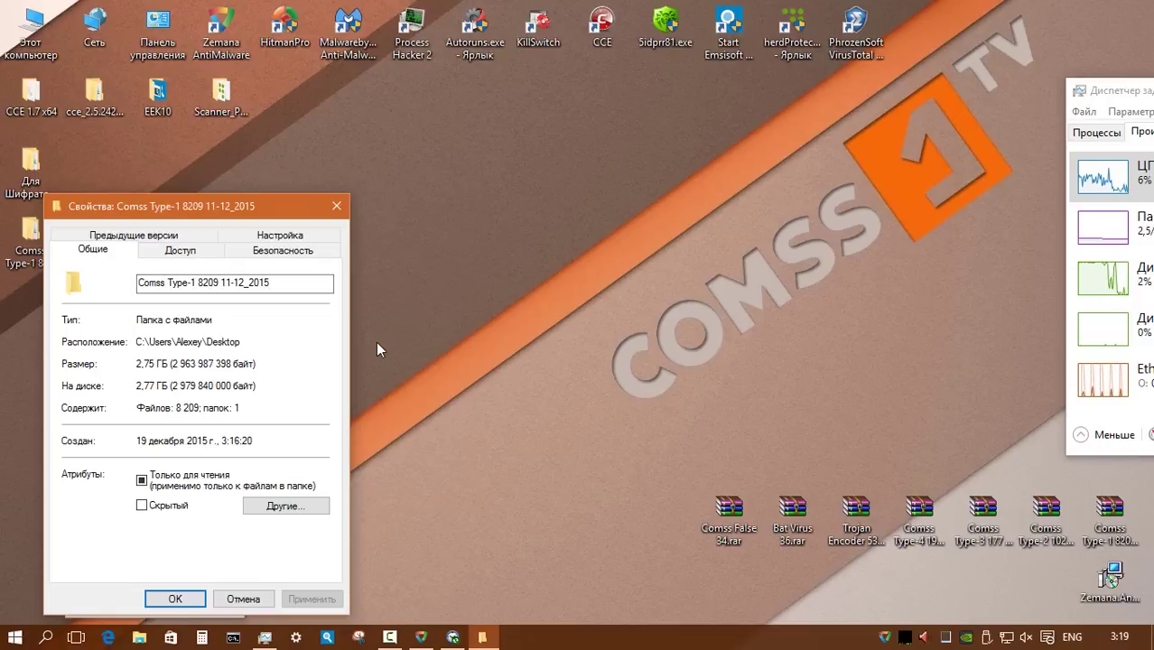
left_click(336, 206)
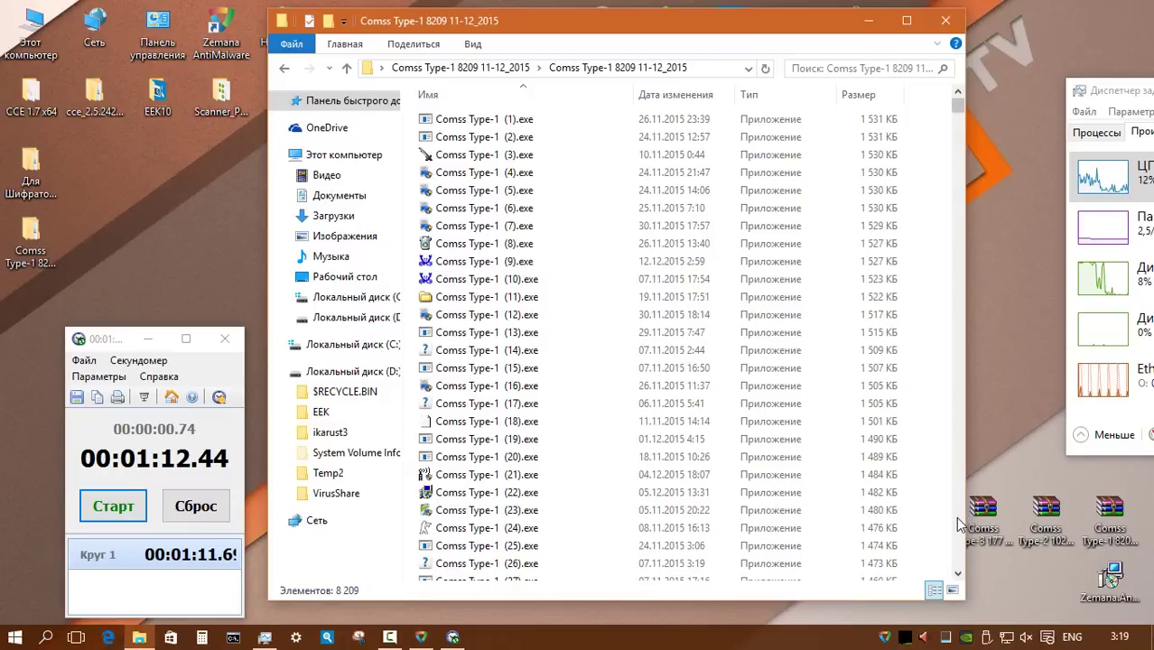
left_click_drag(957, 109, 969, 375)
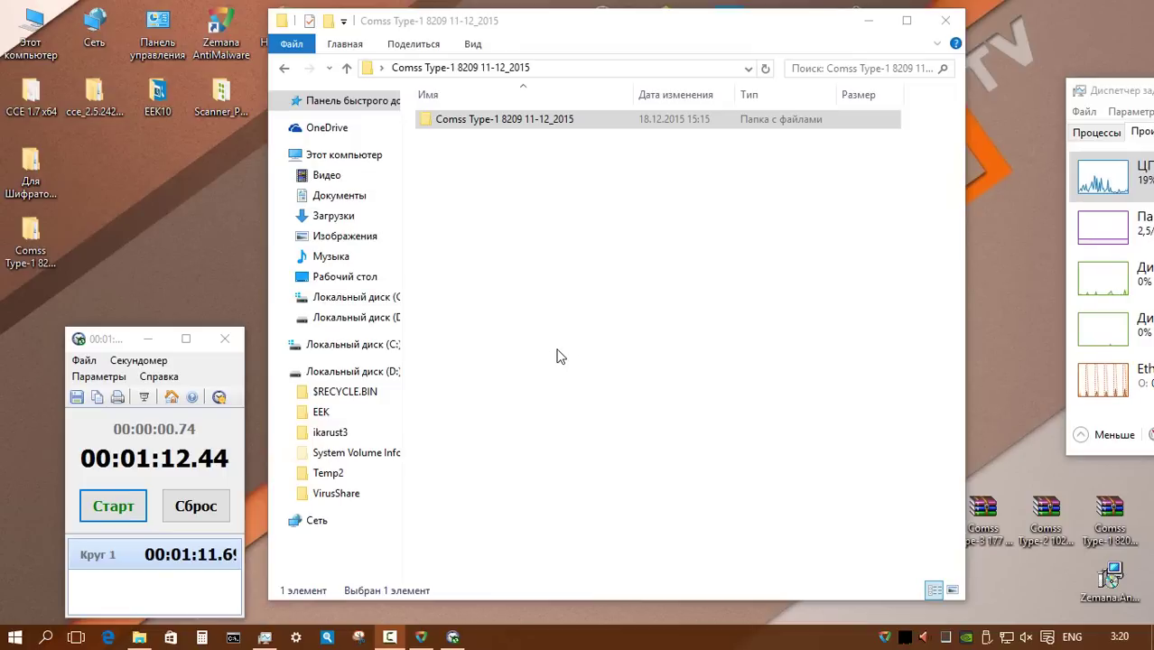
- Scan the inner Comss Type-1 8209 11-12_2015 folder with Zemana AntiMalware and stop the stopwatch when the scan ends
left_click(506, 123)
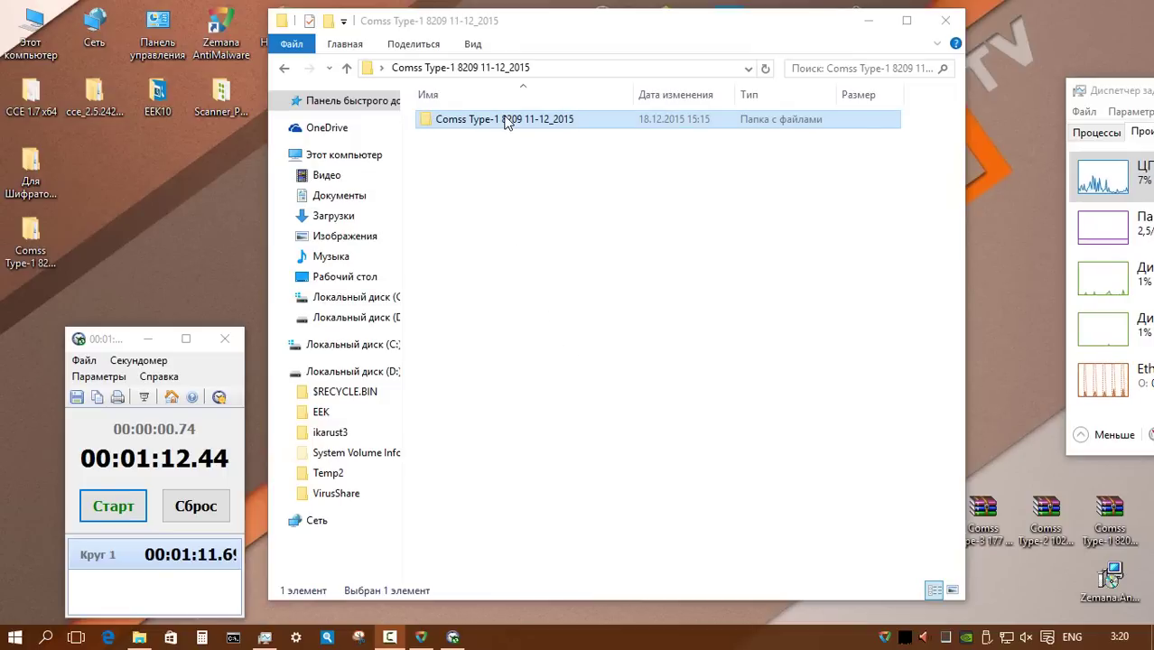
right_click(507, 121)
left_click(578, 372)
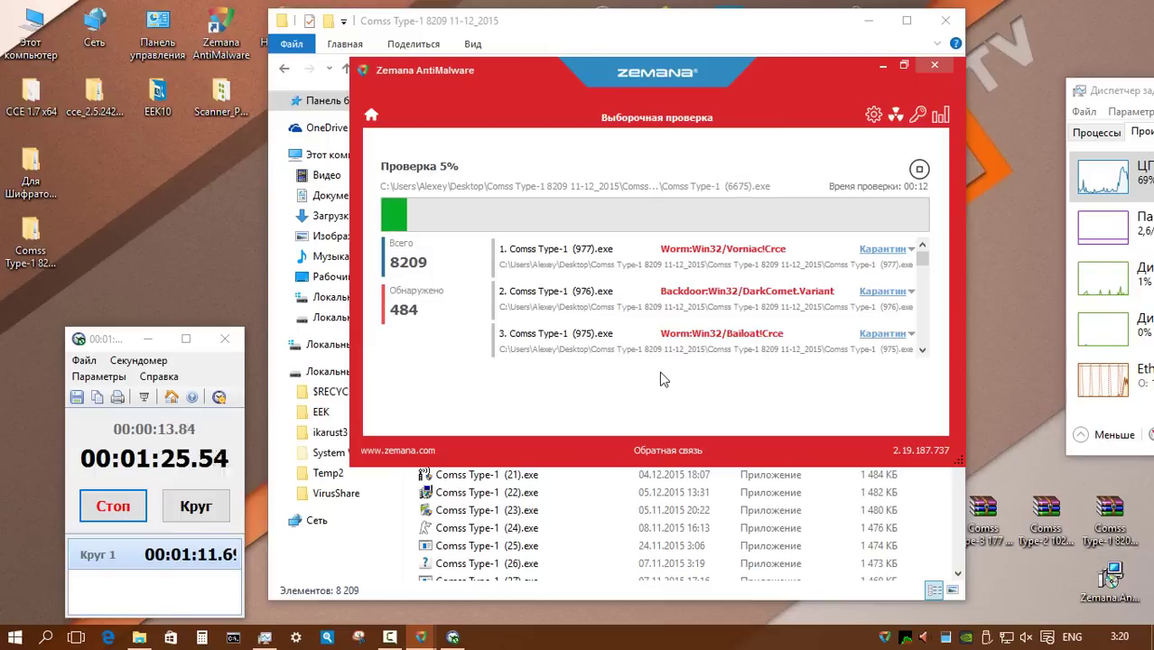
mouse_move(906, 640)
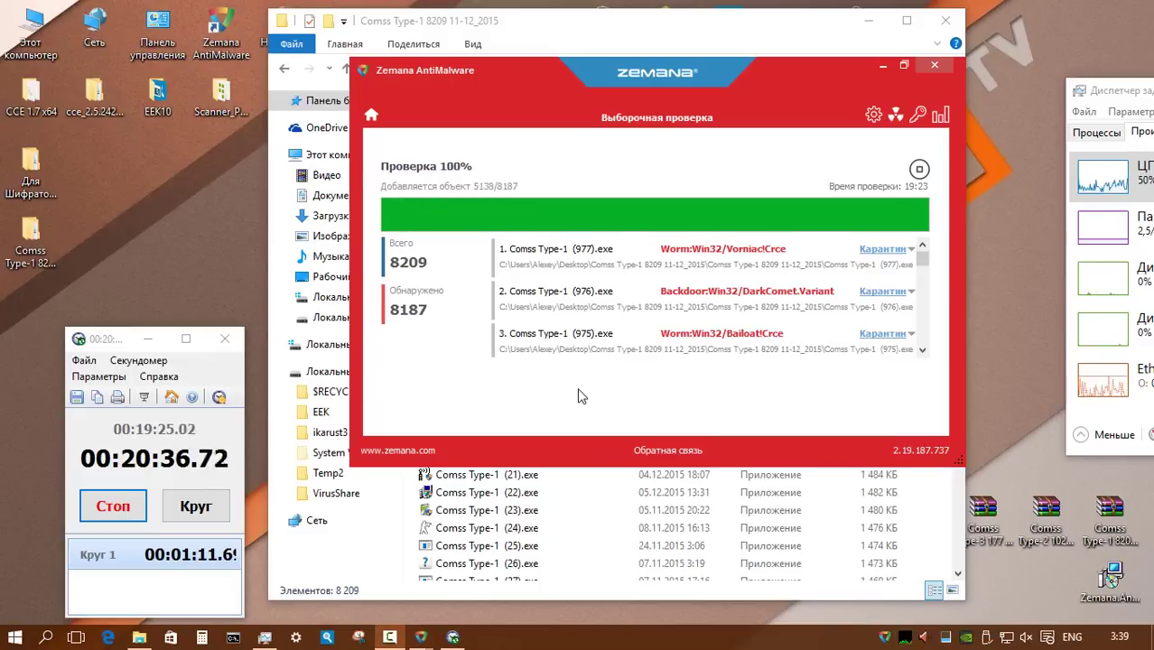
key("space")
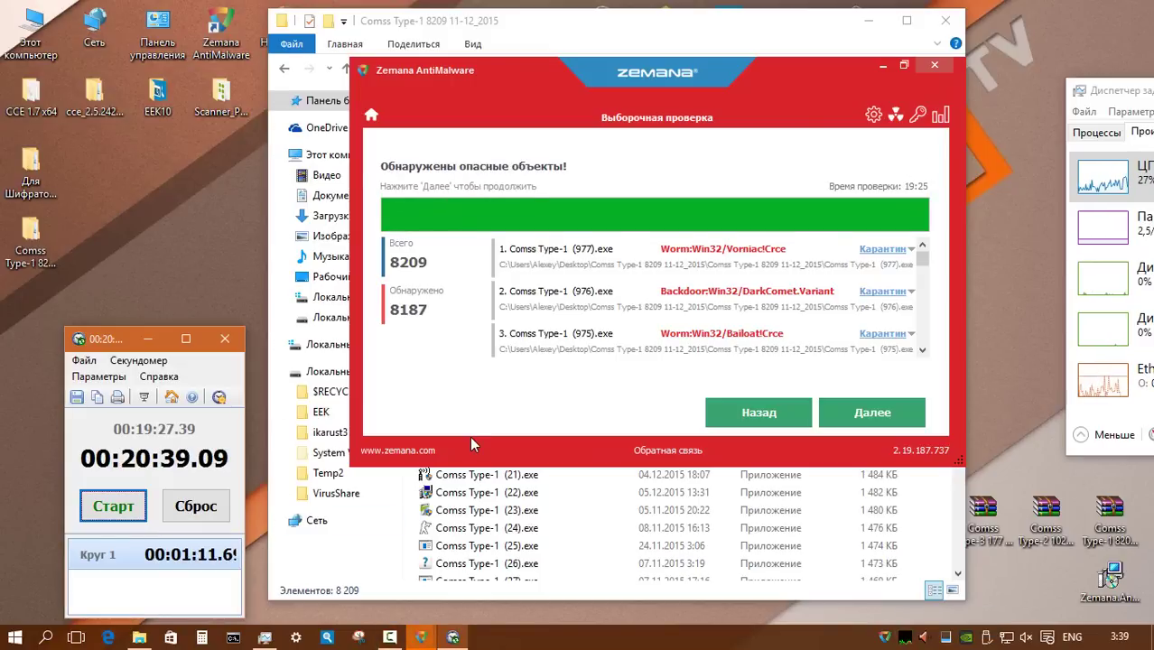
- Delete all threats detected in the Comss Type-1 folder, stop the cleanup timing and bring up the remaining files
left_click(912, 250)
mouse_move(989, 318)
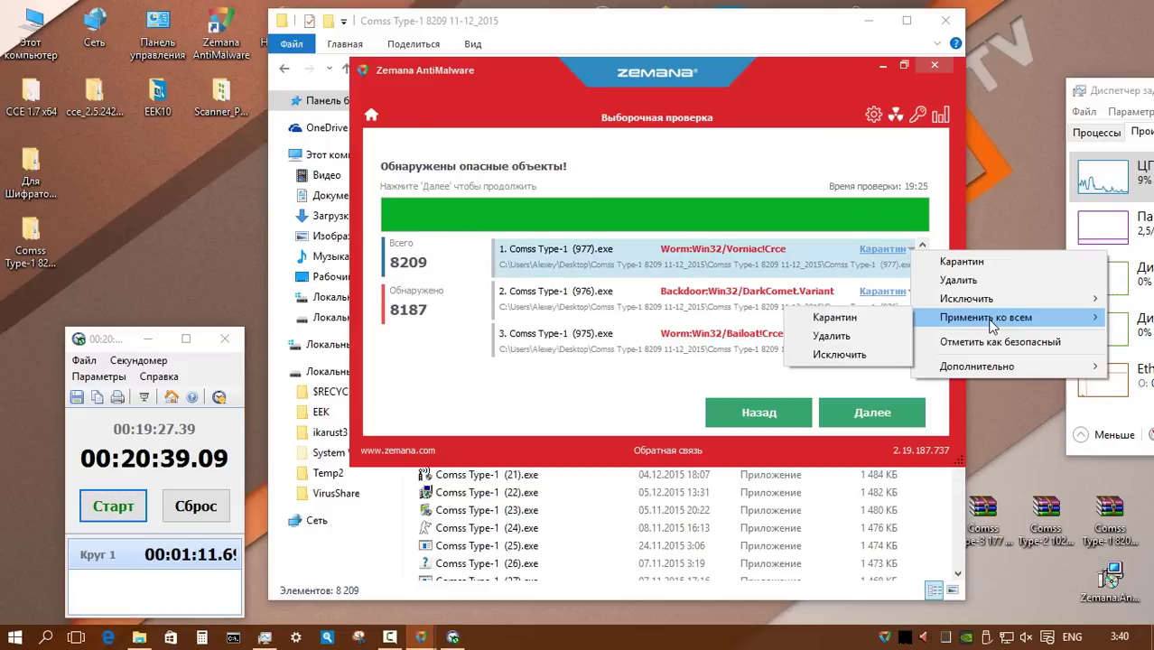
left_click(866, 336)
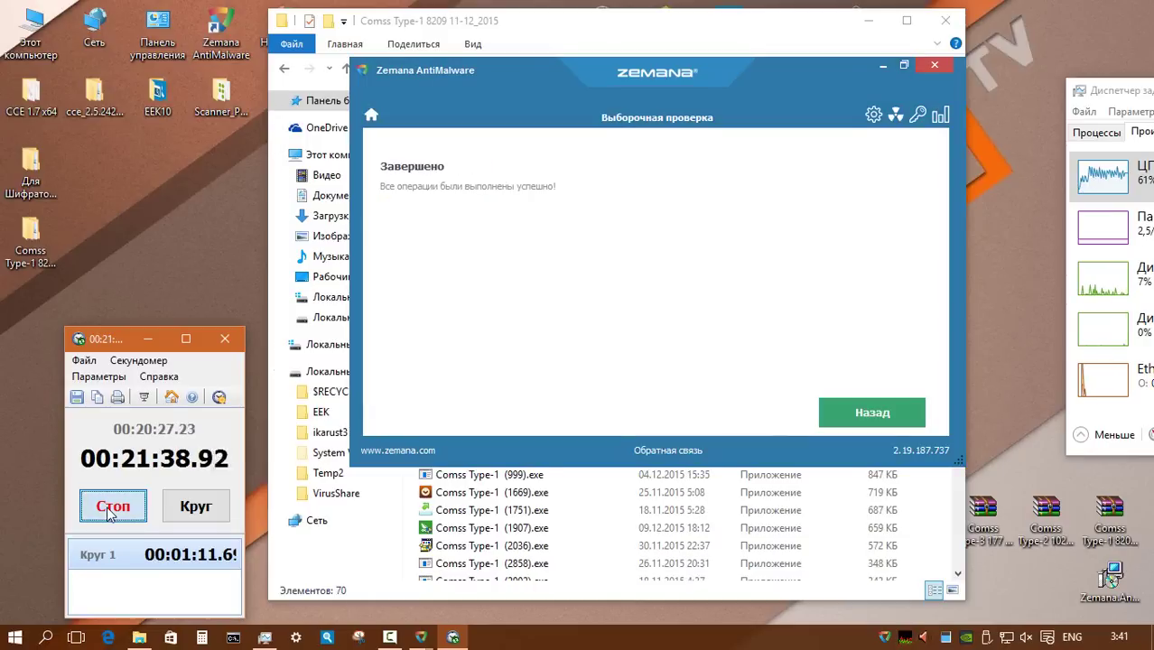
key("space")
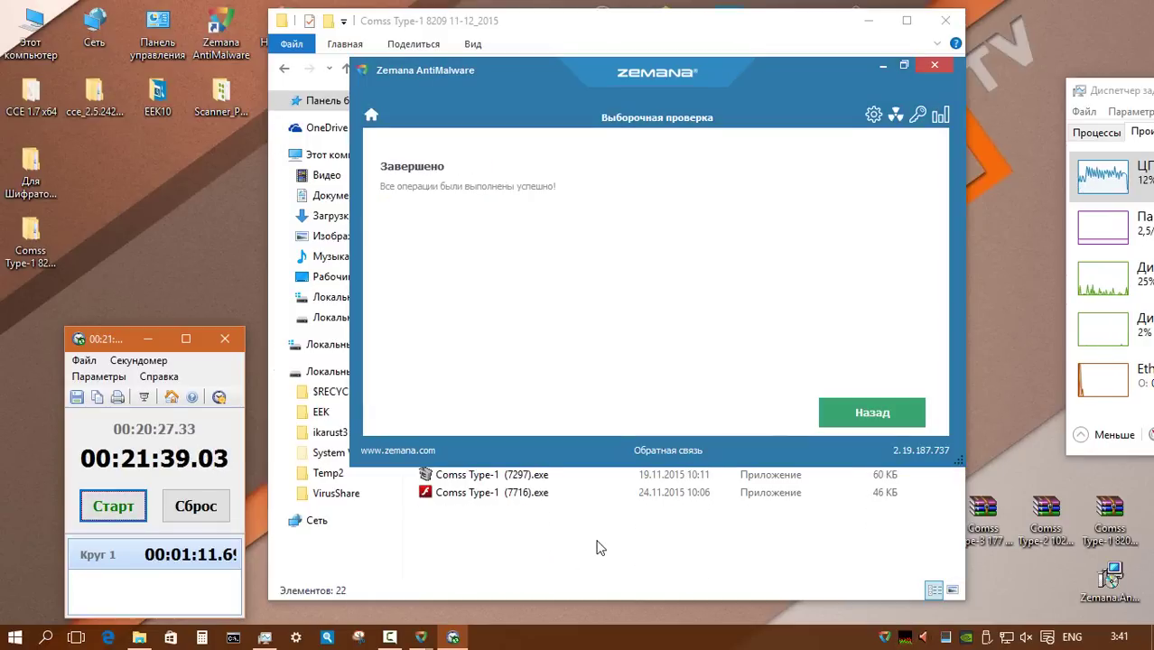
left_click(613, 531)
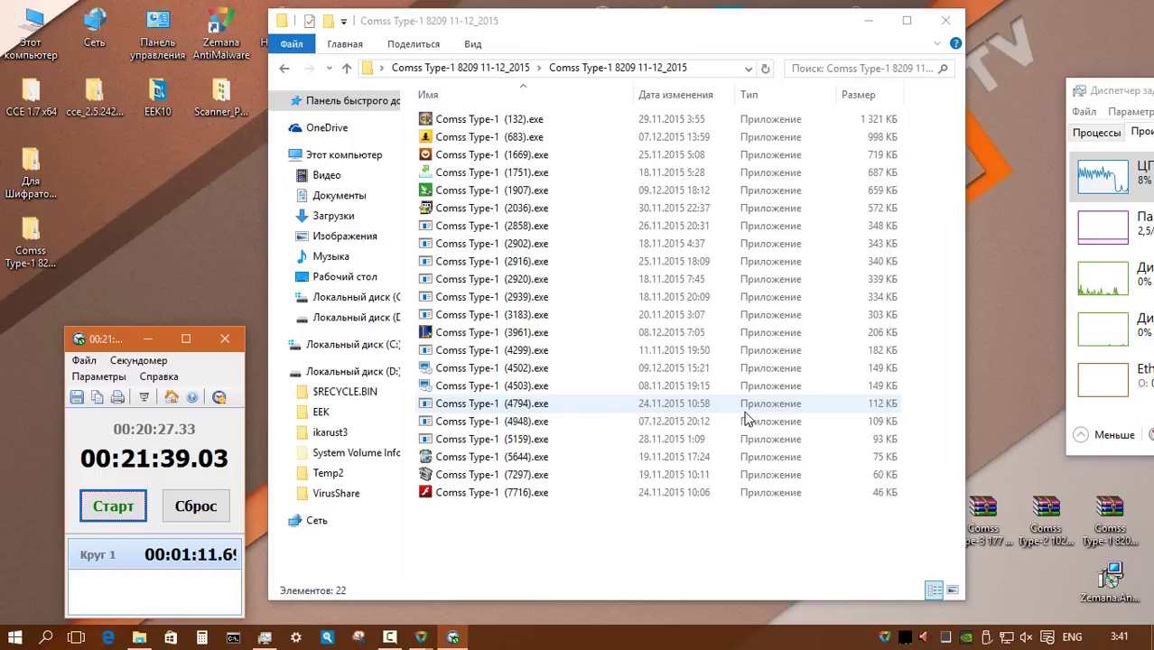
- Rescan the remaining Comss Type-1 files with Zemana AntiMalware's drop-to-scan area, timing the scan with the stopwatch
left_click(420, 638)
left_click(456, 611)
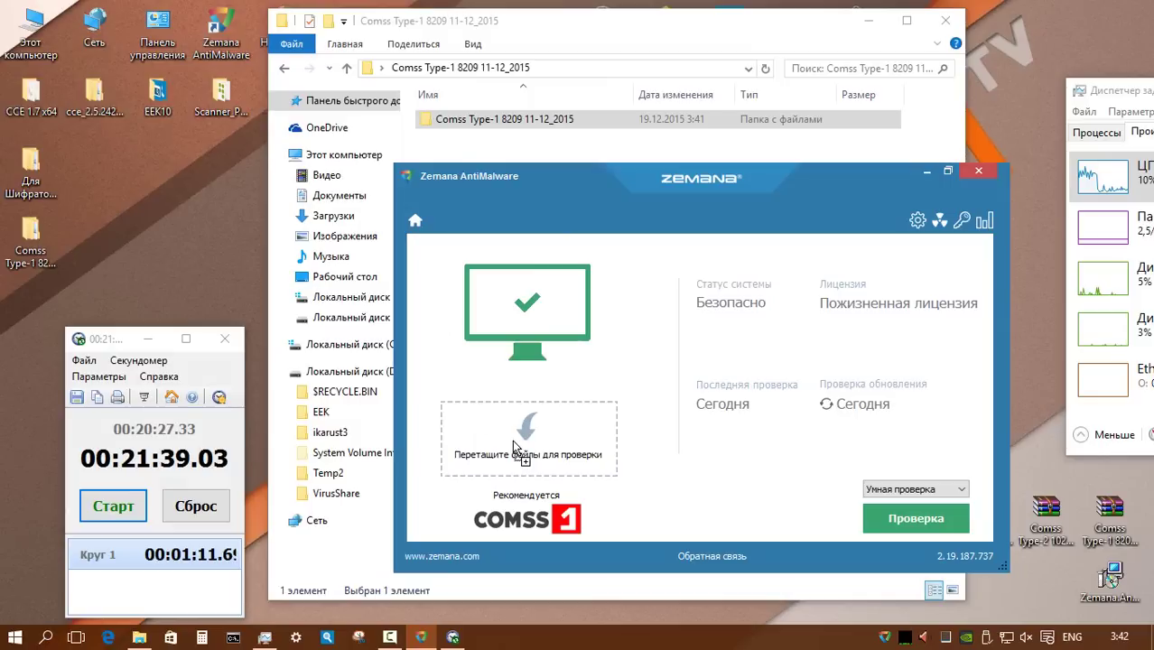
left_click_drag(512, 439, 512, 440)
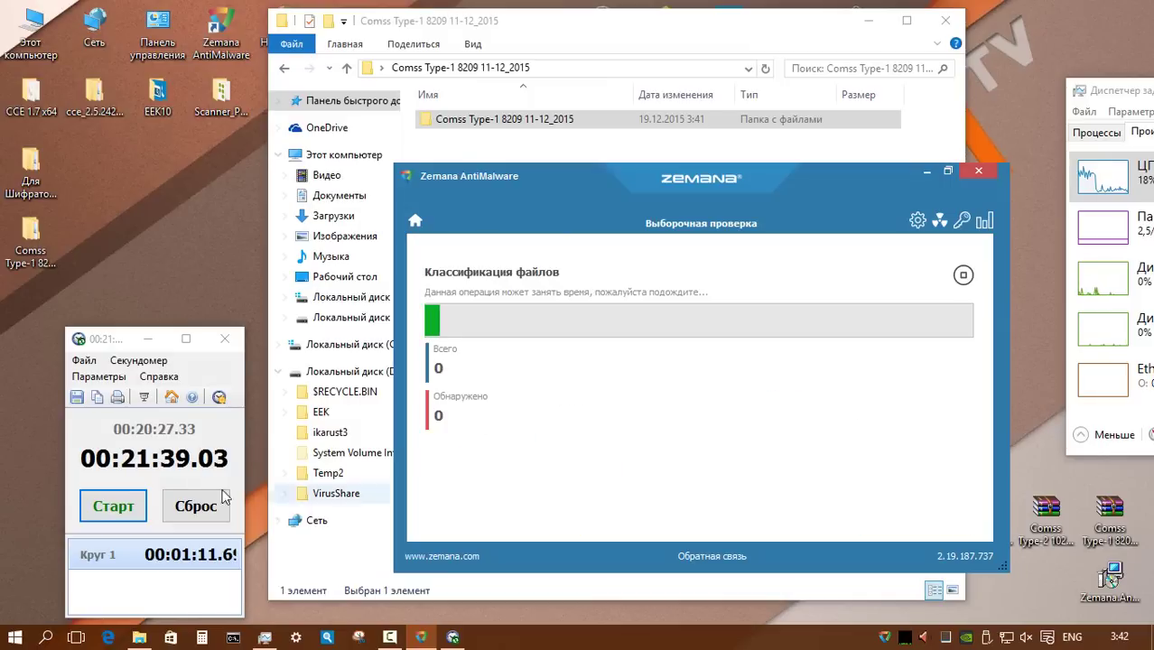
left_click(123, 511)
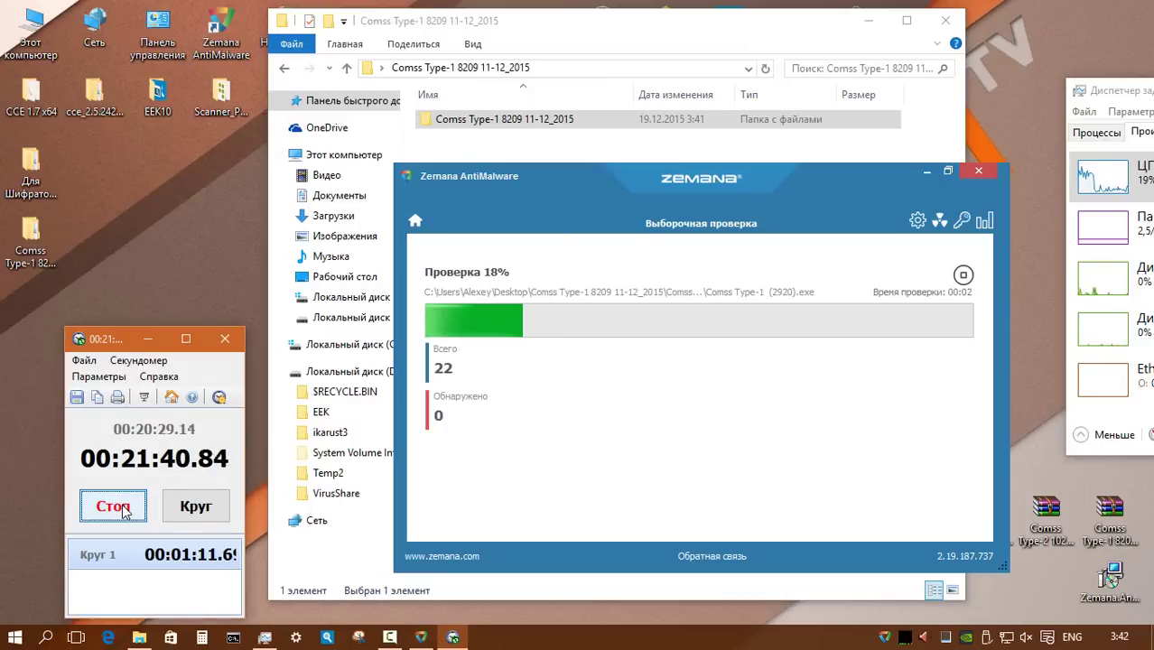
left_click(123, 511)
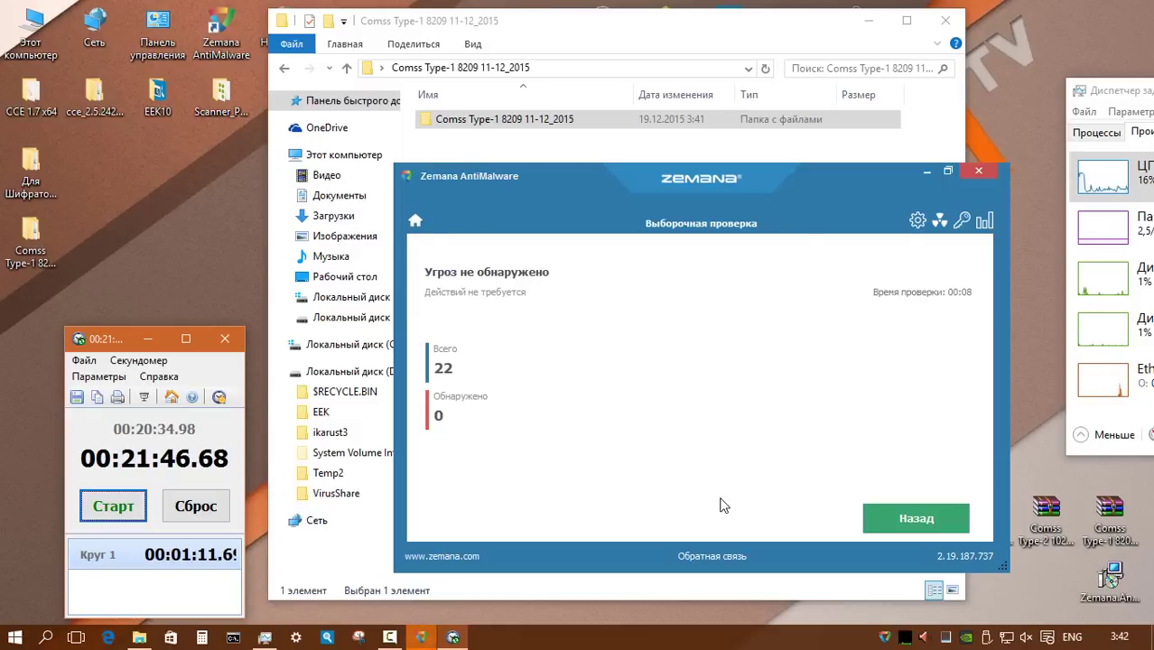
- Close the finished Zemana scan and scan the inner Comss Type-1 8209 11-12_2015 folder with HitmanPro
key("alt+F4")
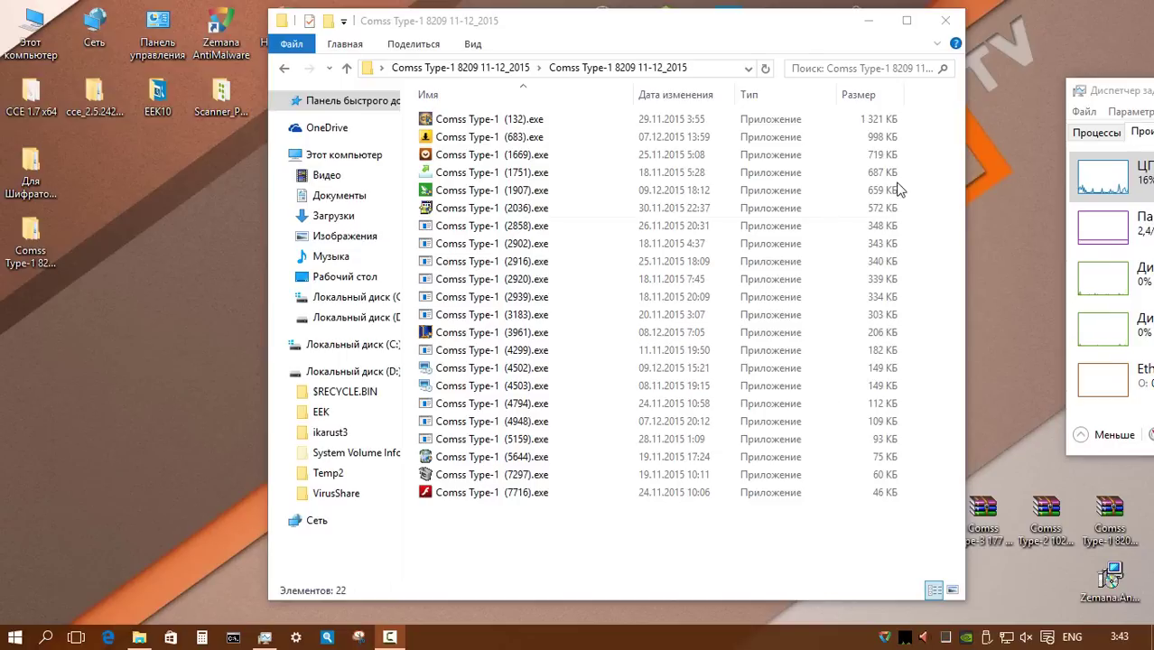
left_click(347, 68)
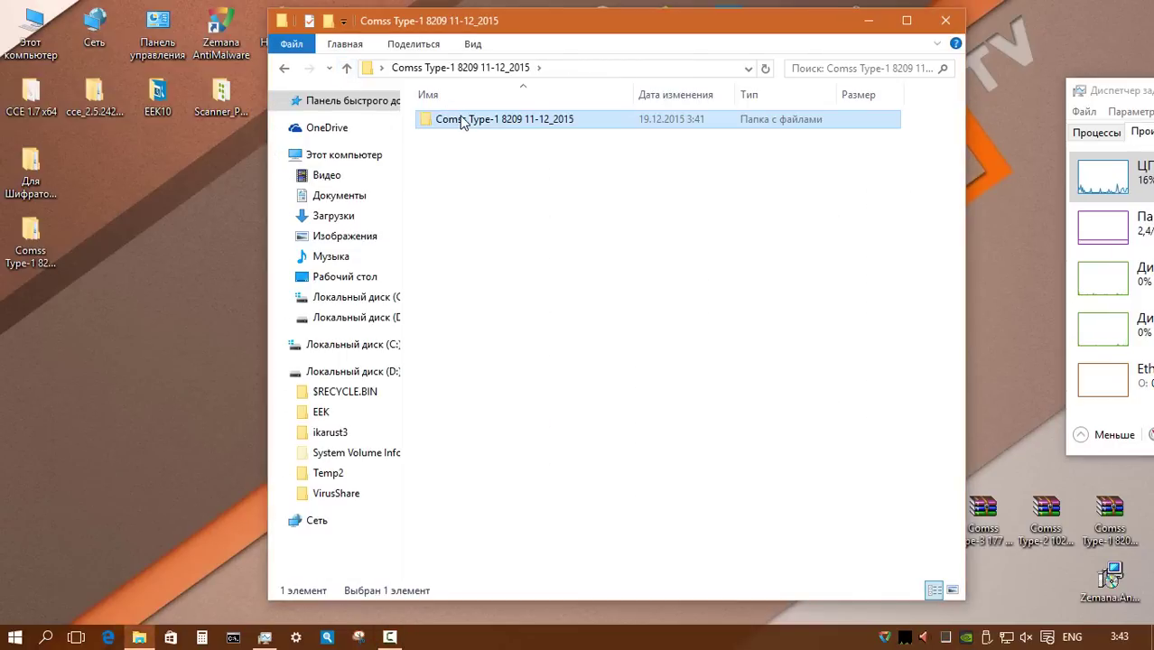
right_click(465, 117)
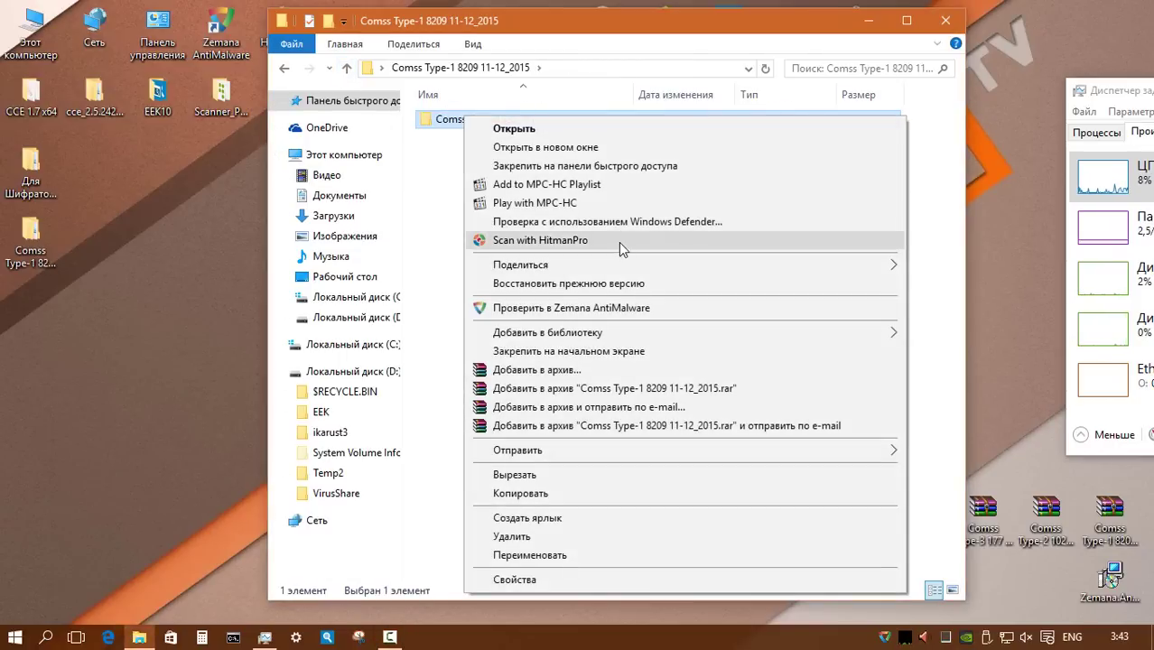
left_click(612, 244)
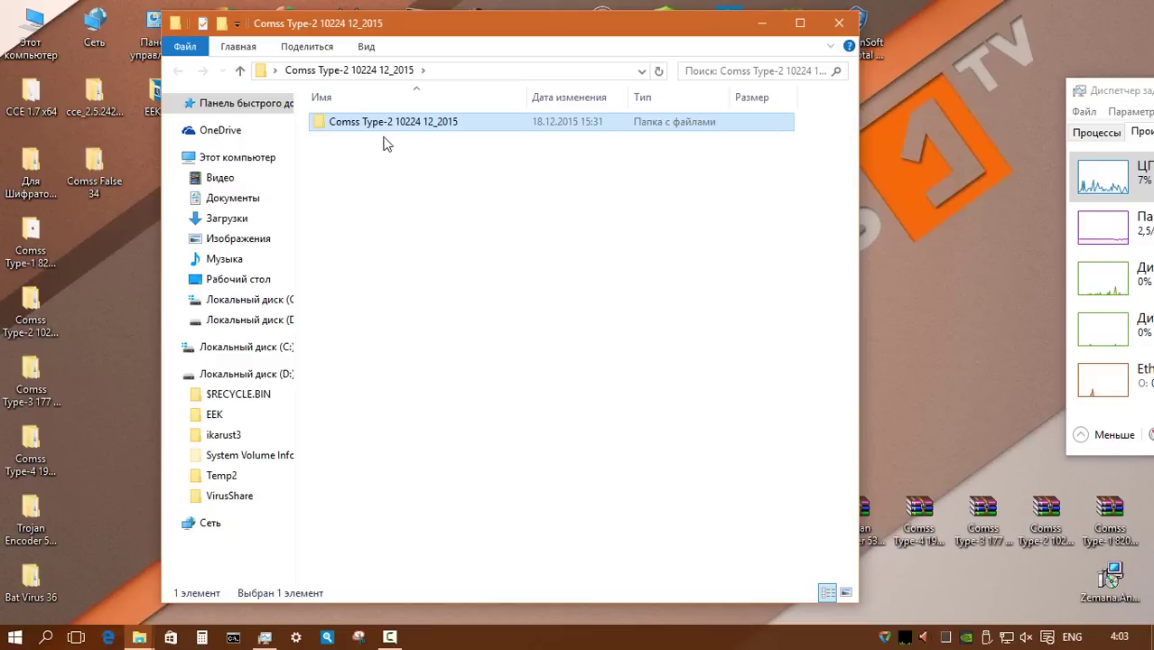
- Scan the inner Comss Type-2 10224 12_2015 folder with Zemana AntiMalware and delete all detected threats
right_click(388, 128)
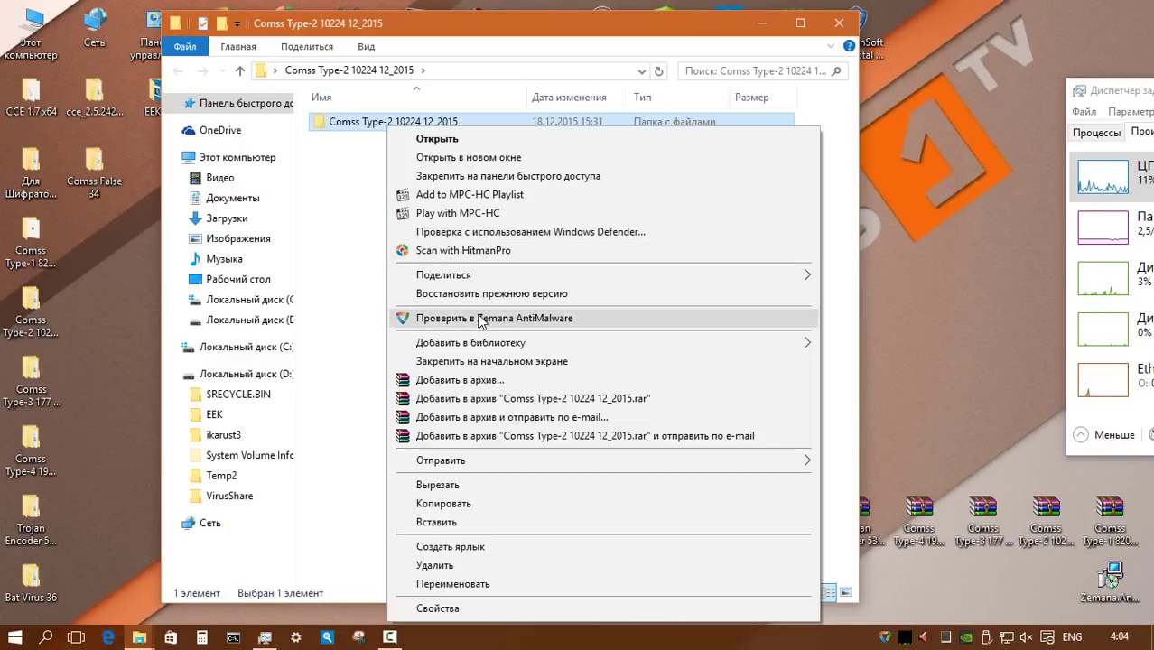
left_click(481, 320)
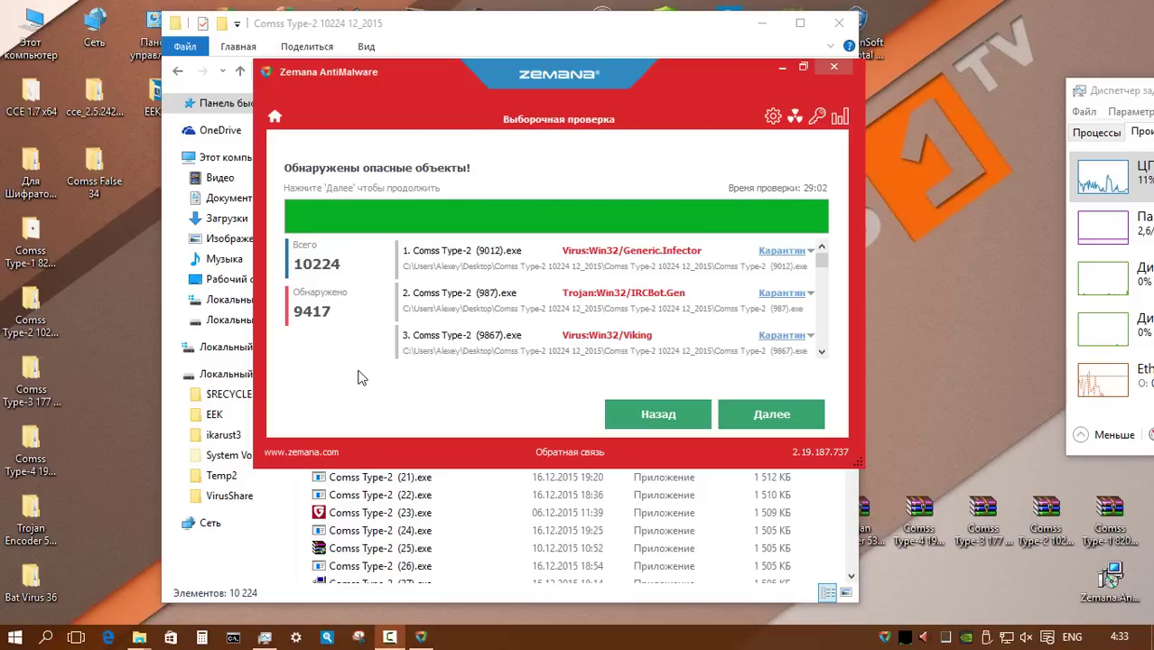
right_click(812, 252)
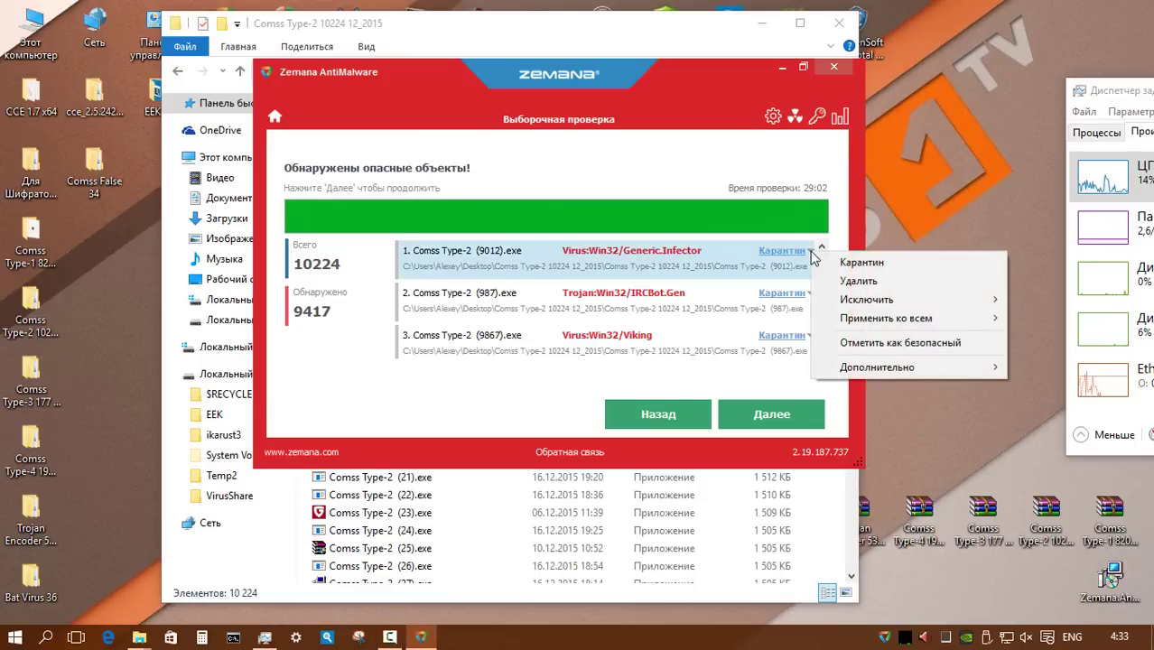
mouse_move(880, 318)
left_click(1029, 335)
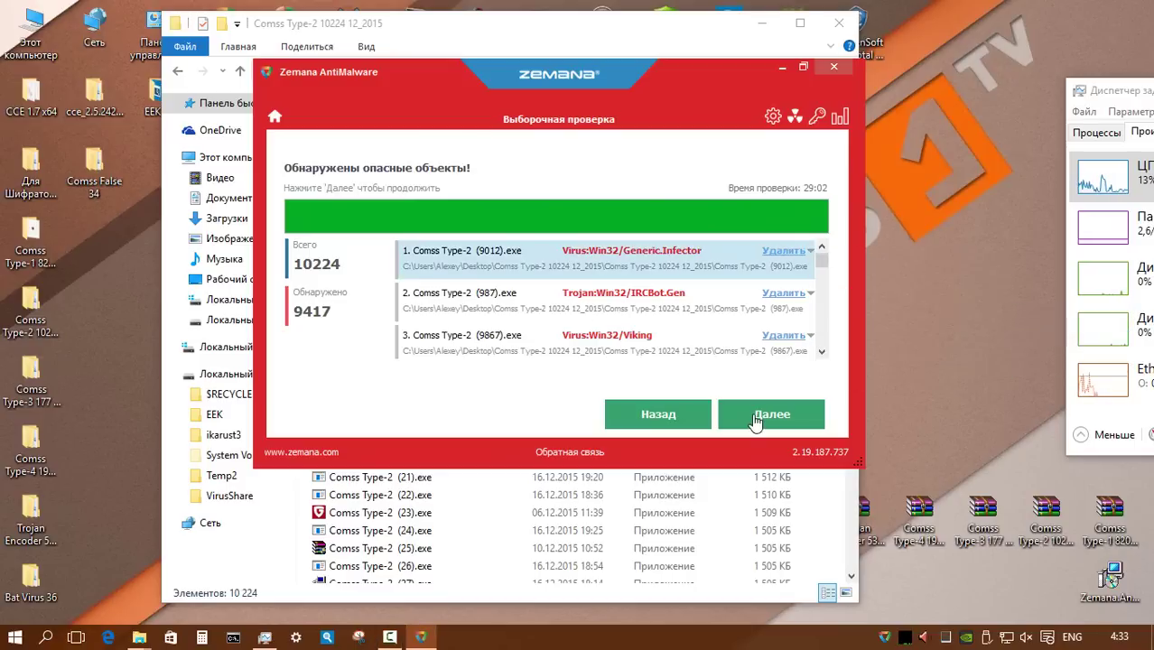
left_click(768, 417)
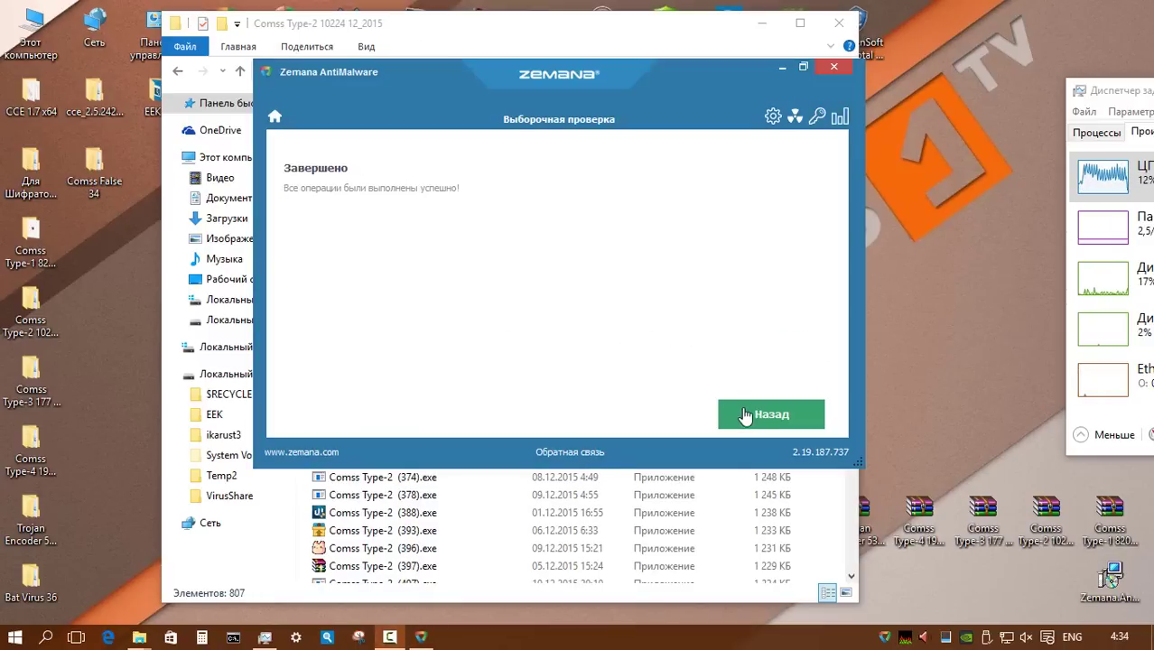
left_click(749, 415)
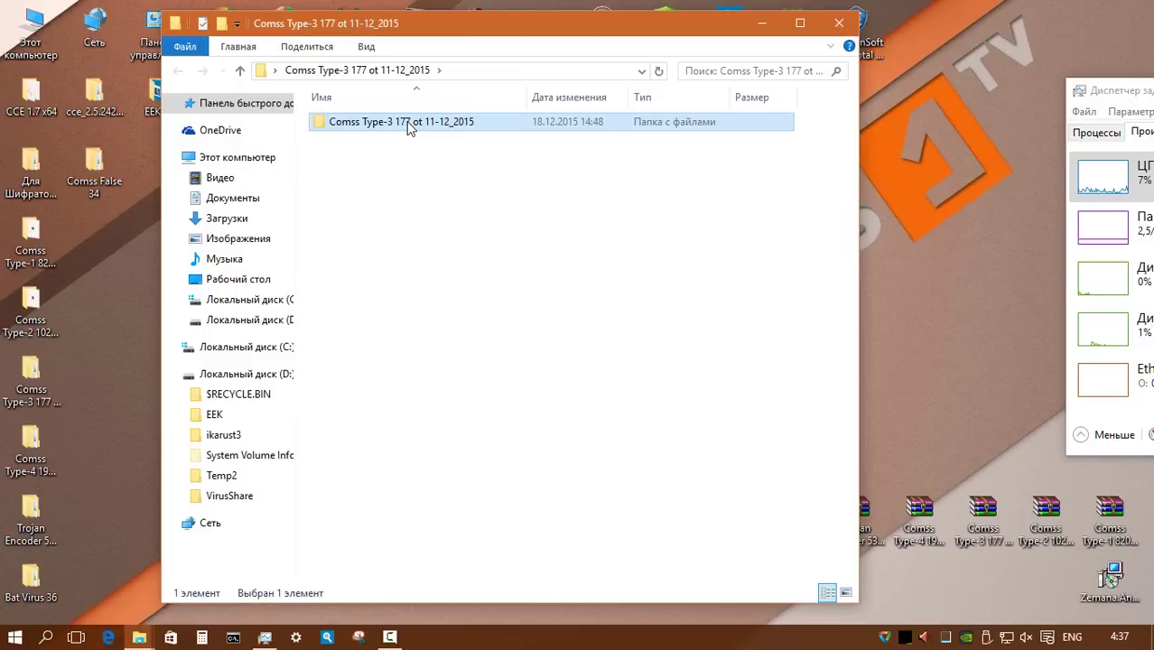
- Scan the inner Comss Type-3 177 ot 11-12_2015 folder with Zemana AntiMalware and delete all detected threats
right_click(408, 126)
left_click(506, 276)
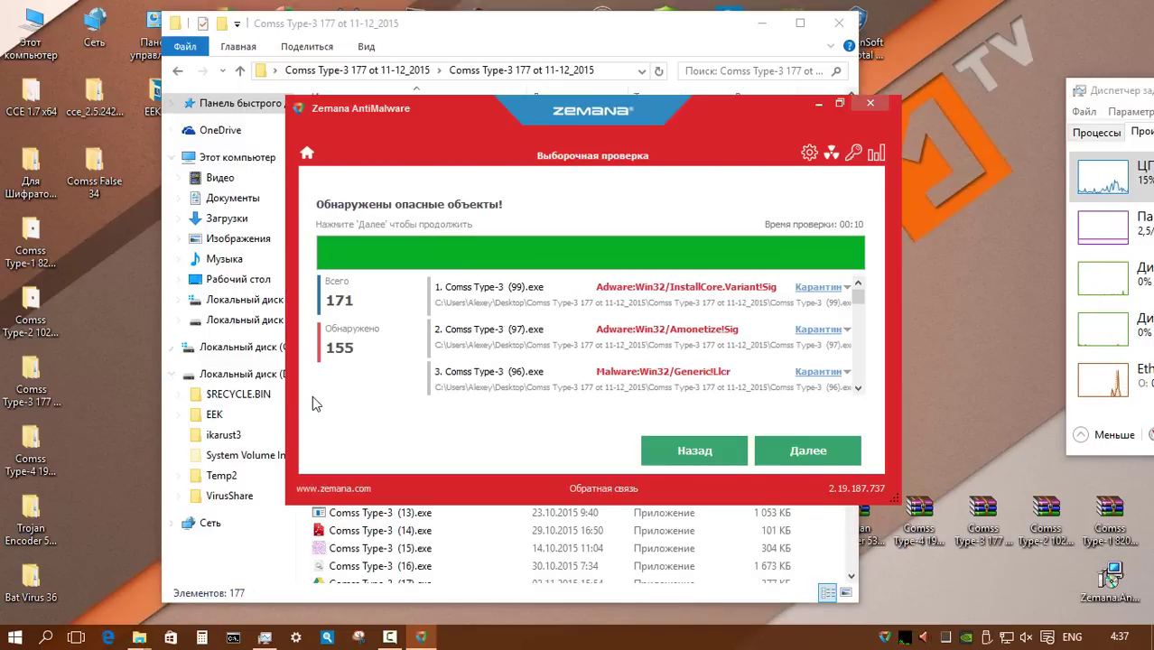
left_click(848, 287)
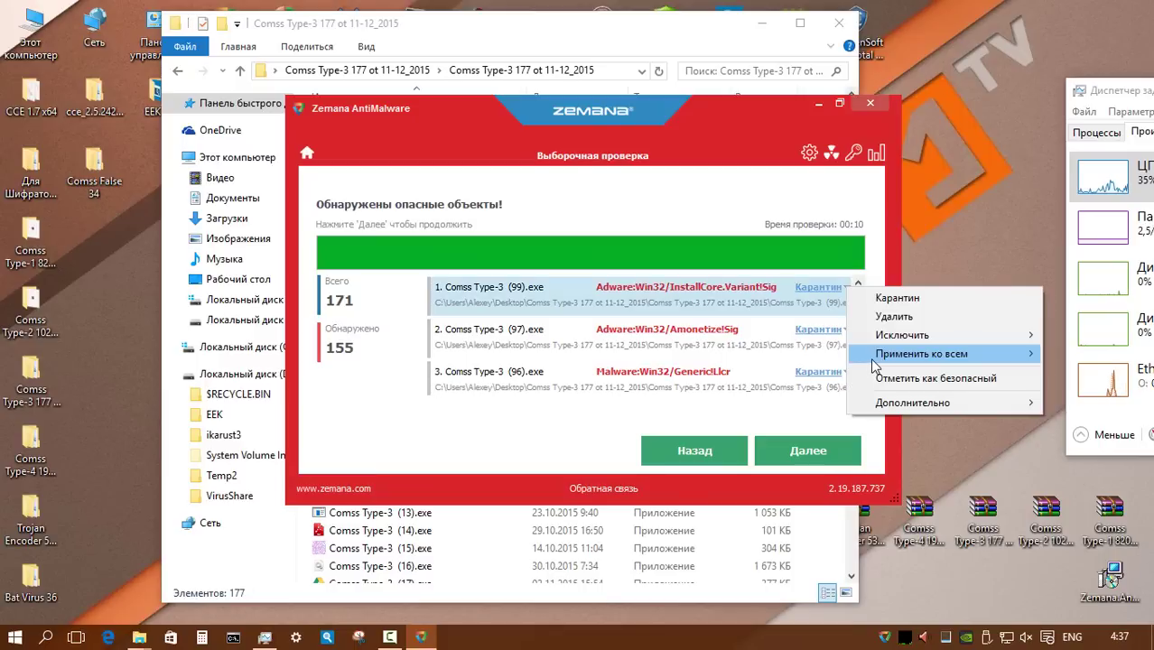
mouse_move(872, 362)
left_click(786, 374)
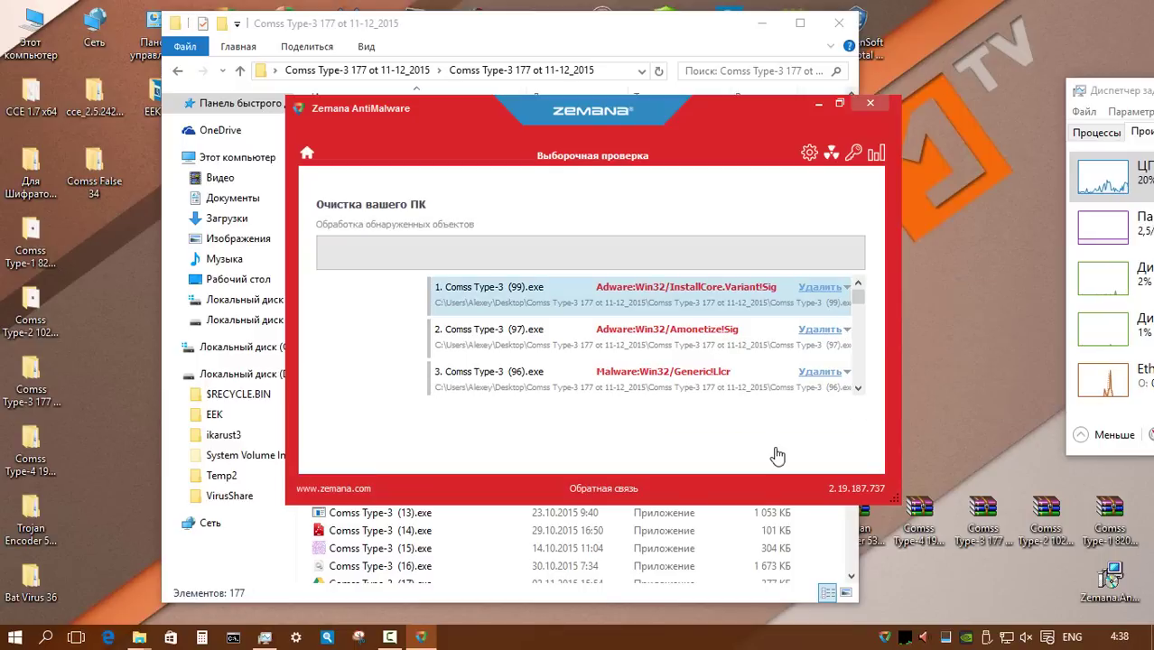
- Finish the Type-3 cleanup, scan the inner Comss Type-4 1950 12_2012 folder with Zemana AntiMalware and delete all detected threats
left_click(779, 453)
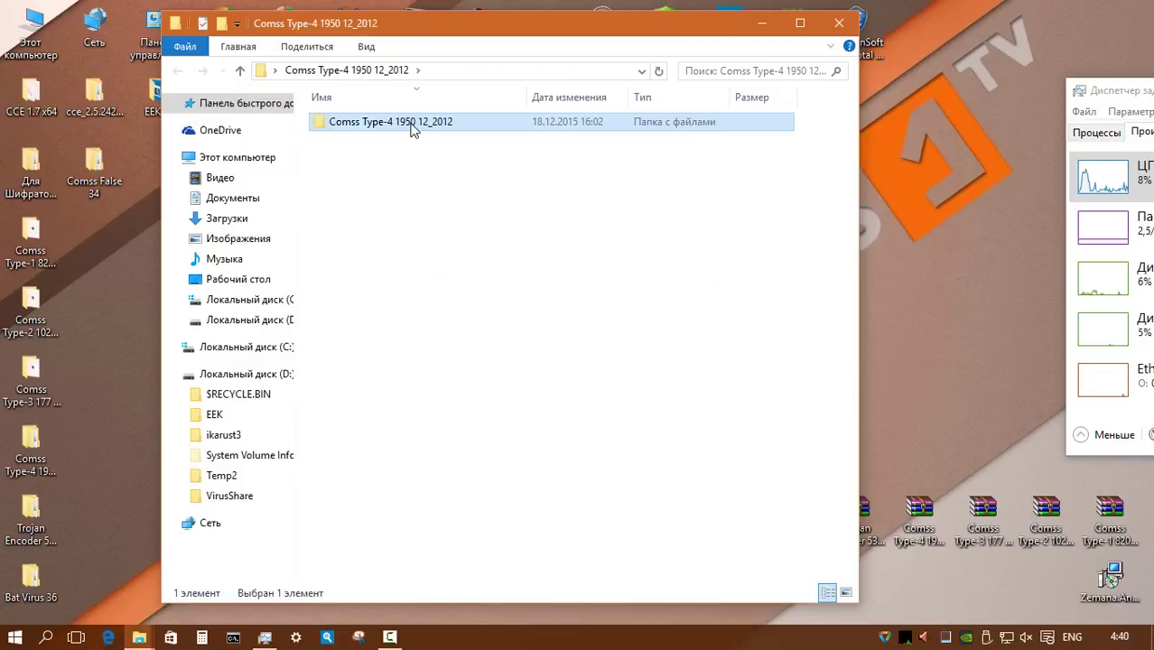
right_click(411, 129)
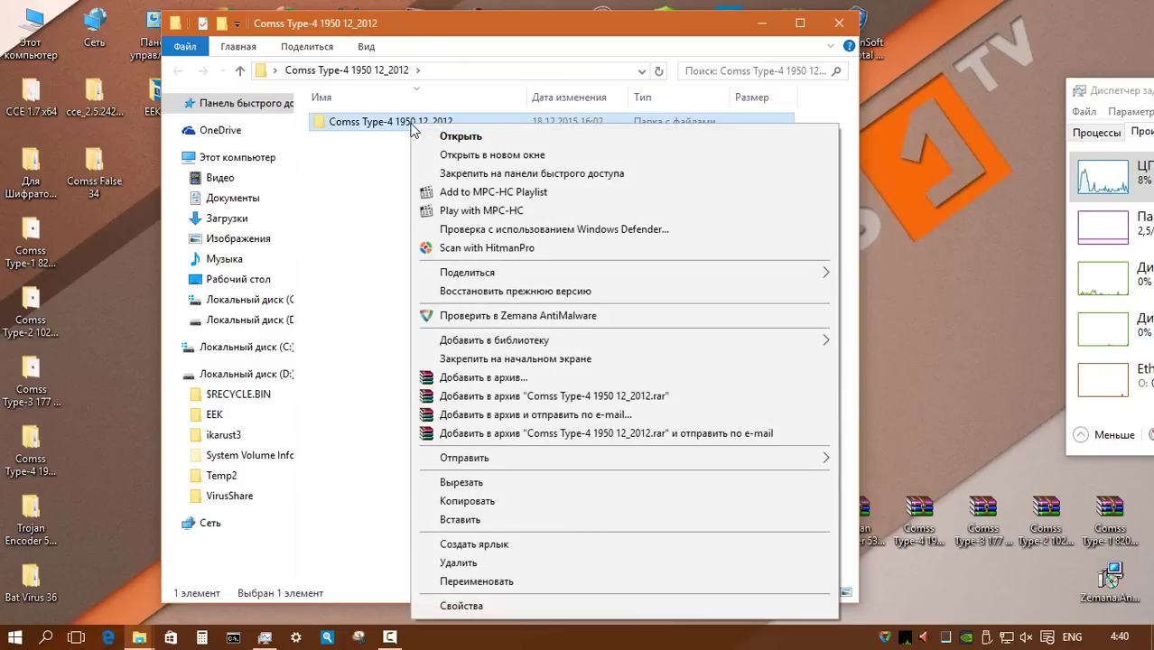
left_click(449, 316)
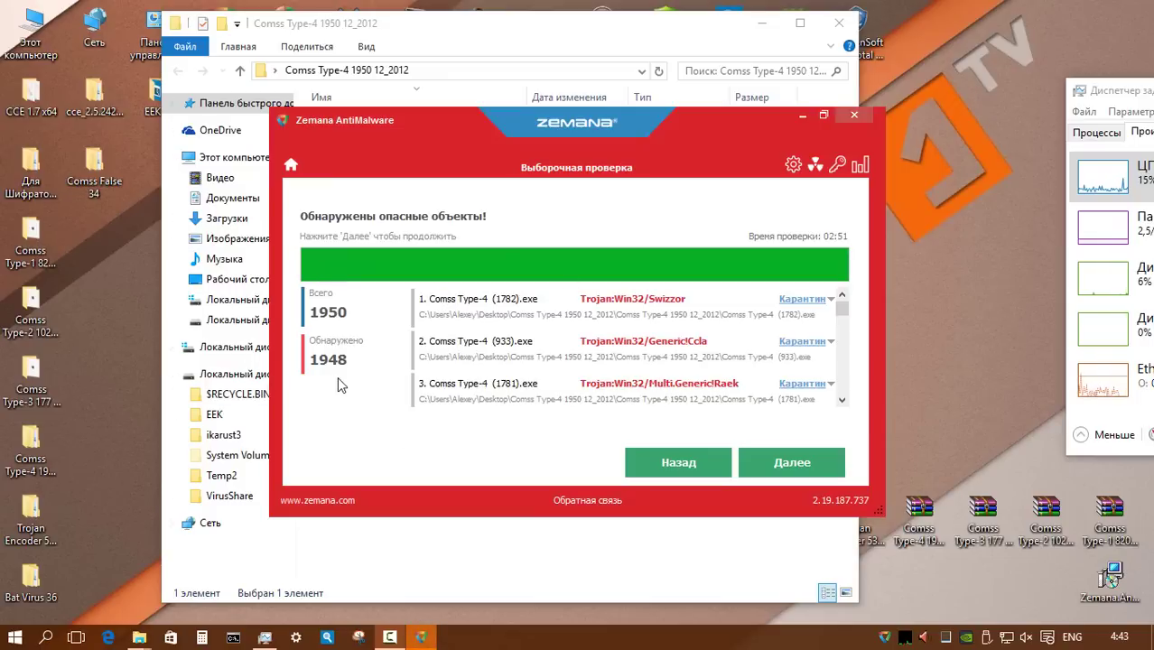
left_click(831, 299)
mouse_move(874, 371)
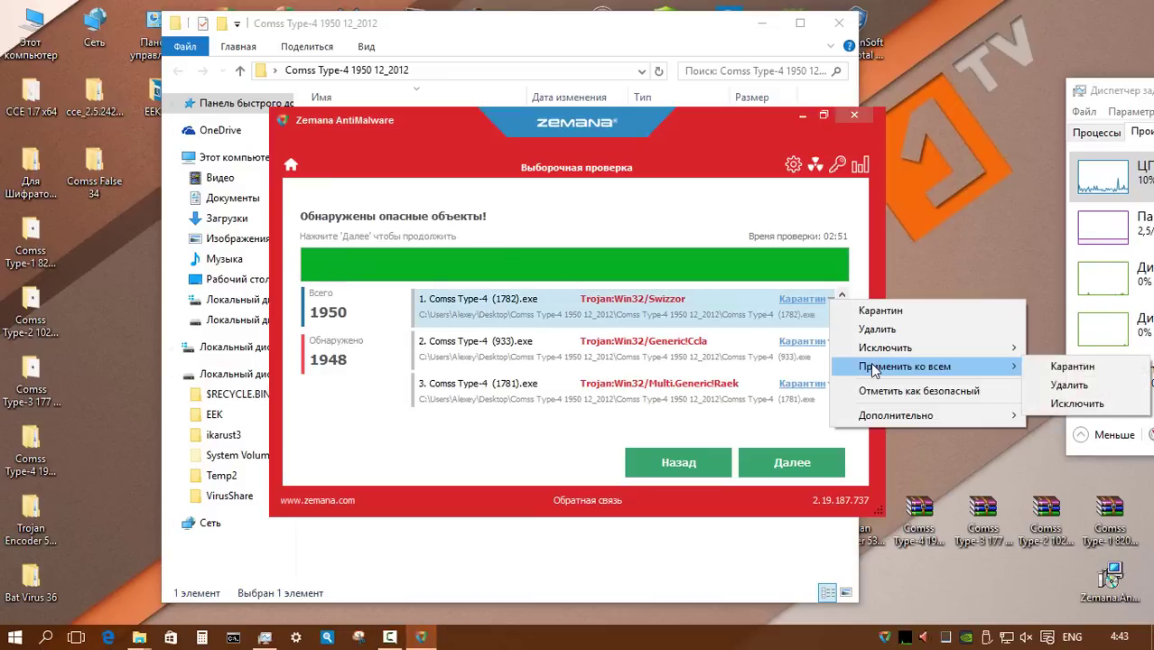
left_click(1069, 384)
left_click(792, 463)
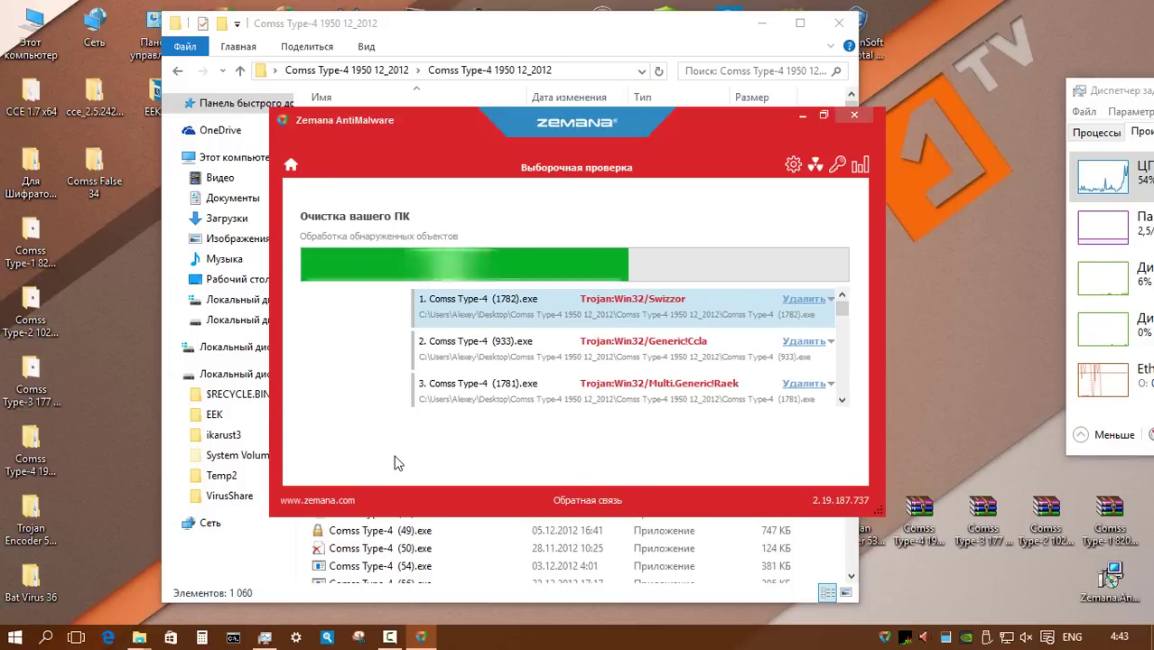
left_click(790, 465)
key("alt+F4")
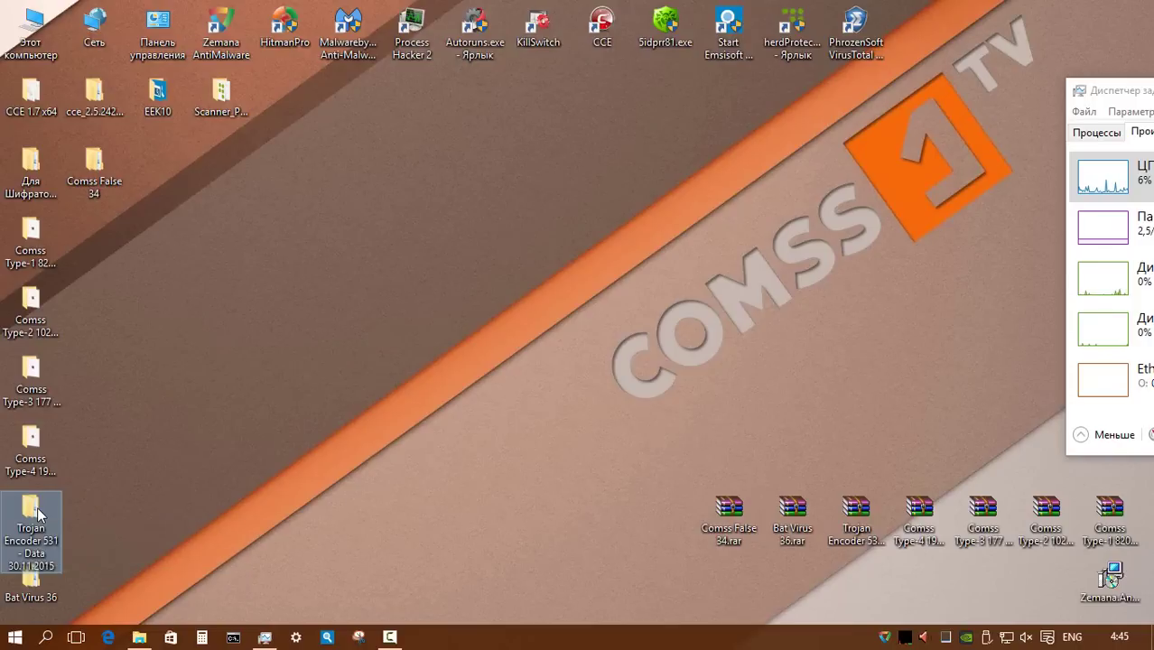
- Scan the inner Trojan Encoder 531 - Data 30.11.2015 folder with Zemana AntiMalware
double_click(31, 519)
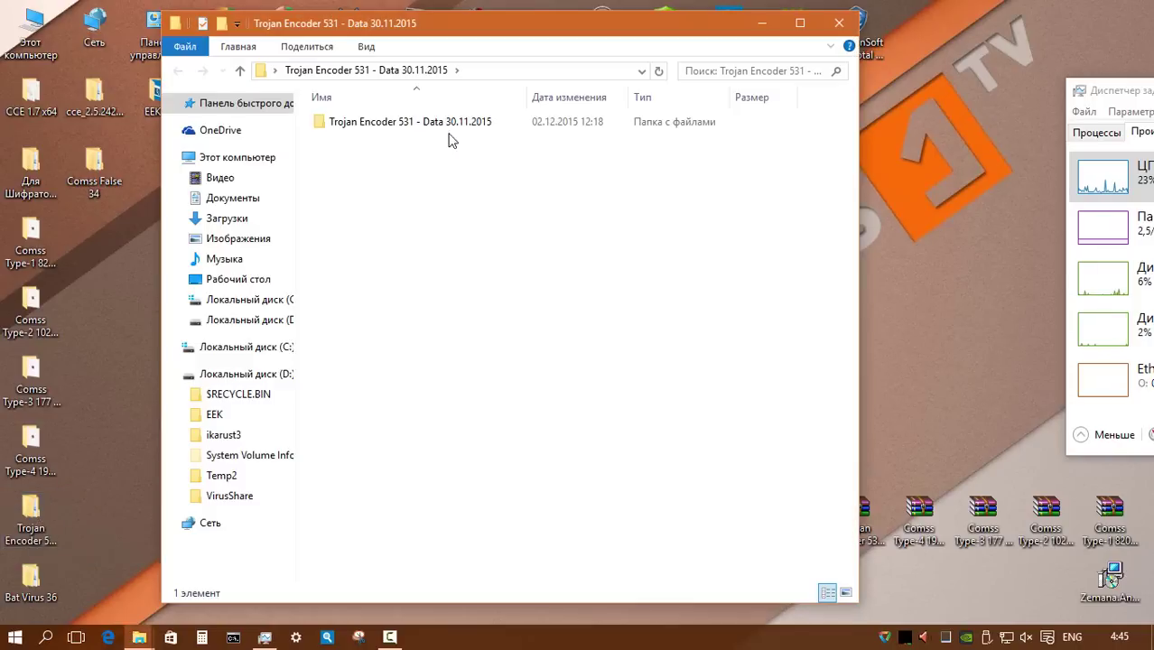
right_click(430, 126)
left_click(552, 307)
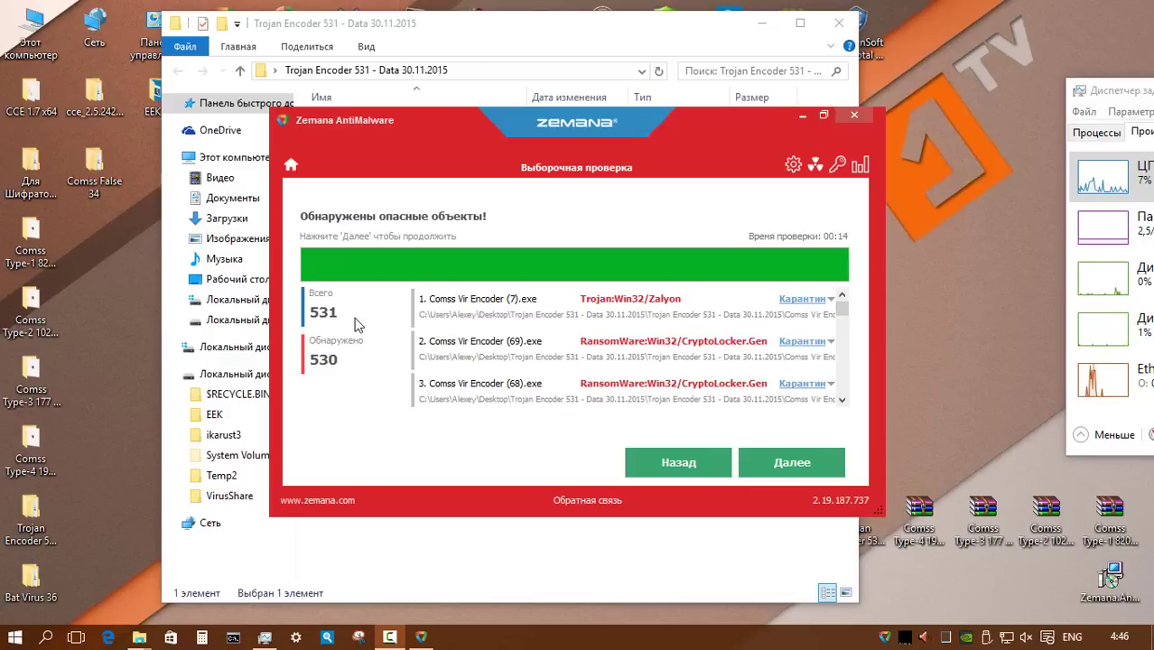
- Delete all threats detected in the Trojan Encoder scan and select the leftover Comss Vir Encoder (353).exe in its folder
left_click(830, 299)
mouse_move(913, 368)
left_click(1080, 384)
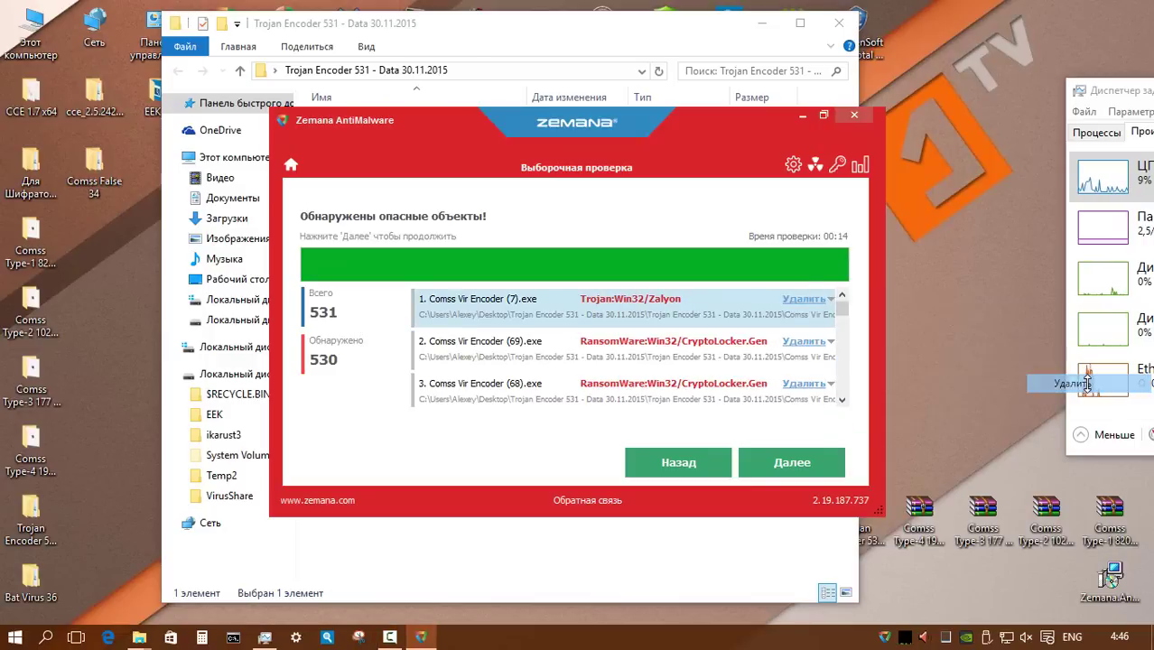
left_click(786, 462)
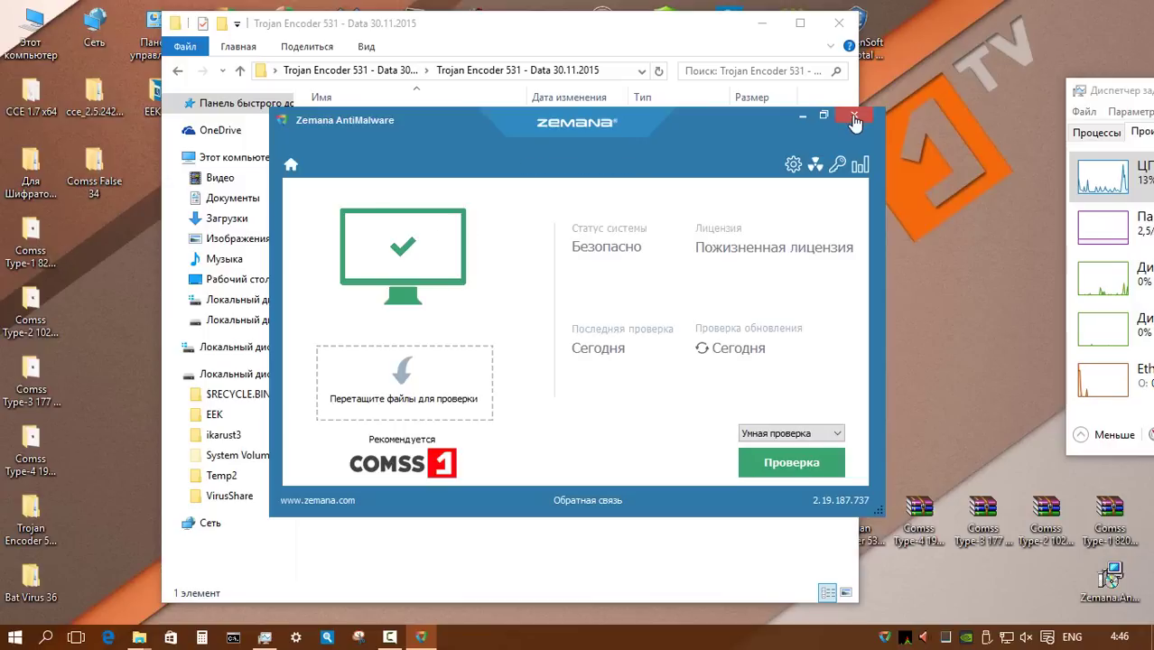
left_click_drag(506, 130, 533, 187)
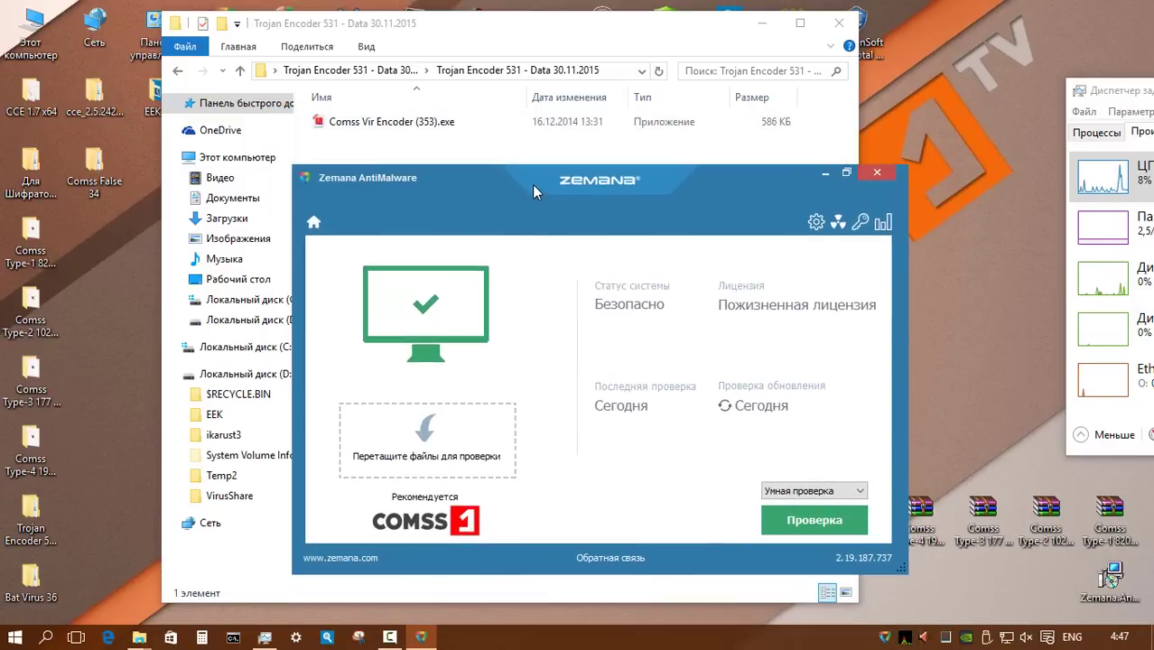
left_click(411, 123)
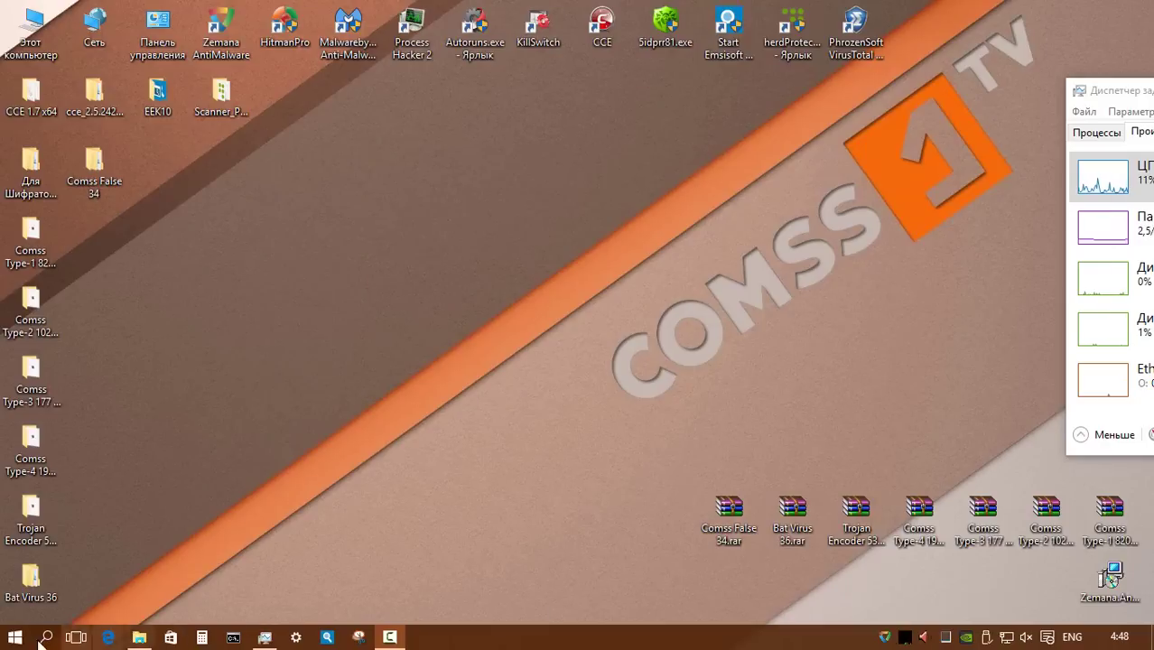
- Scan the inner Bat Virus 36 folder with Zemana AntiMalware and look through the list of detections
double_click(31, 583)
right_click(361, 123)
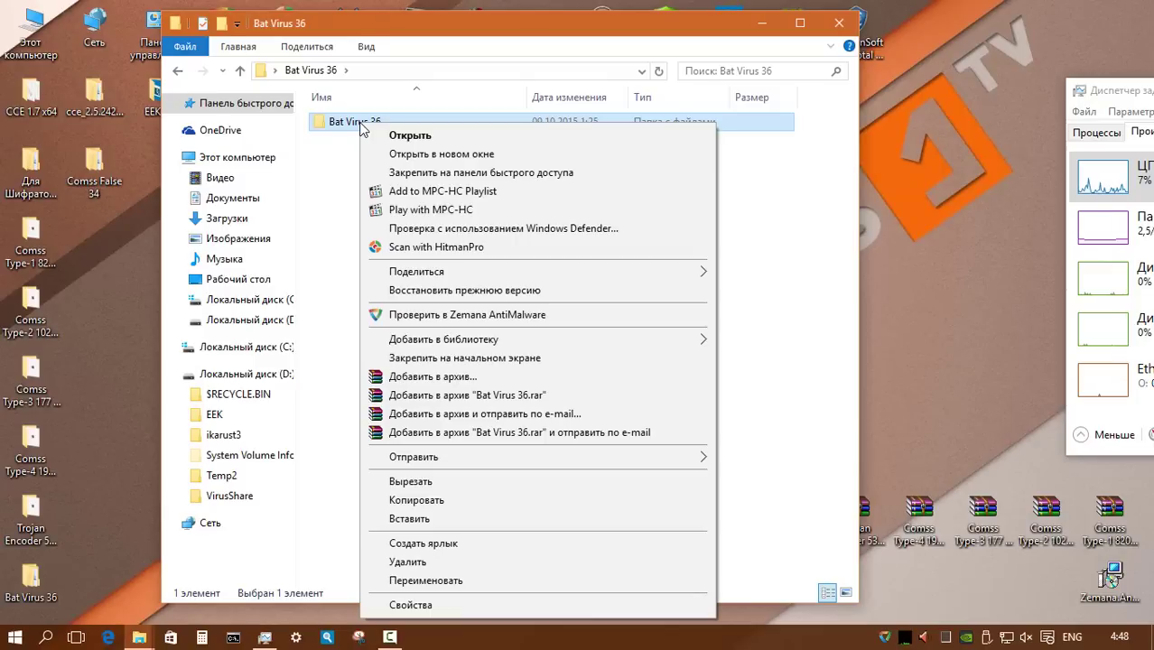
left_click(411, 314)
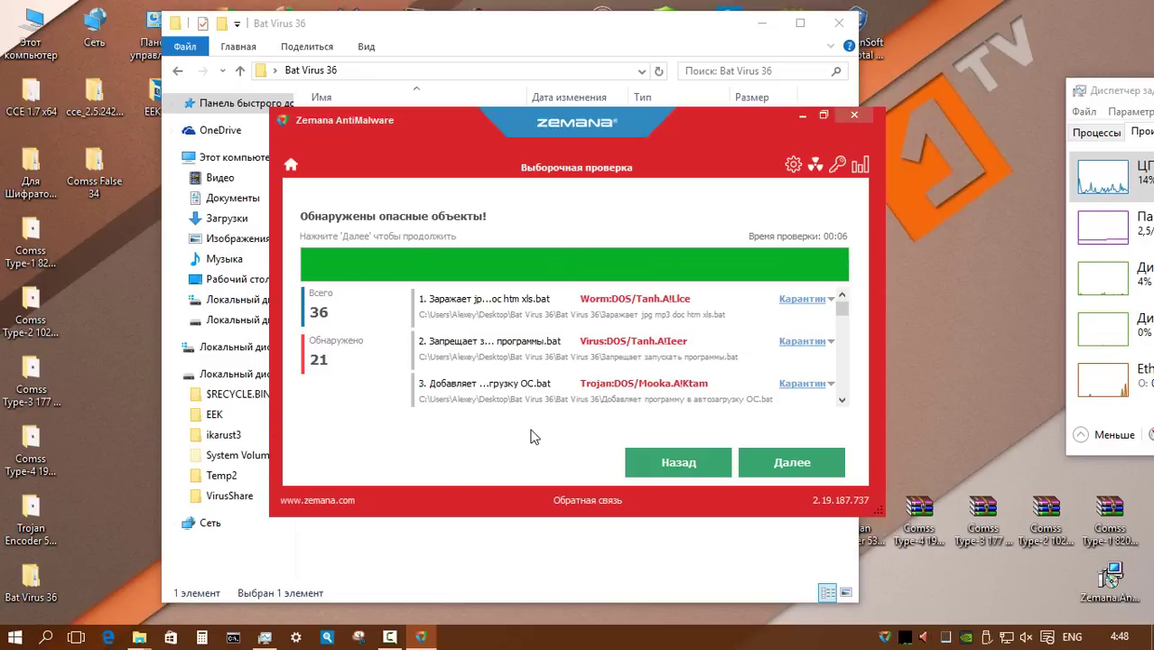
scroll(834, 388, "down", 6)
- Delete all threats detected in the Bat Virus 36 scan and open the inner folder to check the leftover files
left_click(831, 299)
mouse_move(867, 366)
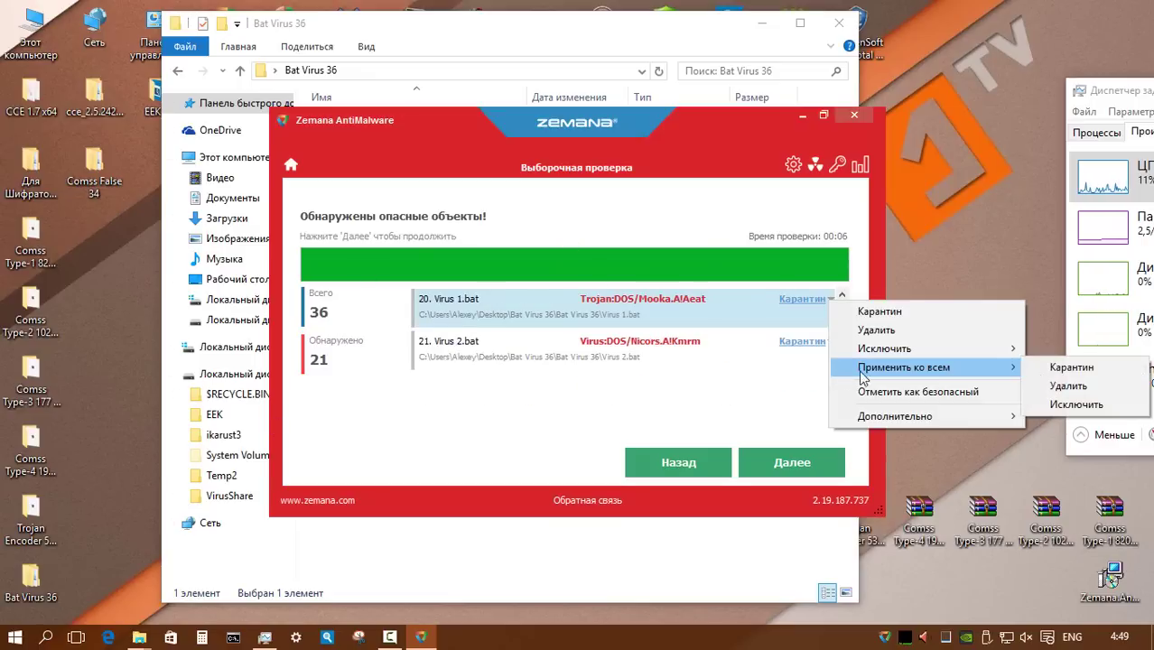
left_click(1048, 388)
left_click(759, 463)
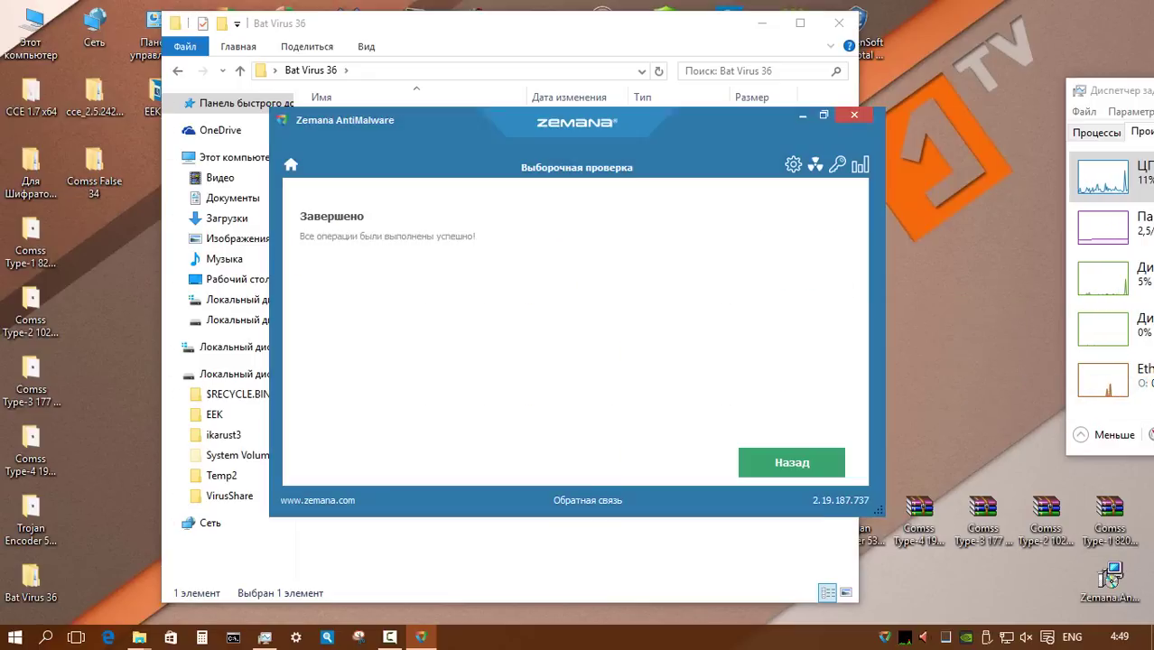
left_click(819, 524)
double_click(404, 122)
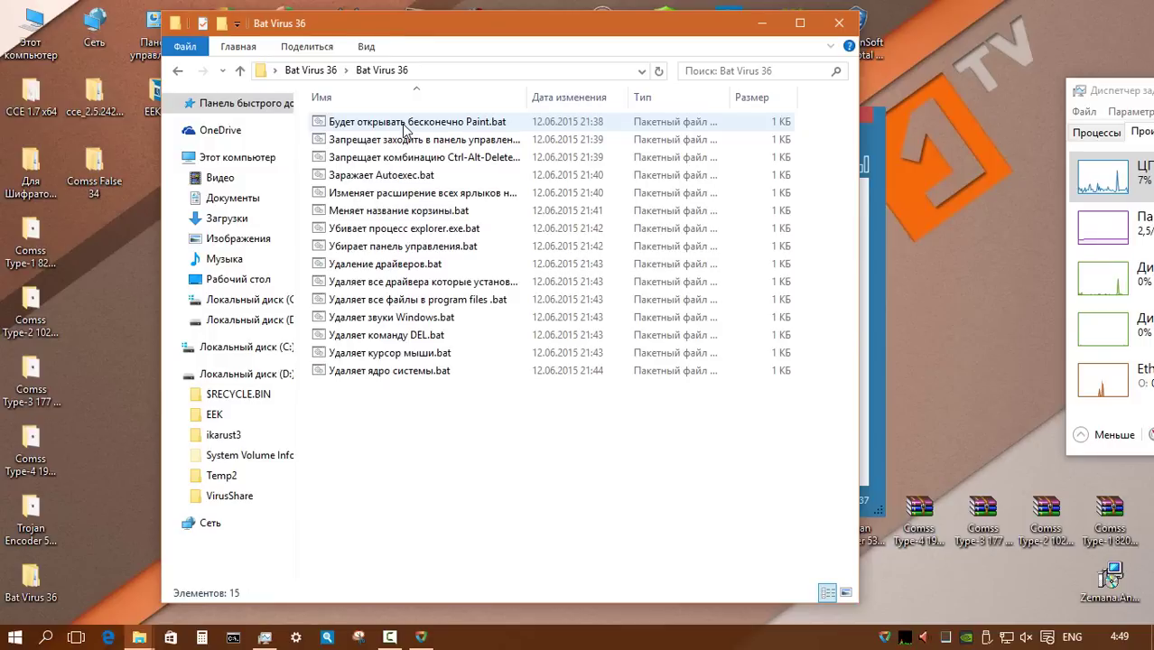
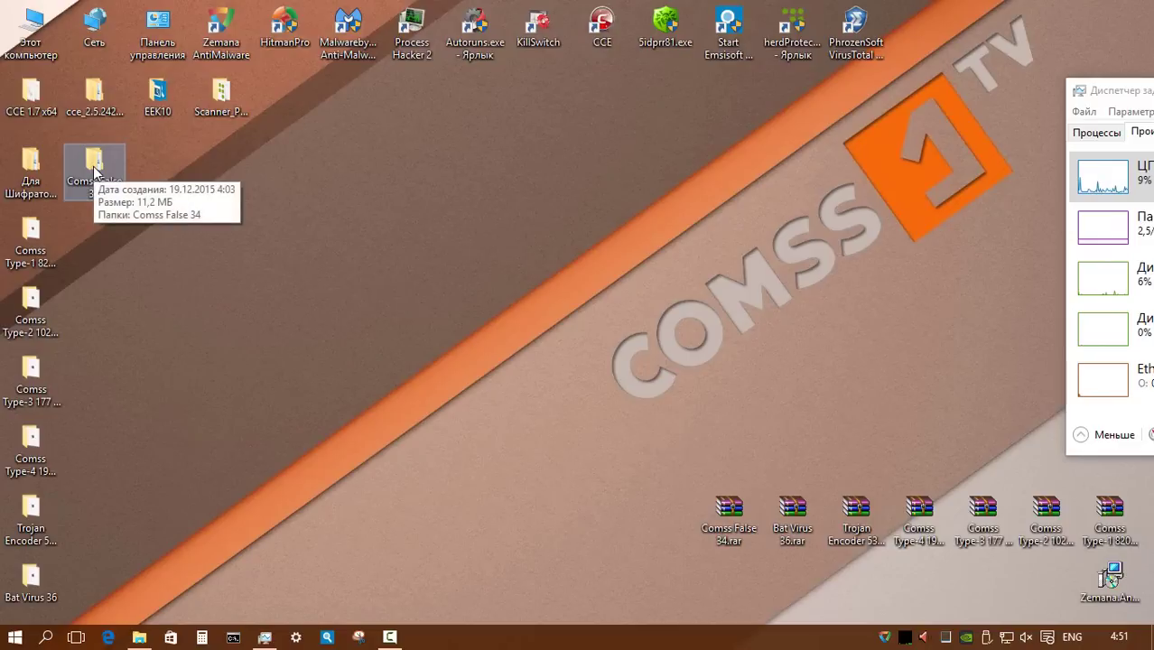
- Scan the inner Comss False 34 folder with Zemana AntiMalware and process the detections, with Comss_False (14).exe set to be deleted
double_click(94, 164)
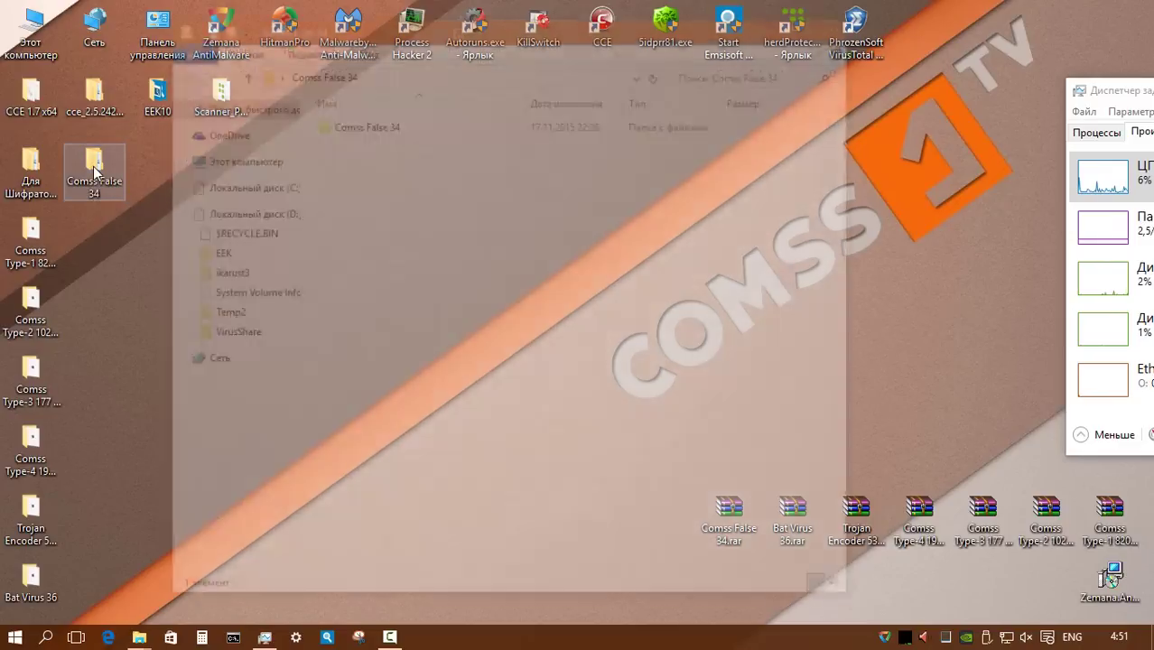
right_click(392, 121)
left_click(503, 330)
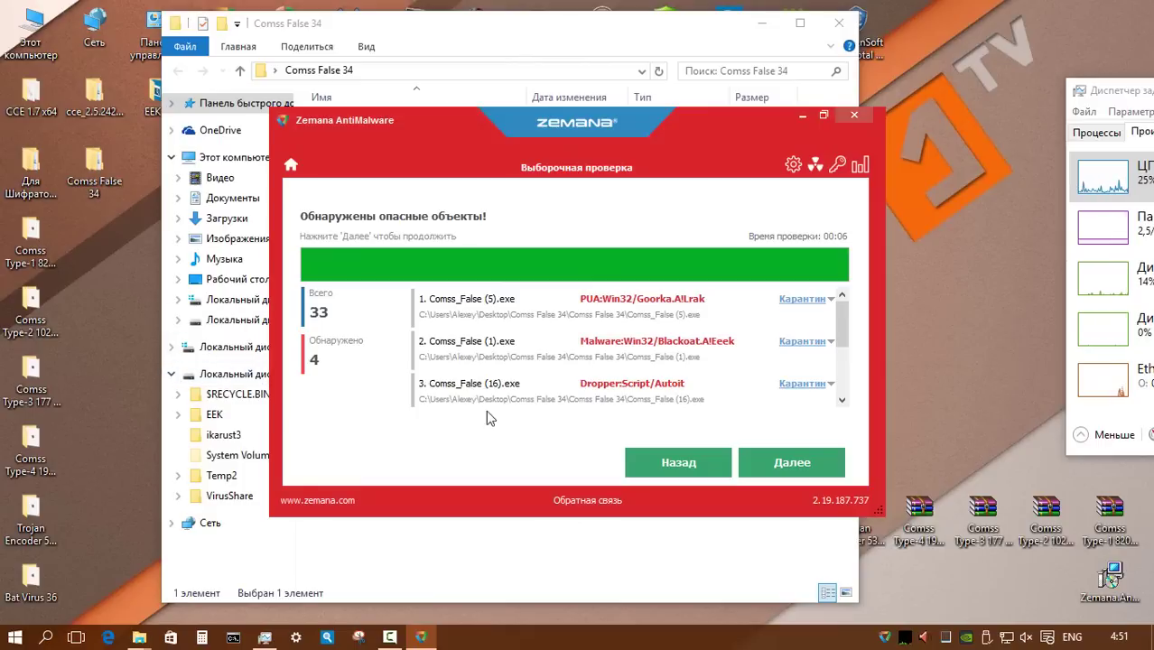
scroll(822, 348, "down", 2)
left_click(831, 341)
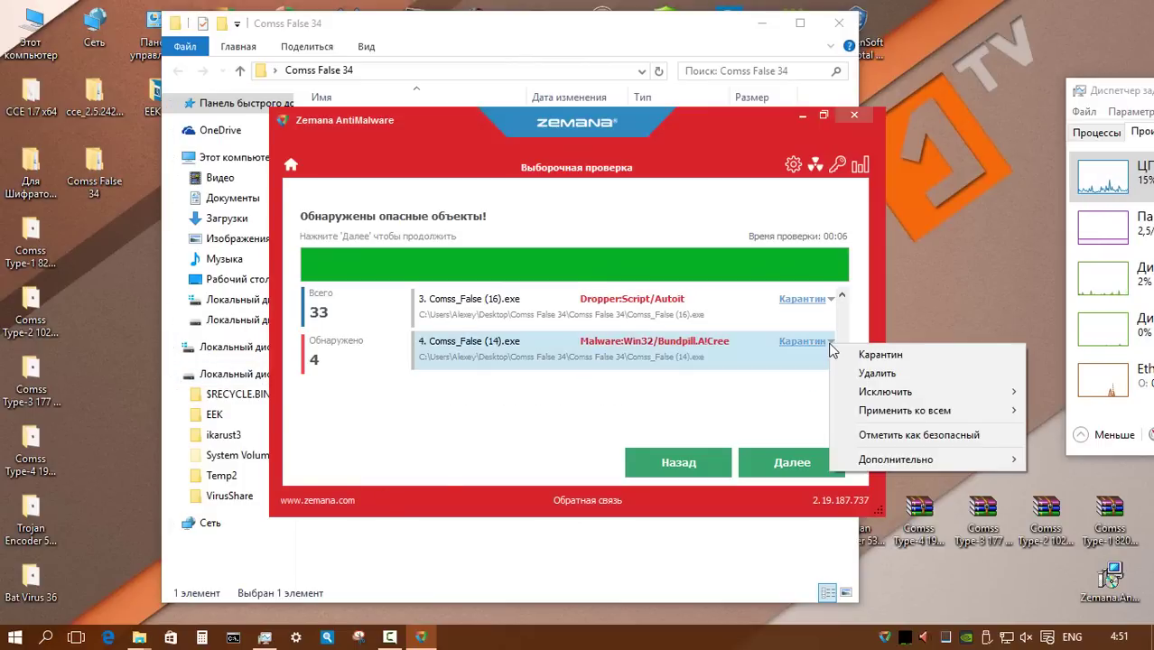
left_click(871, 373)
left_click(792, 462)
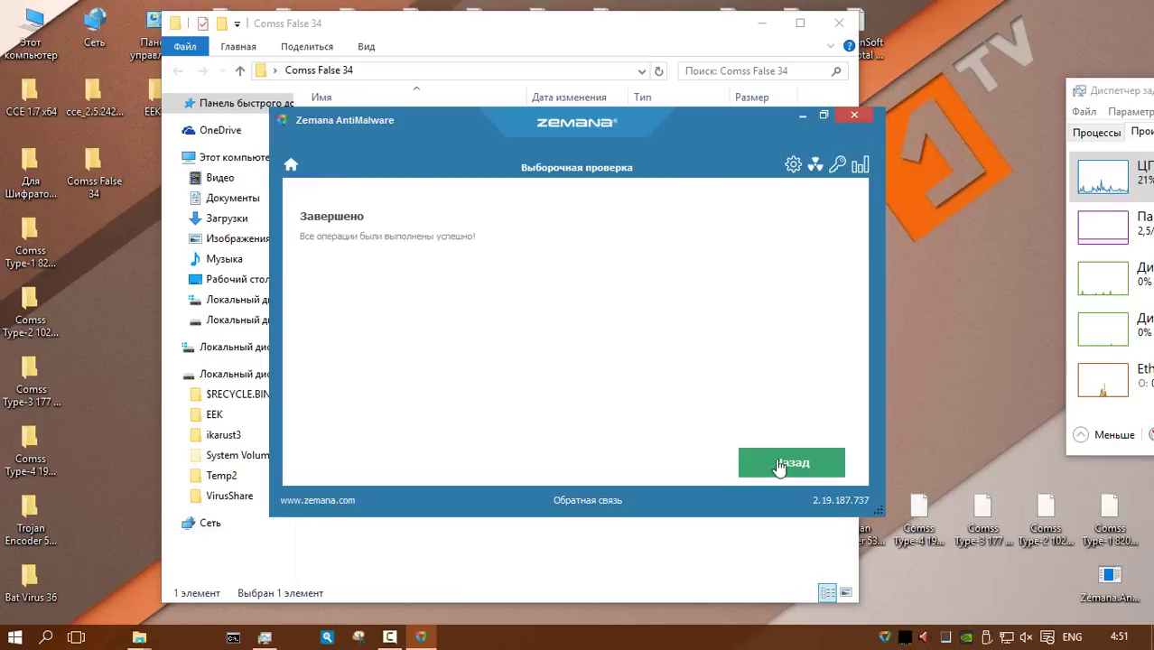
left_click(791, 461)
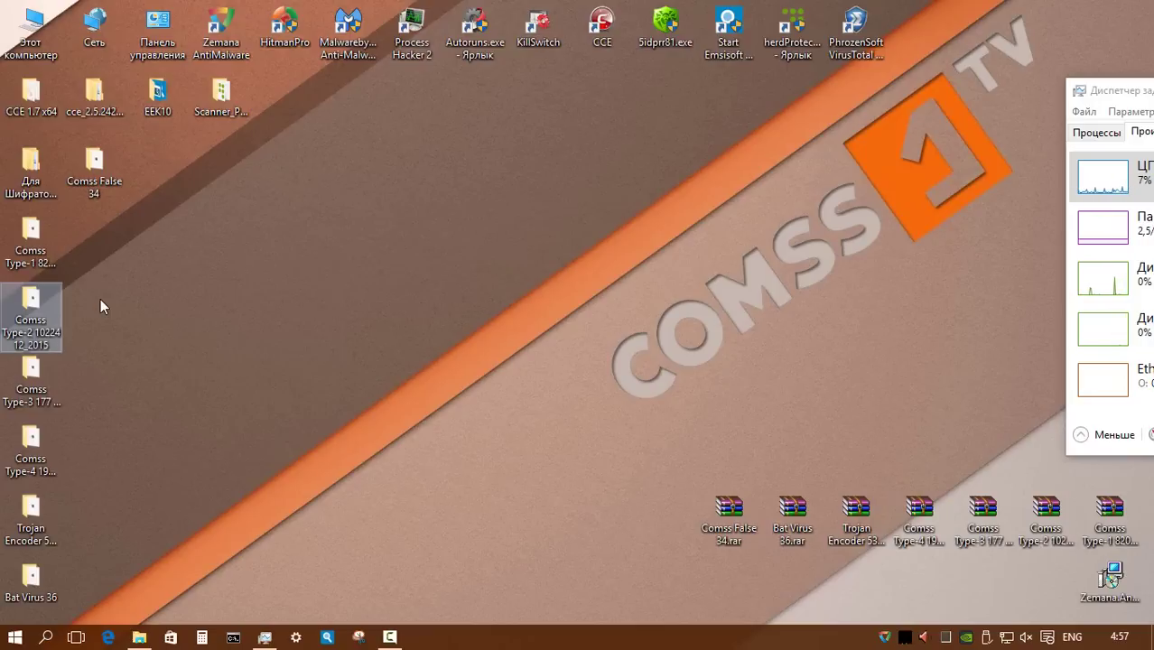
- Scan the leftover 807 Comss Type-2 10224 12_2015 folder with HitmanPro
key("Return")
left_click(447, 123)
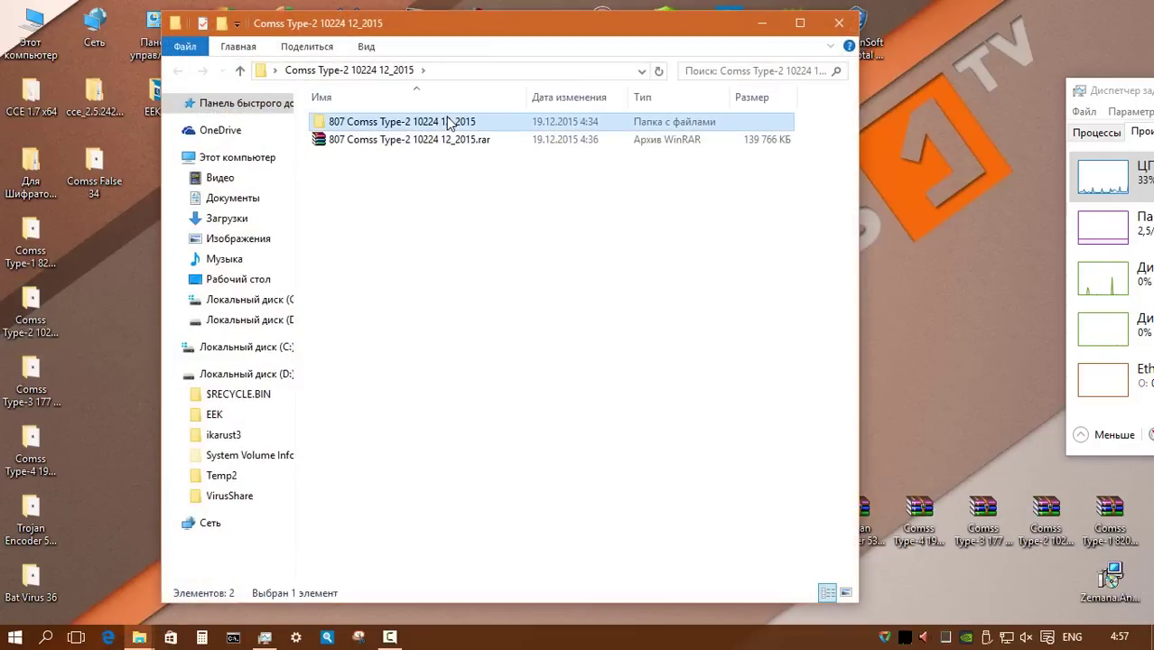
right_click(448, 123)
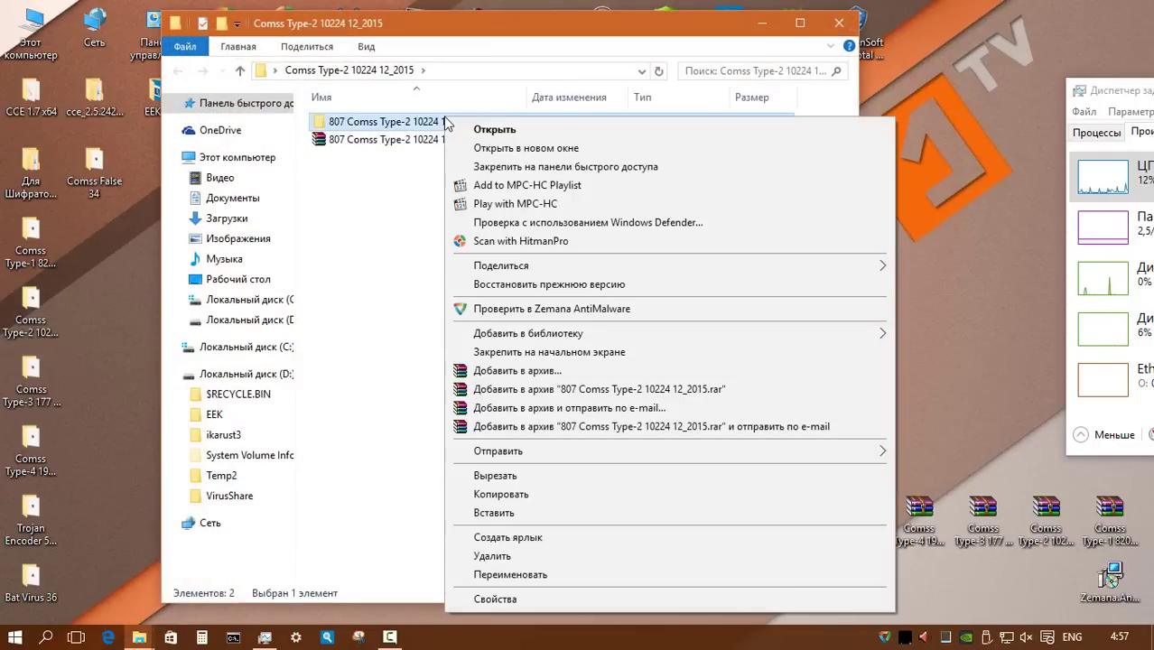
left_click(503, 243)
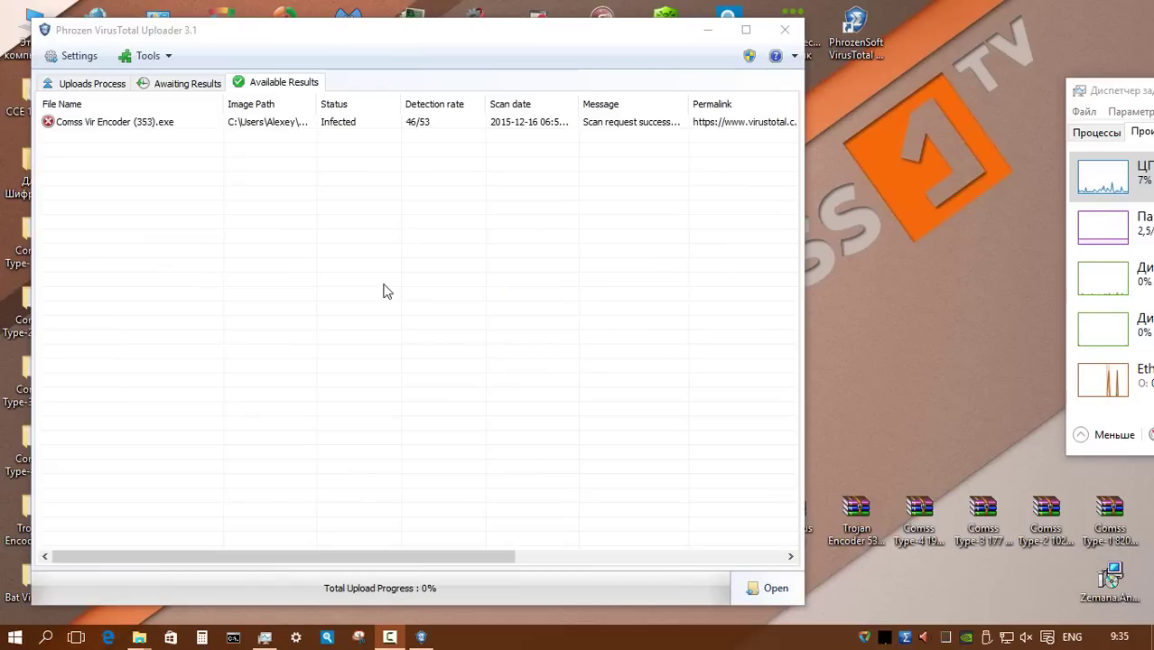
- Close the Phrozen VirusTotal Uploader results and return to the desktop
key("alt+F4")
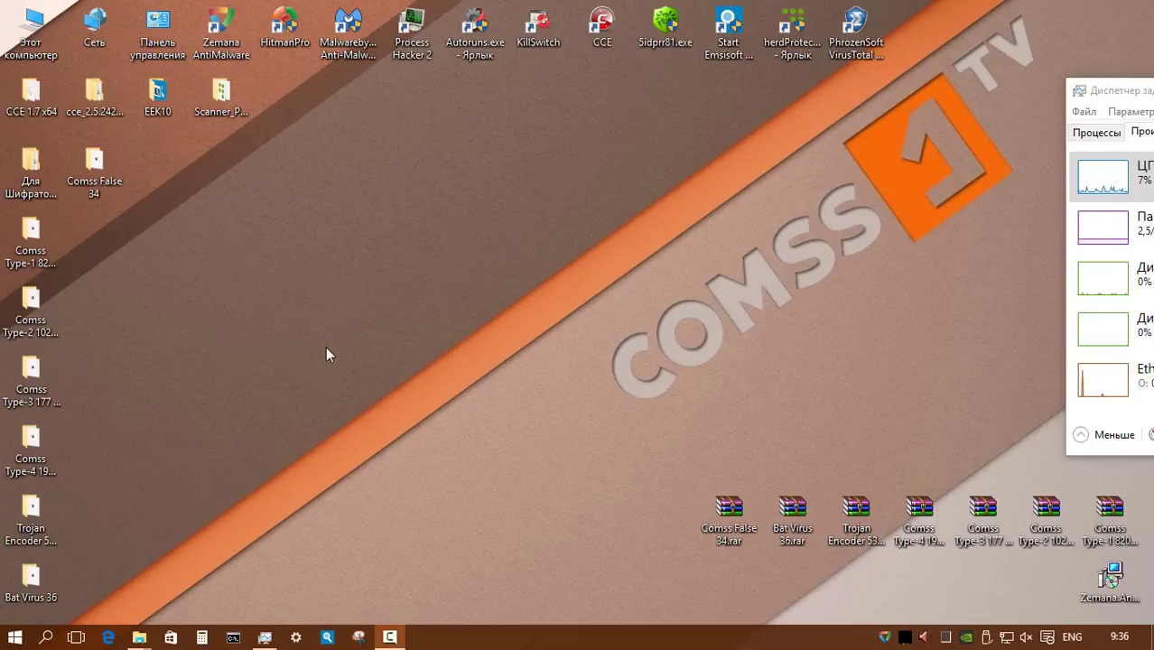
key("Delete")
left_click(101, 176)
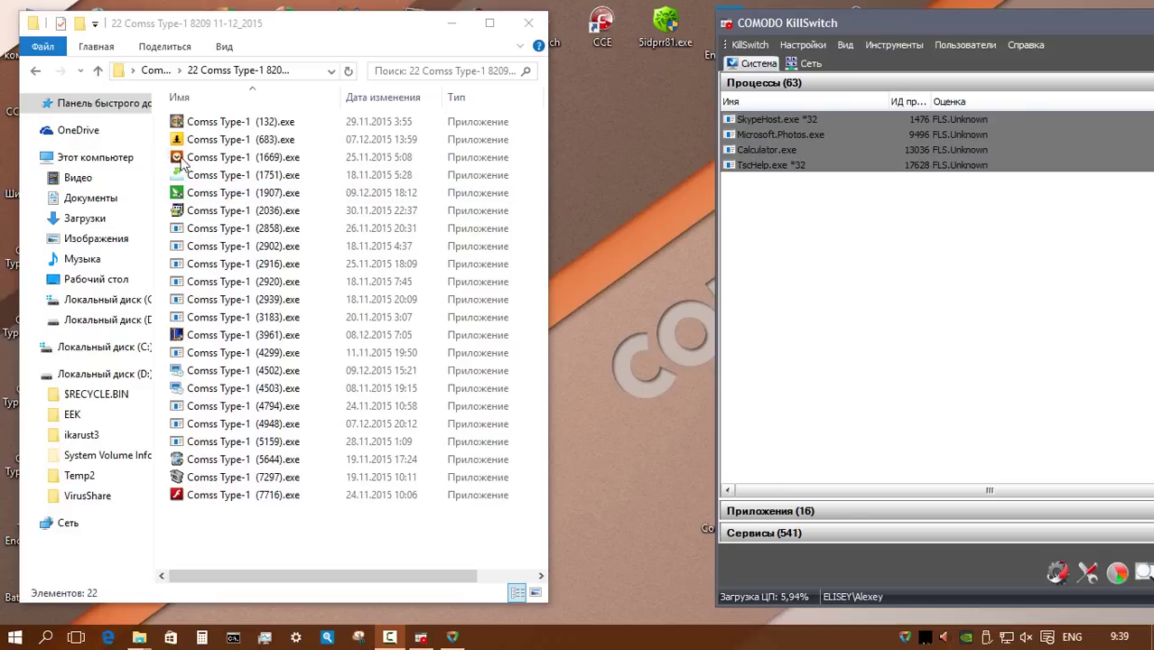
- Run Comss Type-1 (1669).exe as administrator through its installer and widen the path column in Zemana AntiMalware's quarantine list
left_click(219, 125)
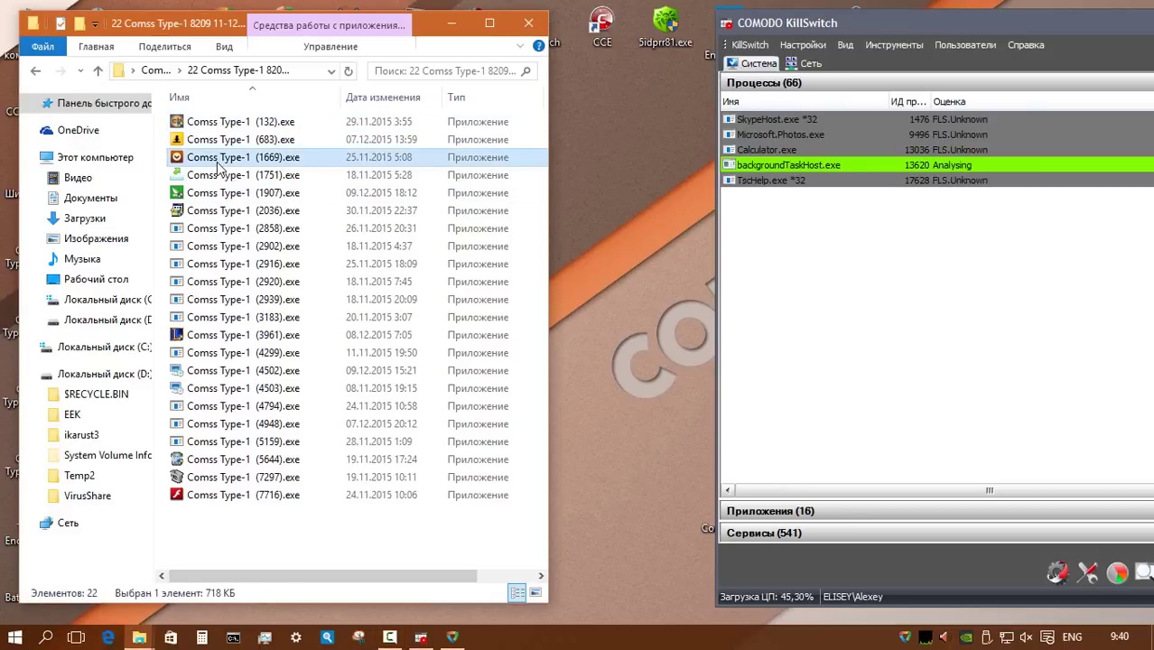
right_click(217, 161)
left_click(253, 196)
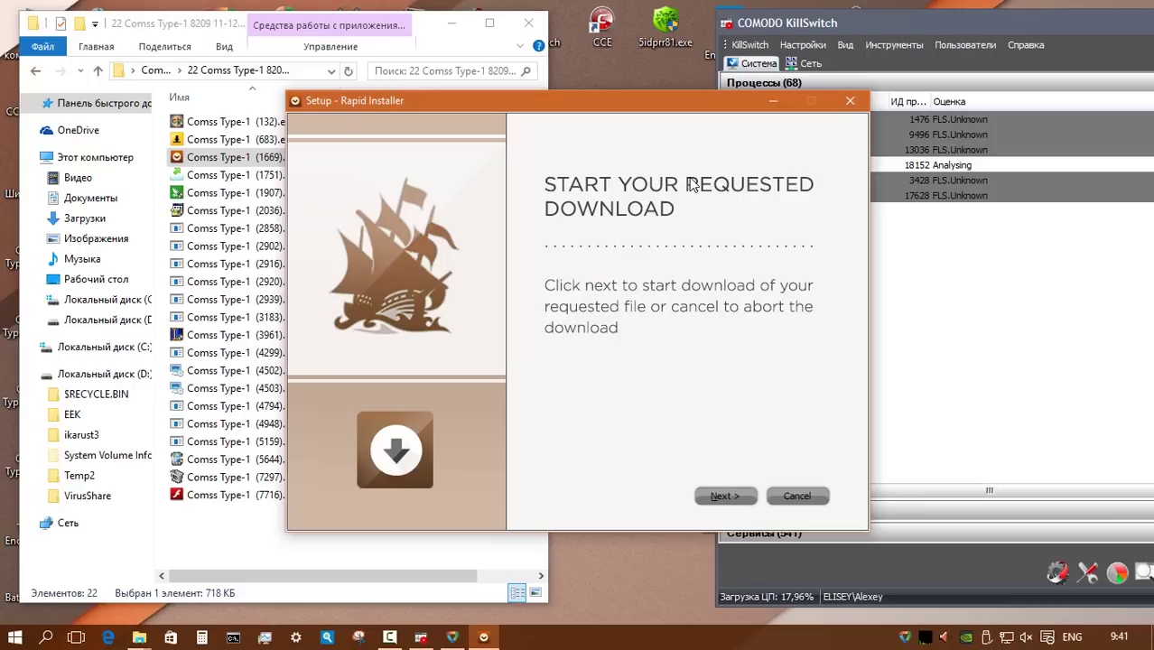
left_click(725, 496)
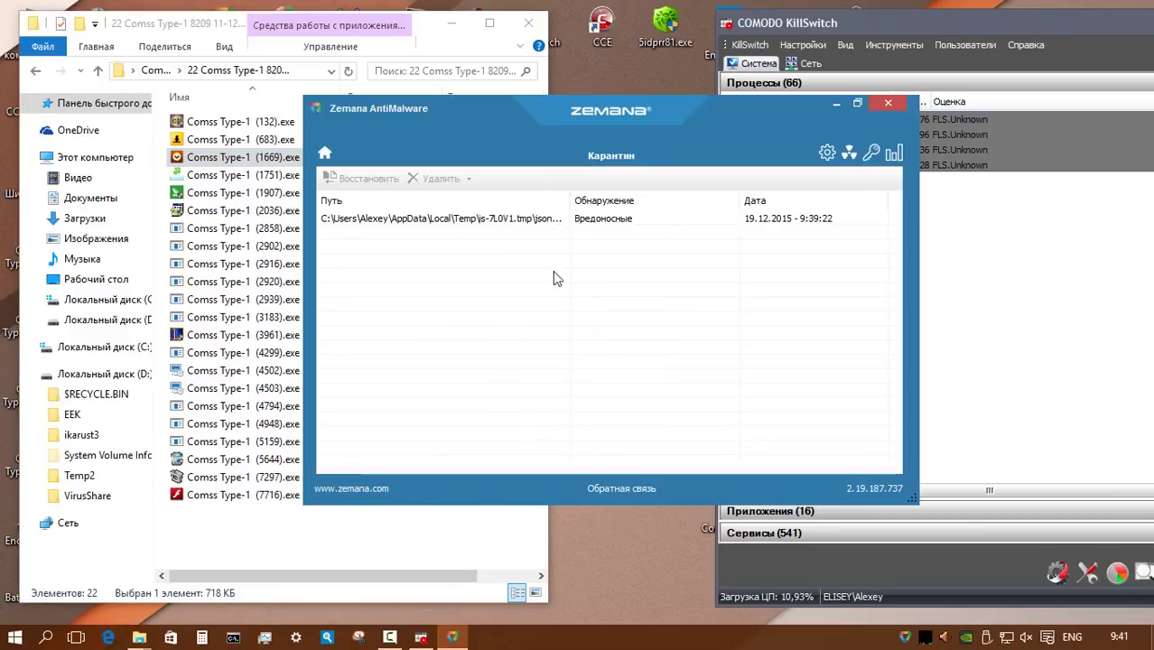
left_click_drag(571, 200, 621, 202)
- Run the leftover samples Comss Type-1 (2036).exe and Comss Type-1 (7716).exe as administrator, responding to Zemana AntiMalware's unknown-file alert
right_click(289, 193)
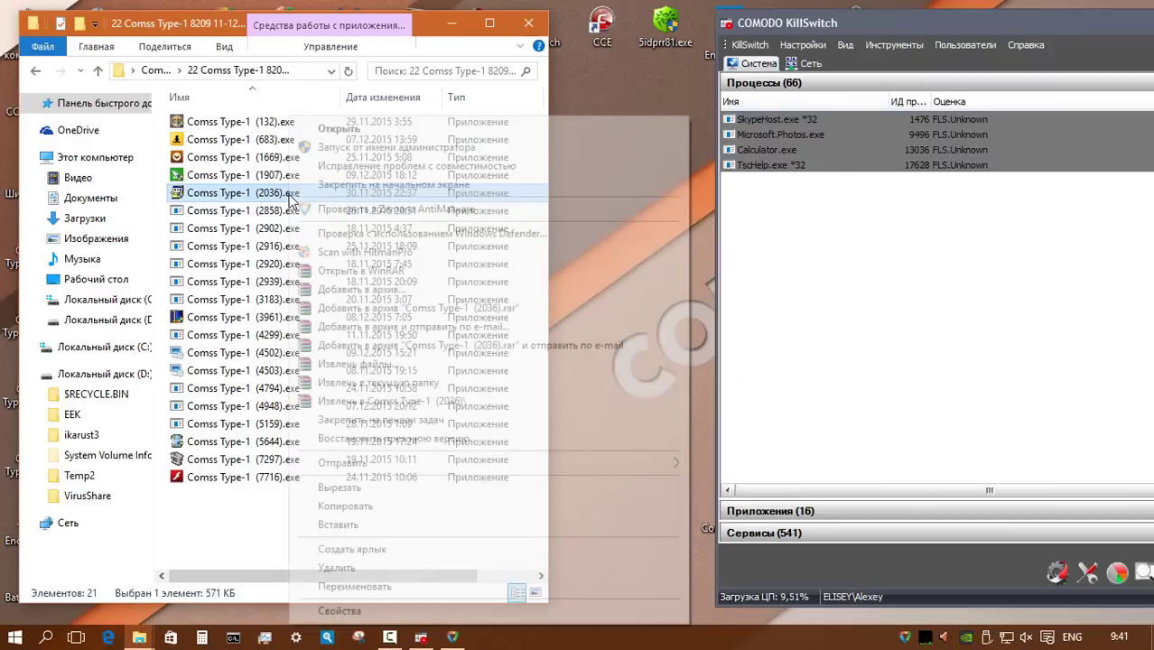
left_click(347, 149)
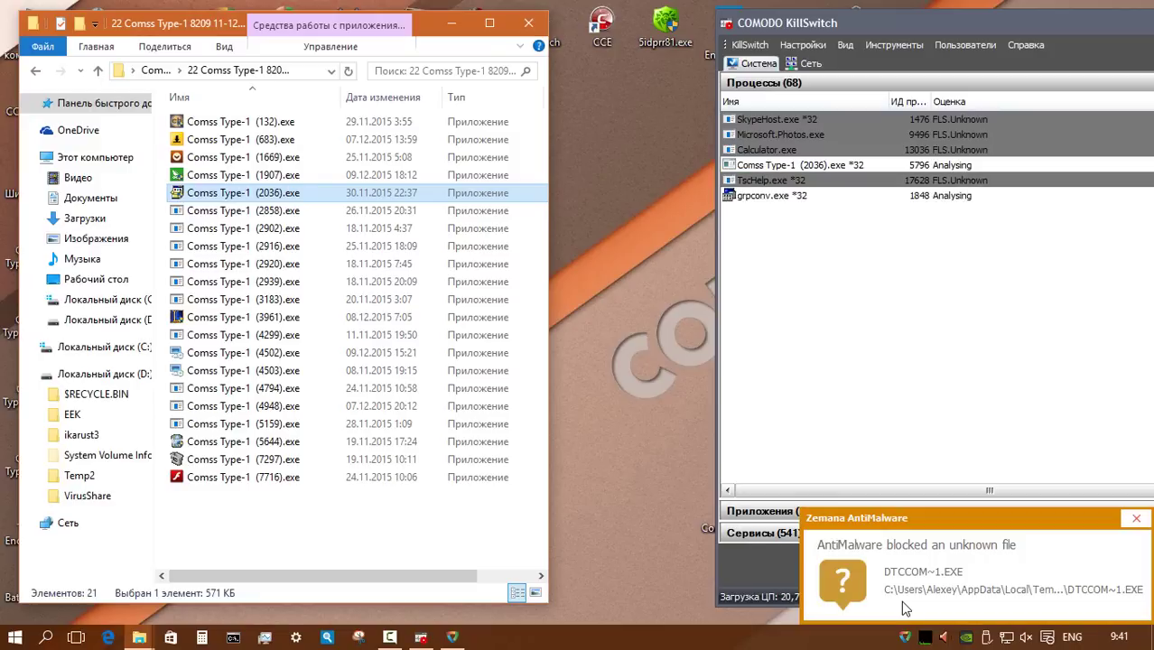
left_click(987, 610)
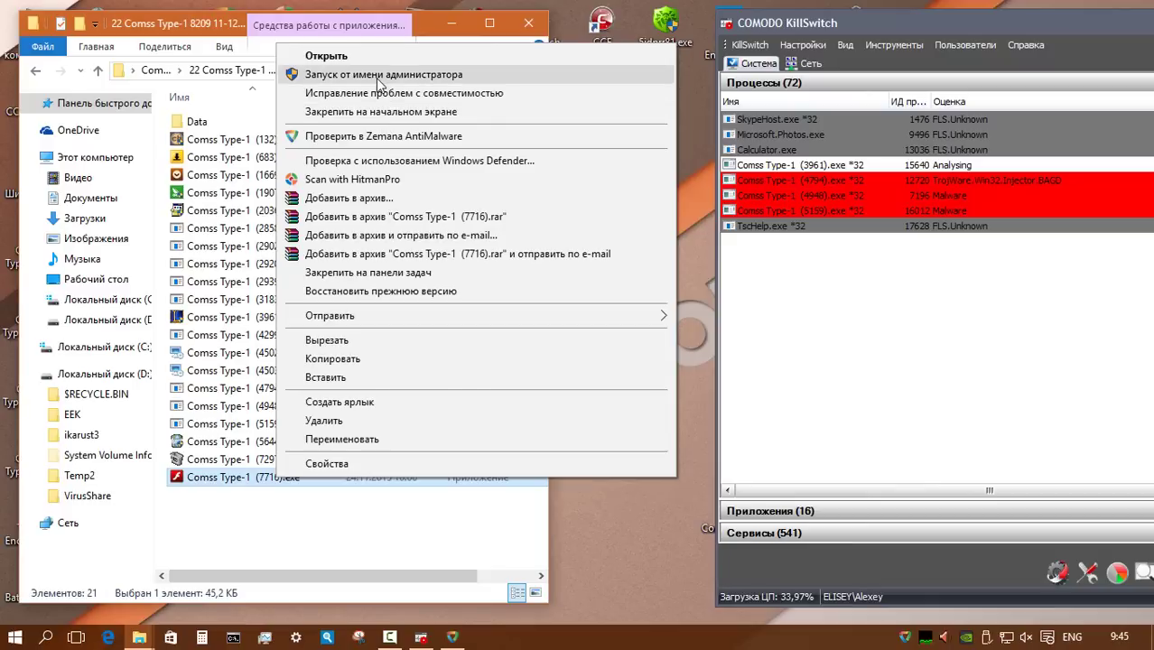
left_click(379, 75)
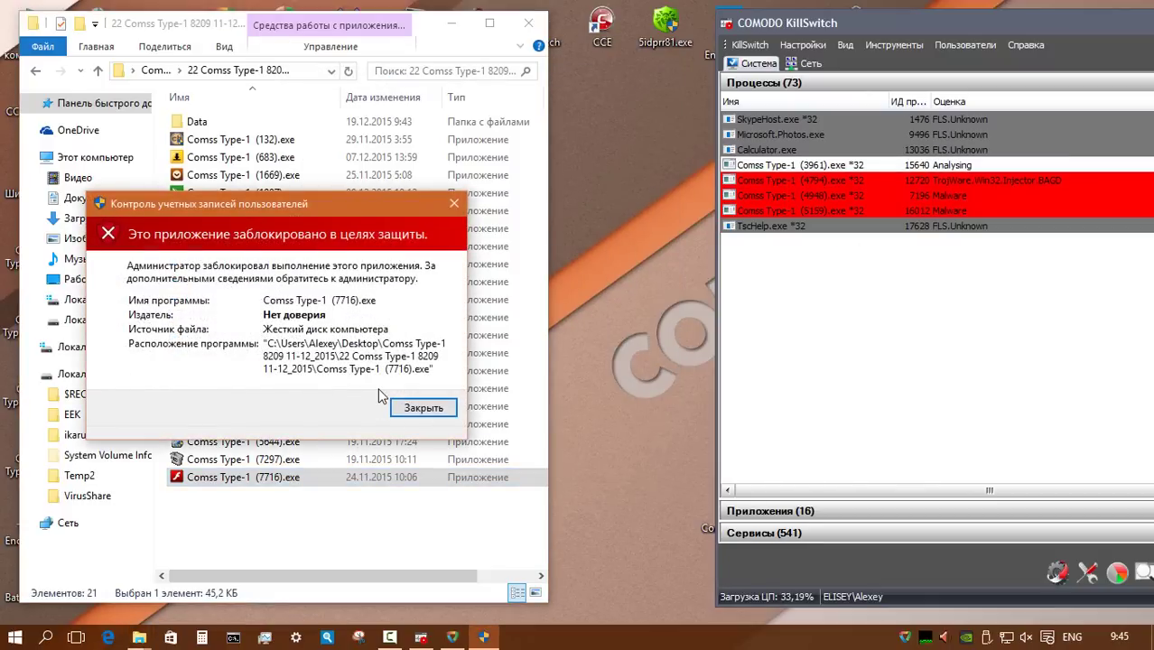
- Open the 22 Comss Type-3 177 ot 11-12_2015 folder and extract Comss Type-3 (1).ace into its own subfolder
left_click(420, 407)
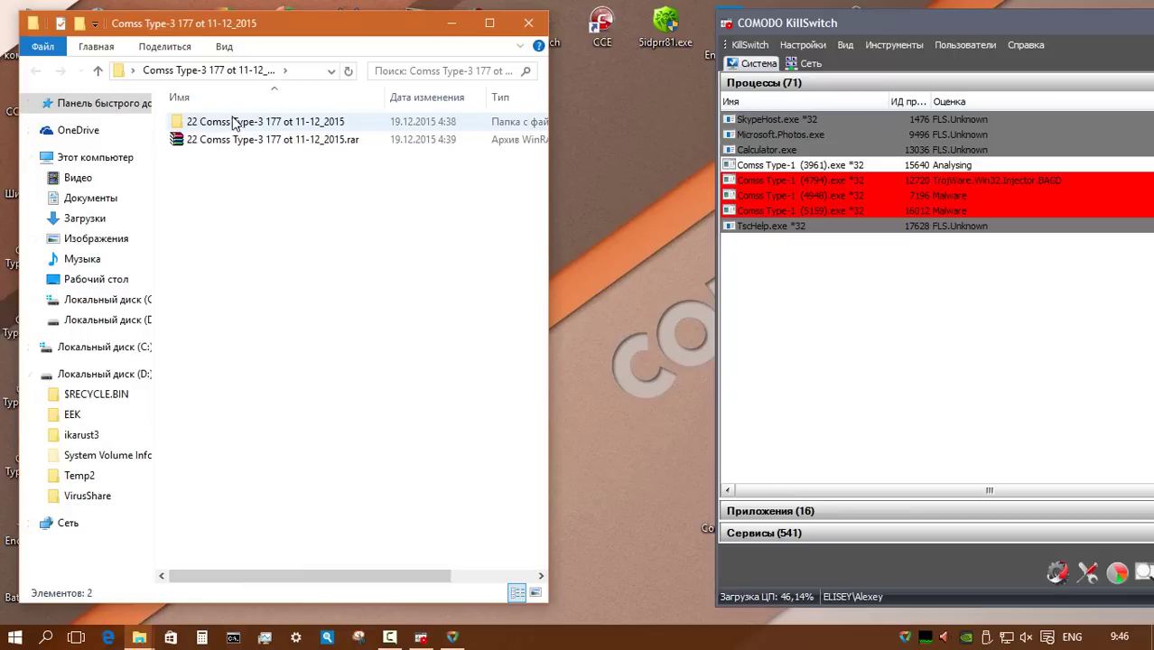
double_click(233, 123)
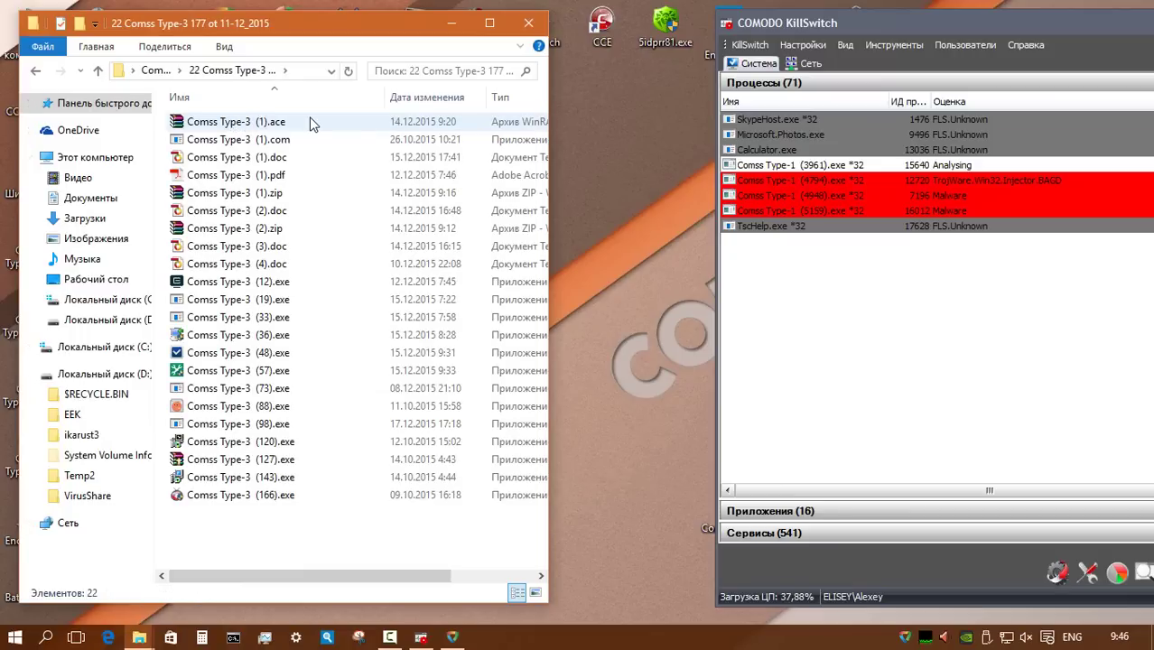
left_click(292, 126)
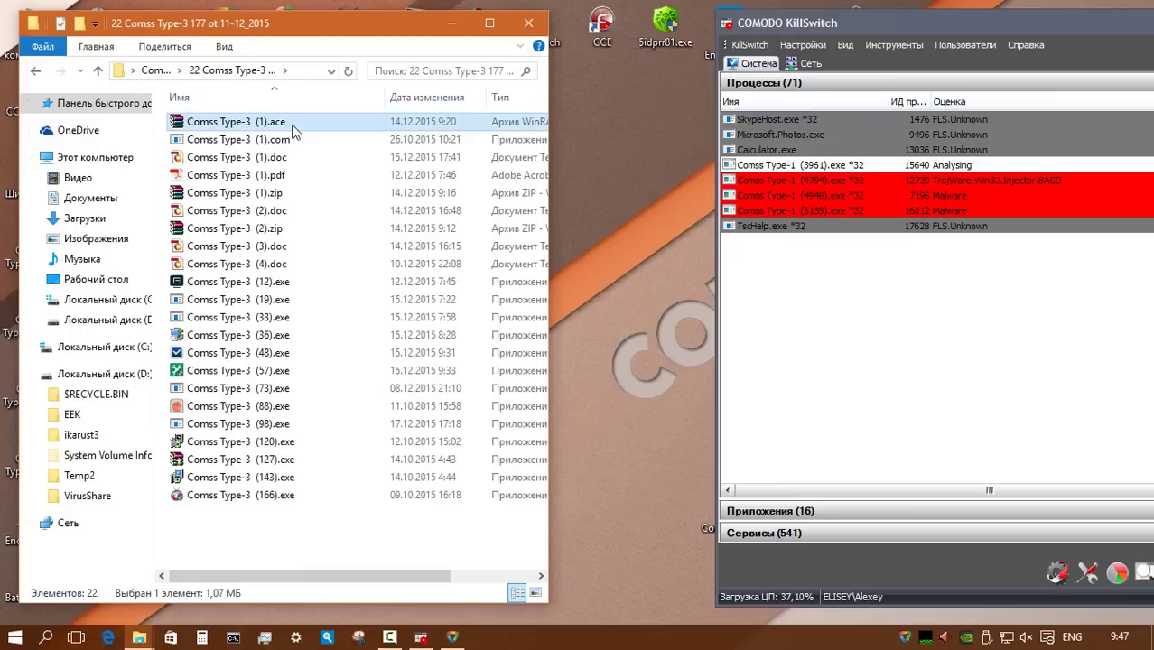
right_click(292, 128)
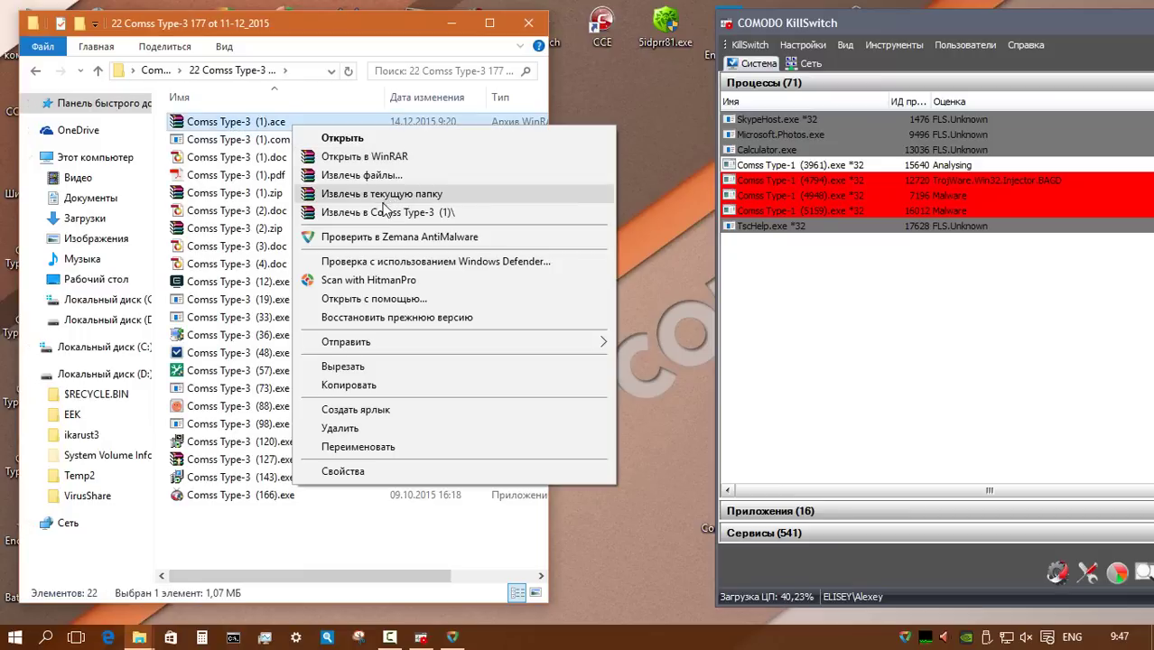
left_click(371, 219)
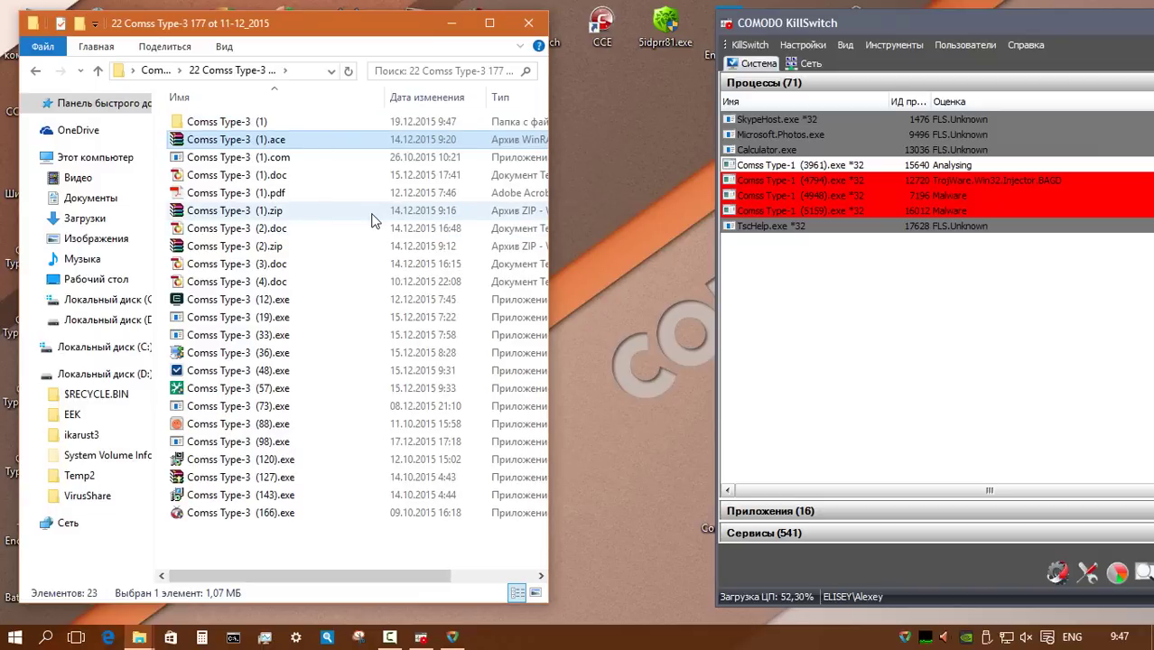
- Run the extracted po.exe from the Comss Type-3 (1) folder as administrator
double_click(258, 124)
left_click(226, 127)
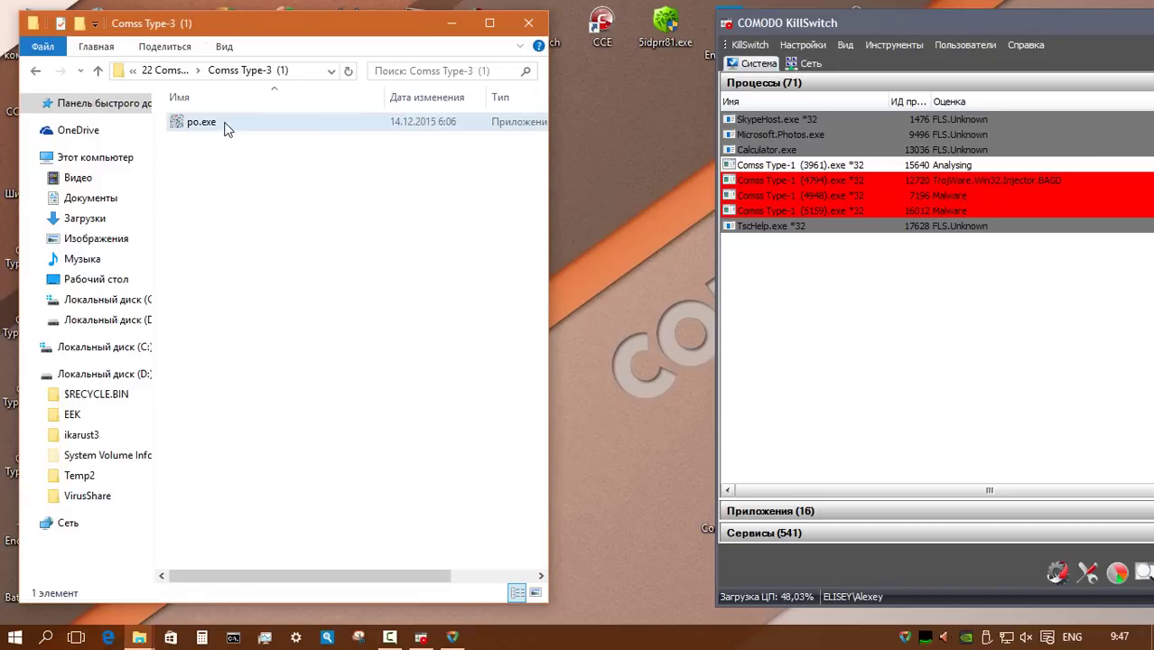
right_click(225, 124)
left_click(269, 155)
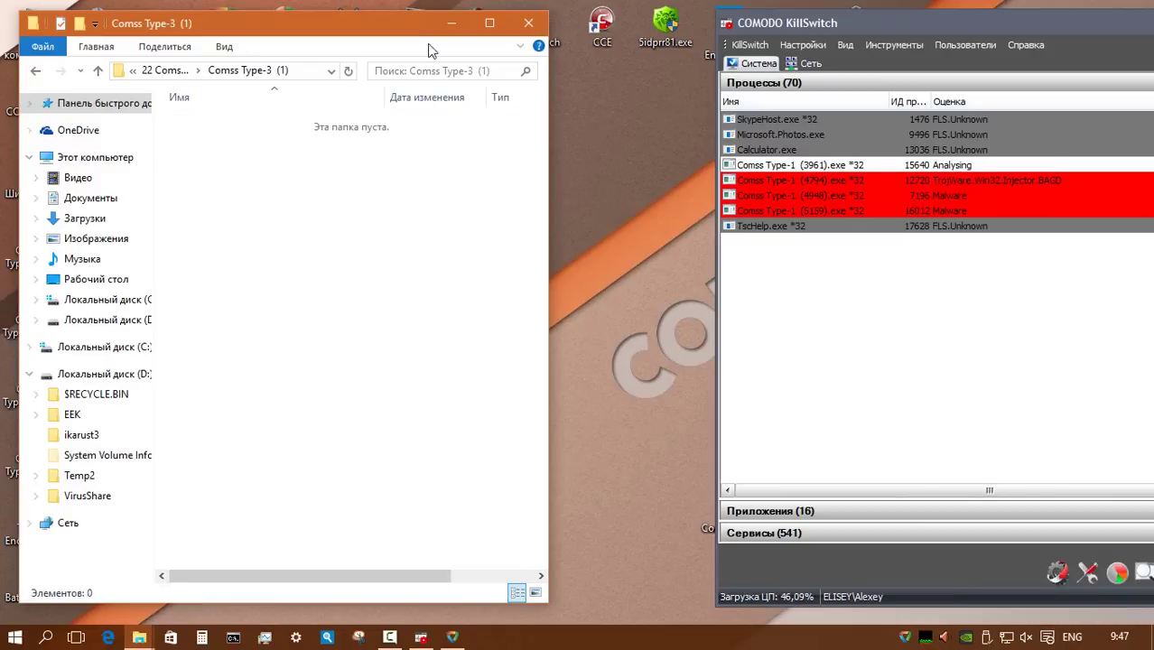
- Return to the Type-3 samples folder, run Comss Type-3 (1).com and dismiss the Zemana AntiMalware alert
left_click(99, 71)
right_click(276, 159)
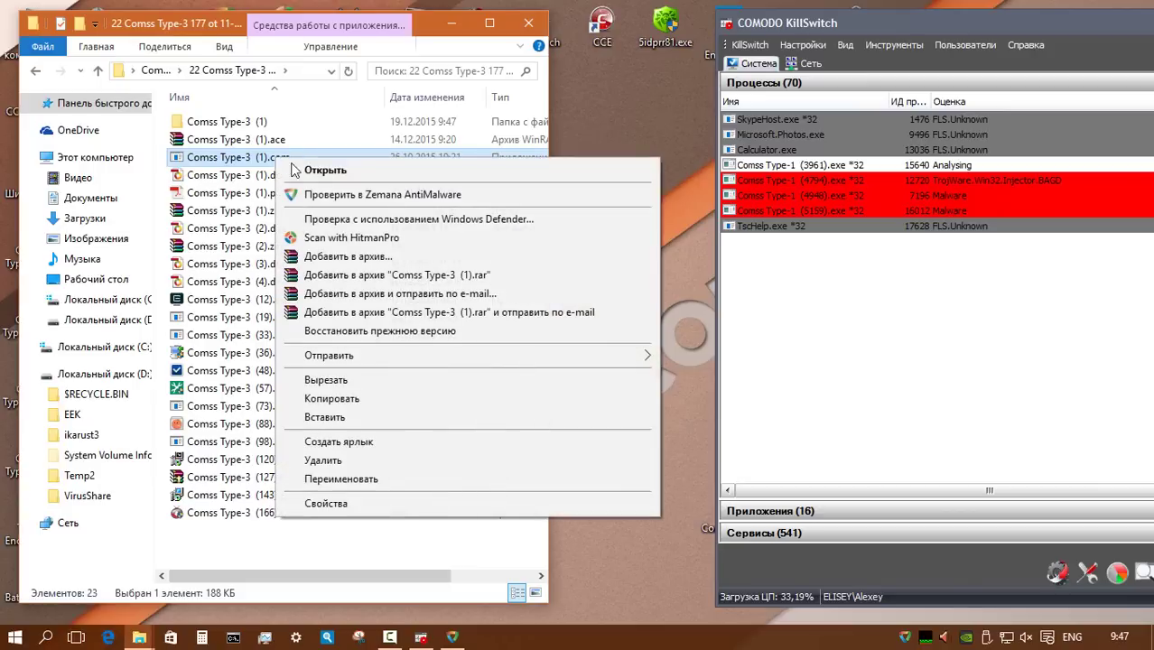
left_click(307, 171)
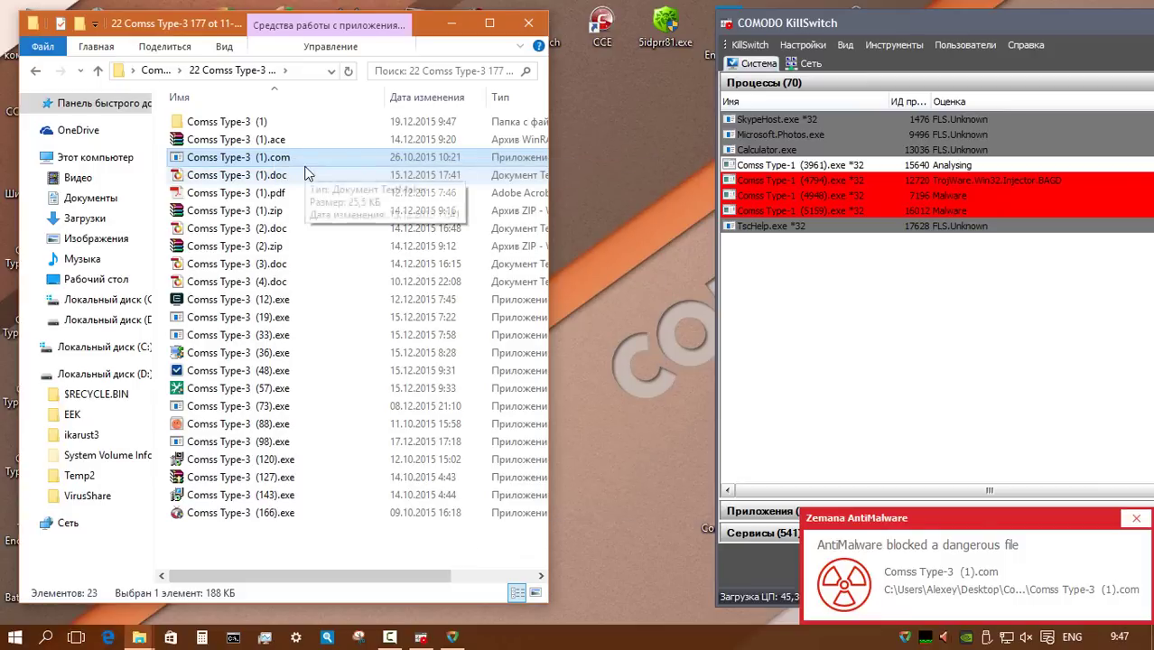
left_click(1136, 518)
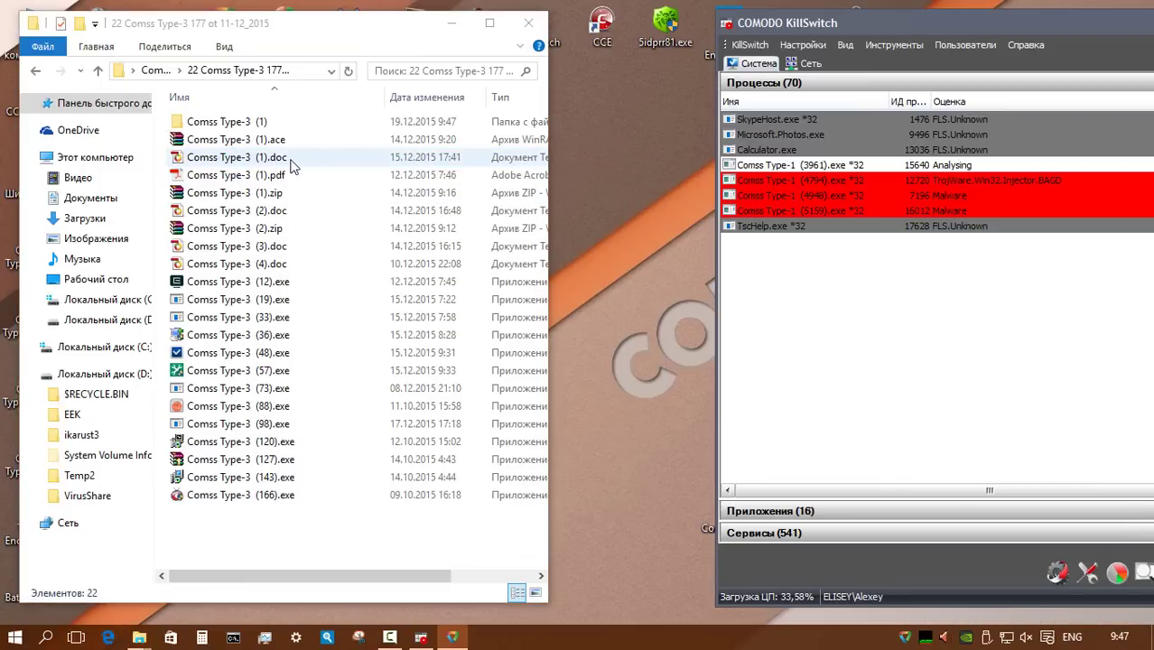
- Extract Comss Type-3 (1).zip into its own subfolder and run the extracted FEdEX.exe as administrator
right_click(276, 193)
left_click(354, 282)
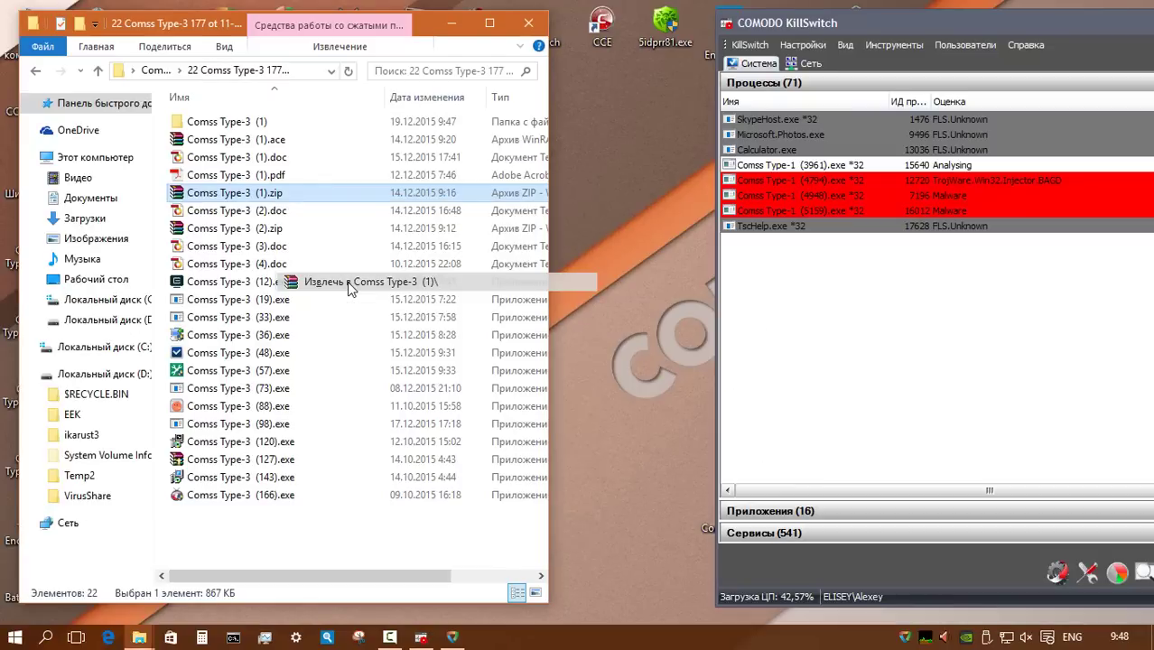
double_click(244, 123)
right_click(249, 129)
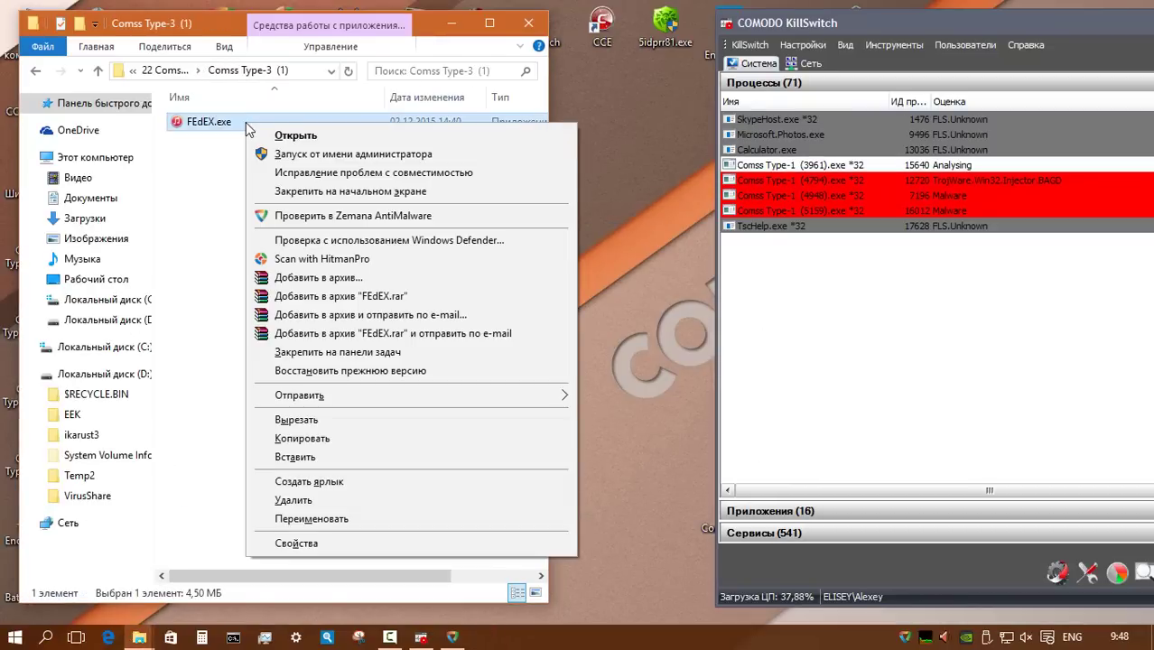
left_click(303, 155)
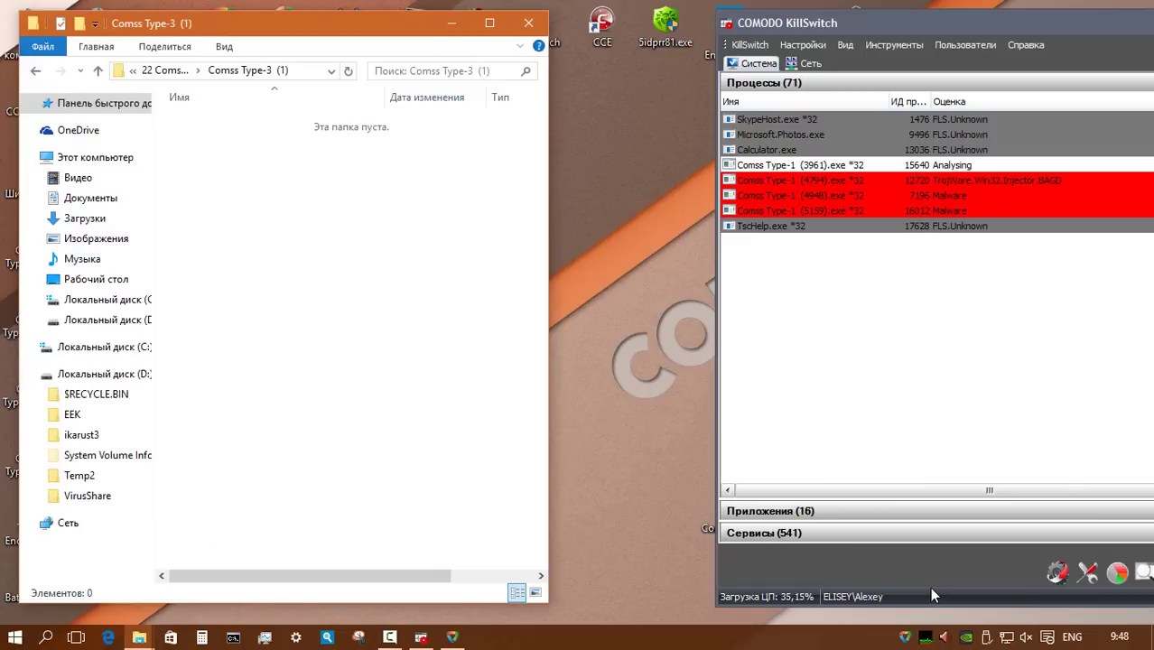
- Extract Comss Type-3 (2).zip from the Type-3 samples folder into its own subfolder and run the extracted program as administrator
left_click(99, 71)
right_click(262, 229)
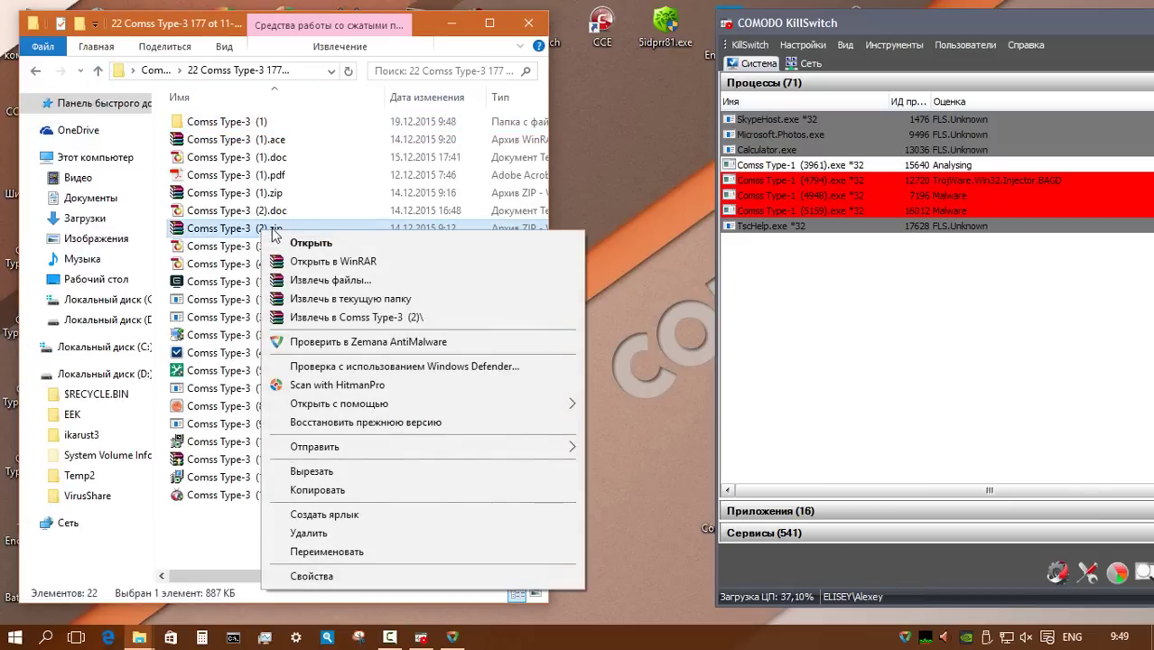
left_click(331, 318)
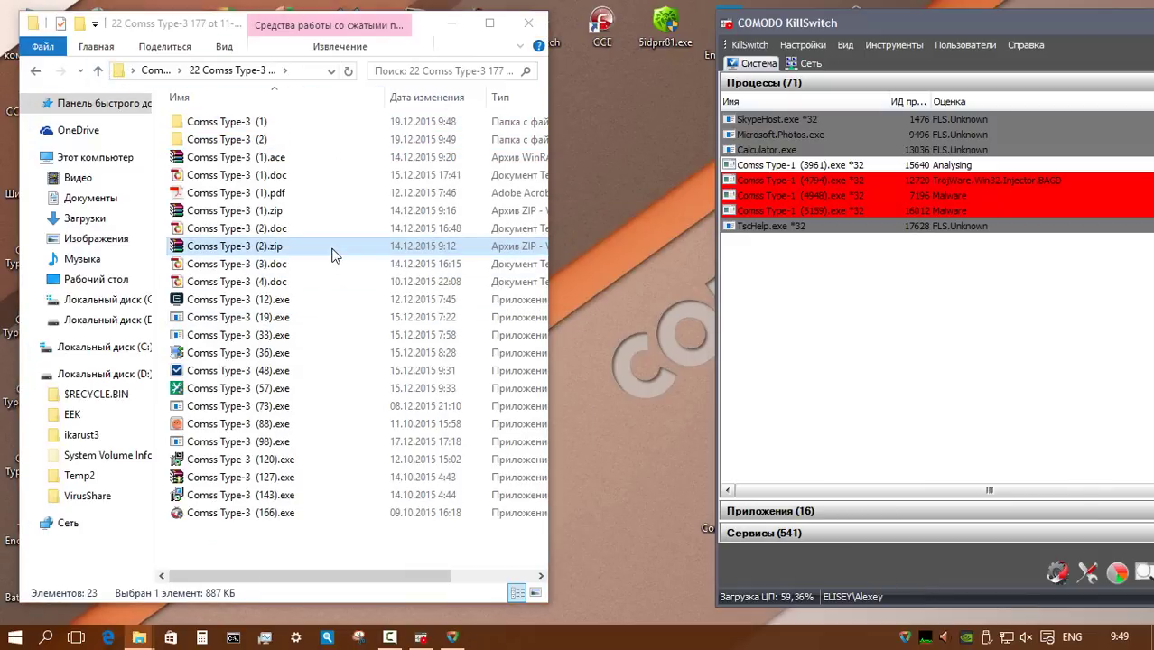
double_click(251, 139)
right_click(251, 127)
left_click(289, 153)
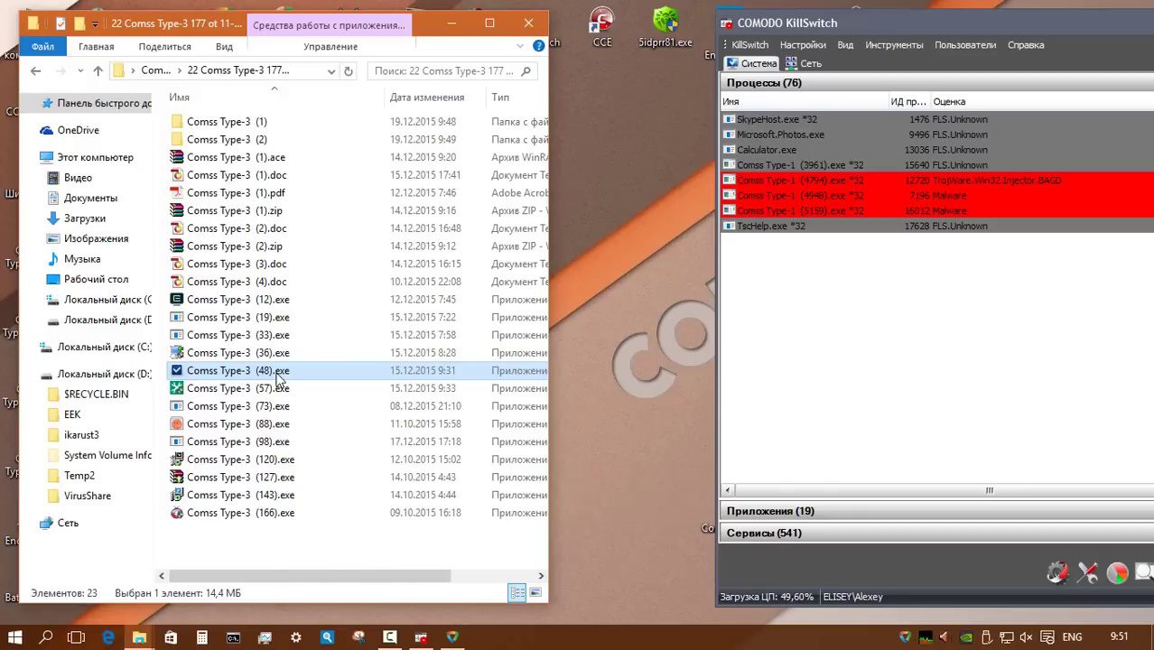
- Run Comss Type-3 (48).exe and install VCE Exam Simulator Demo in Russian with the default folder, full installation and both desktop shortcuts, then launch VCE Player
right_click(277, 370)
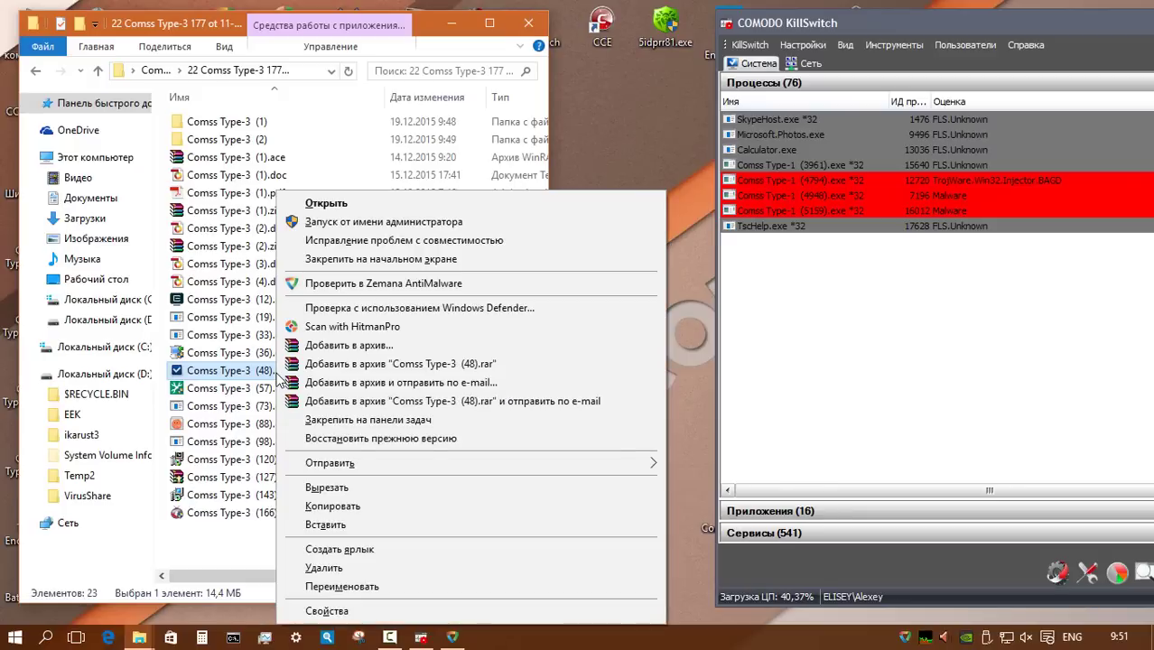
left_click(327, 204)
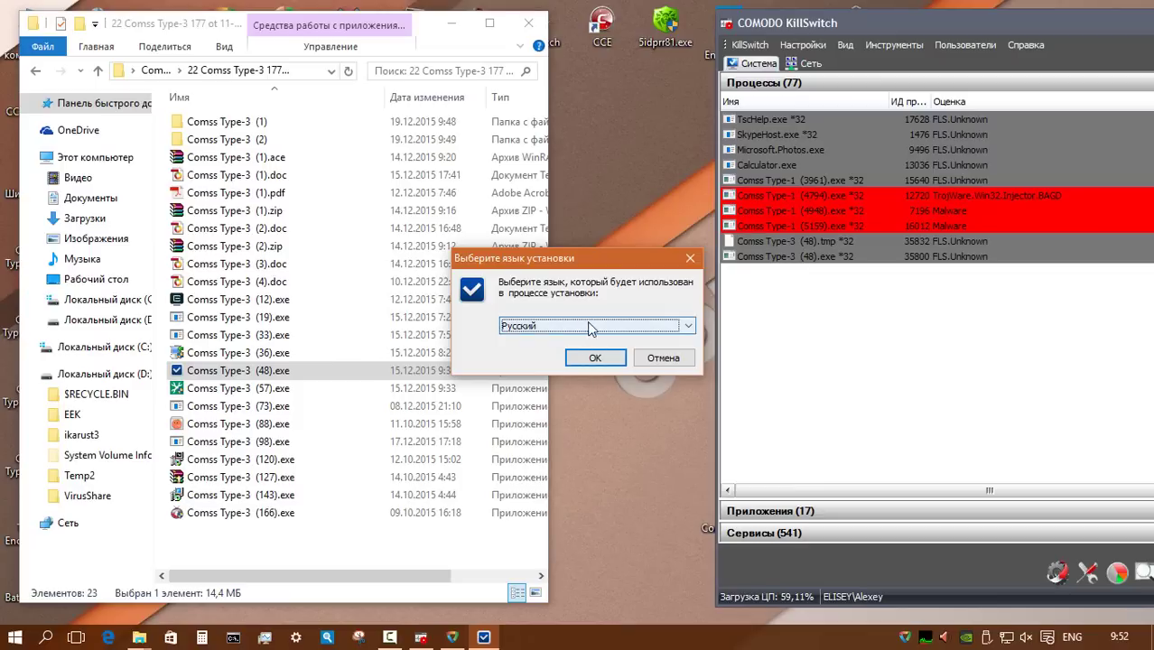
left_click(608, 361)
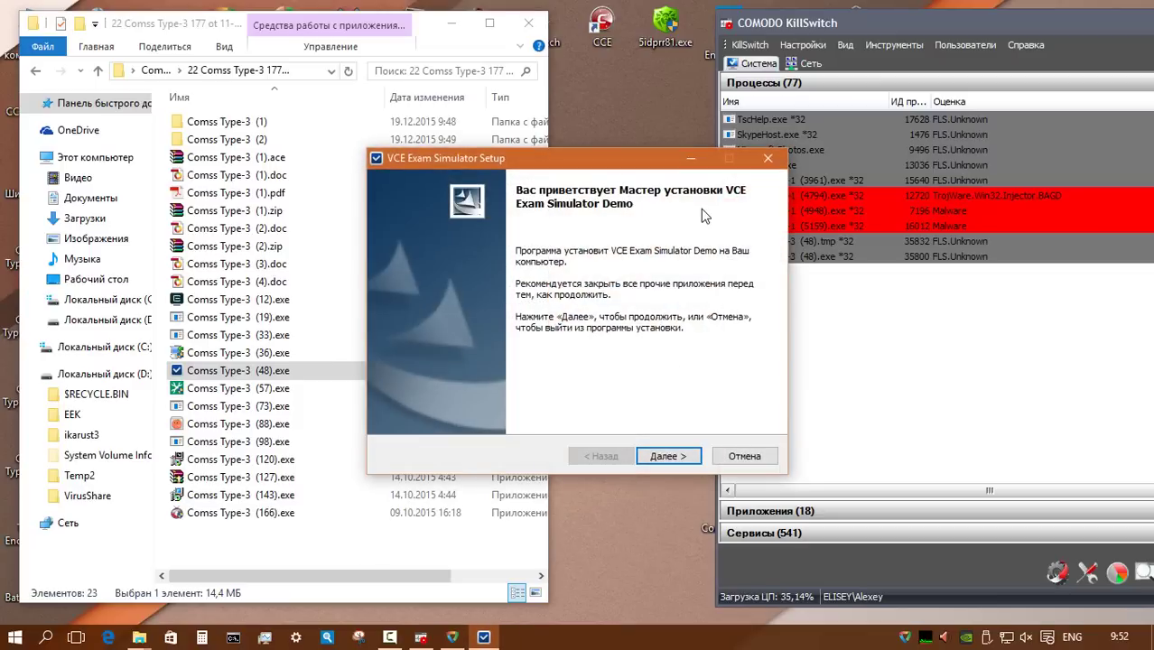
left_click(696, 457)
left_click(682, 457)
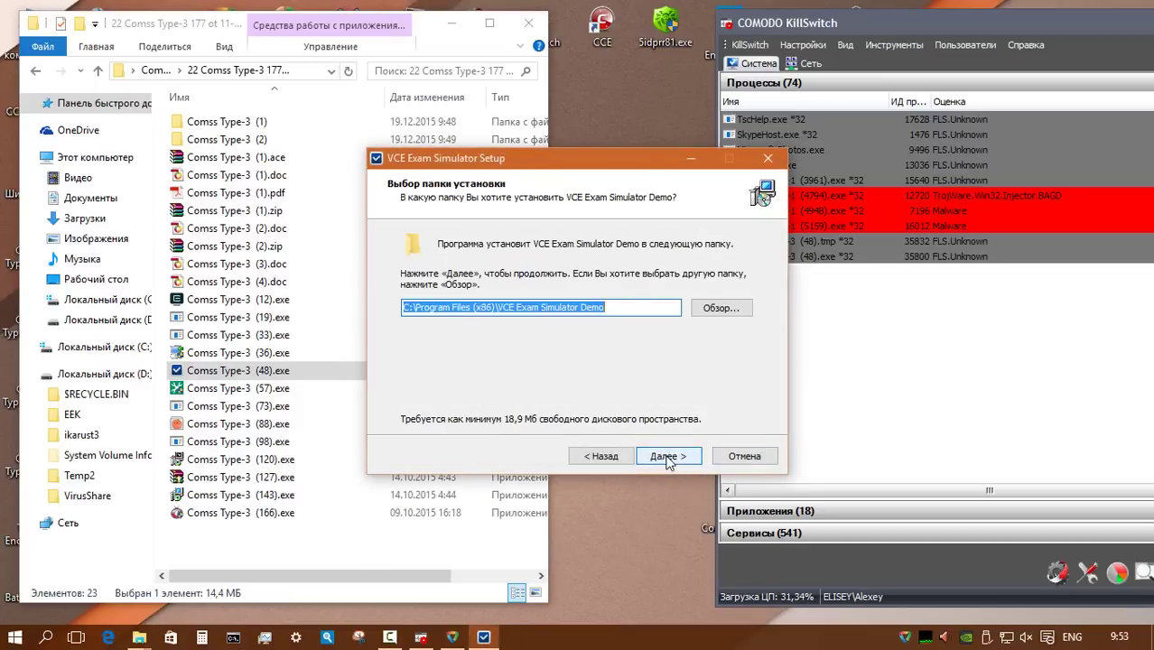
left_click(668, 457)
left_click(669, 457)
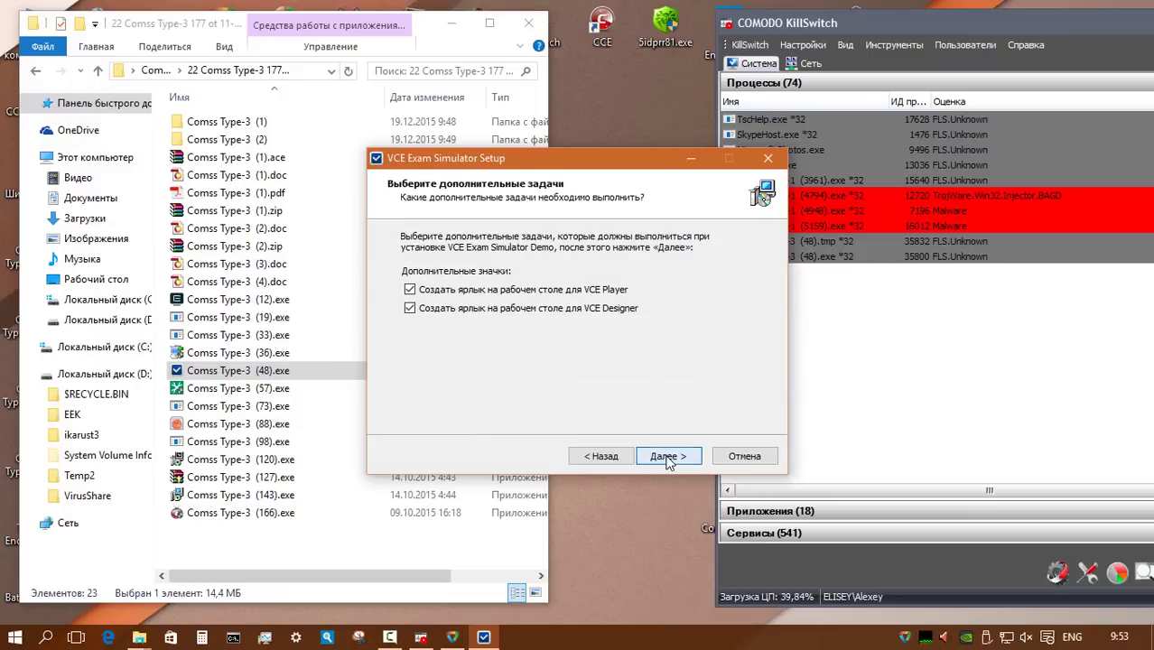
left_click(666, 457)
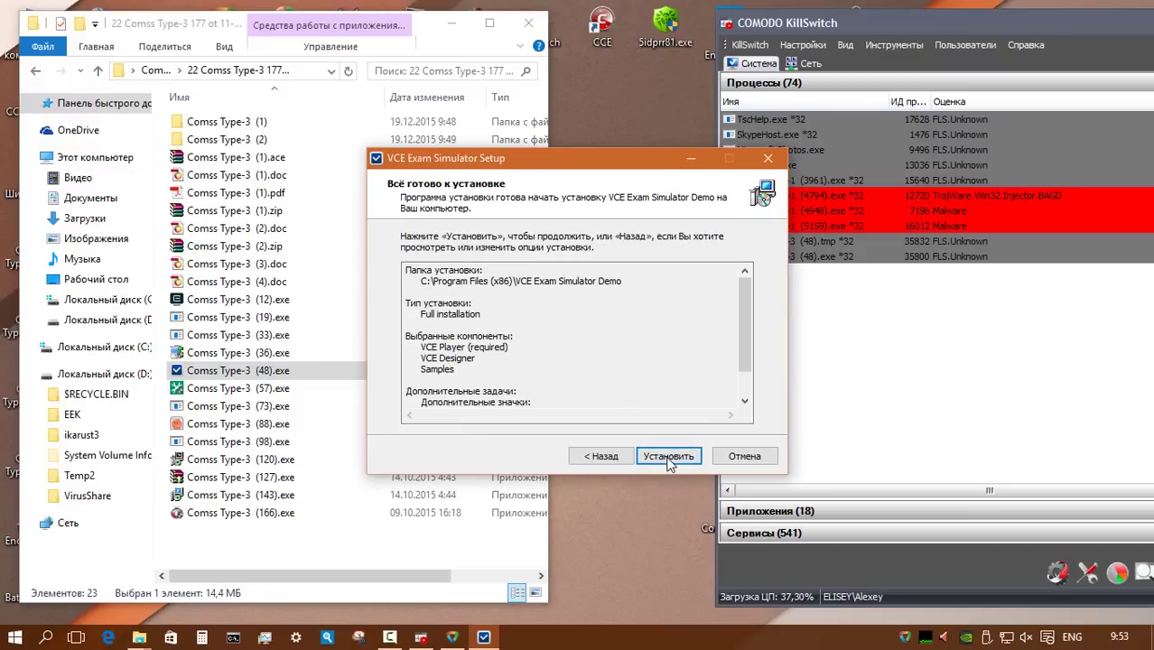
left_click(669, 457)
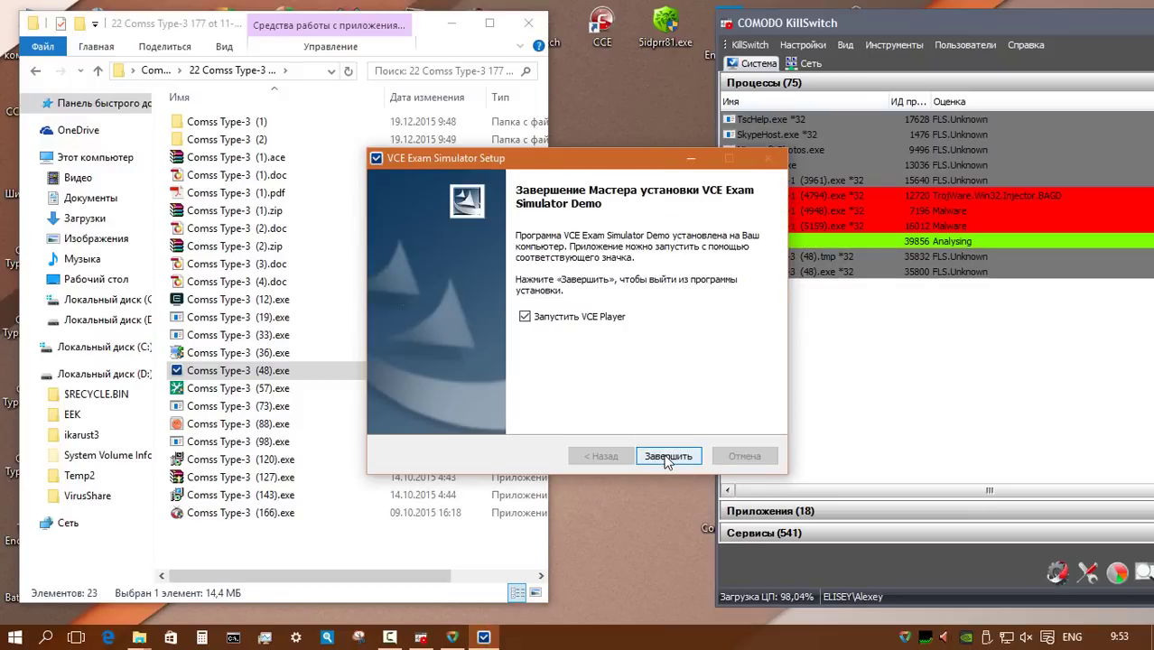
left_click(665, 456)
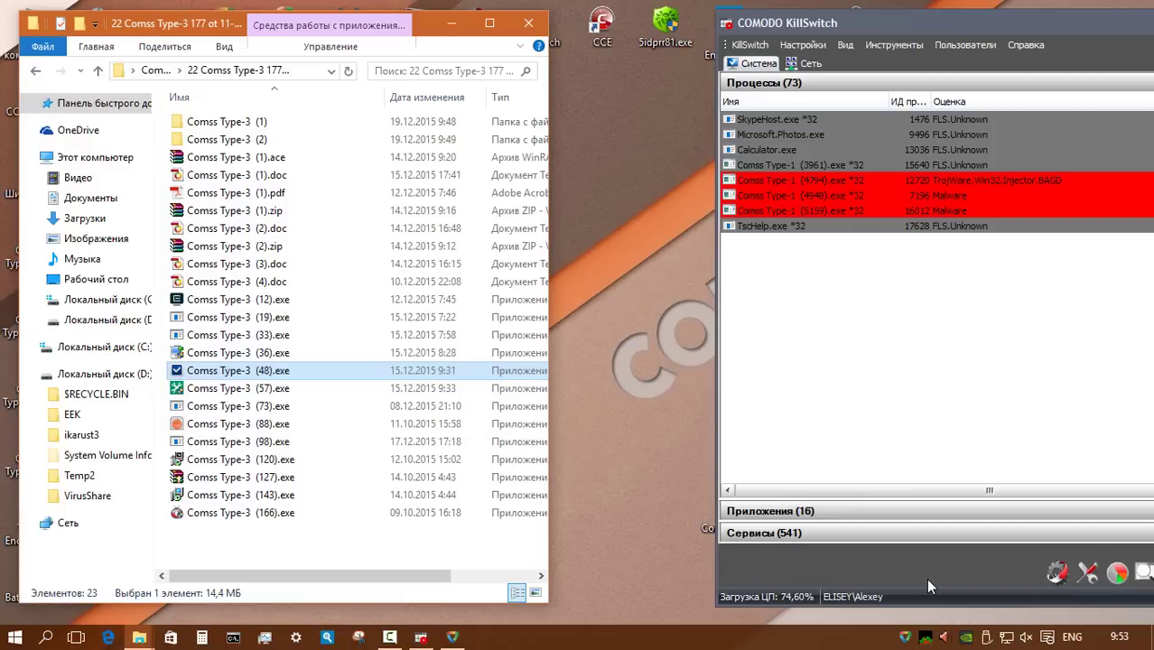
- Work through the remaining Comss Type-3 samples (57), (143) and (166), running Comss Type-3 (143).exe as administrator
left_click(277, 390)
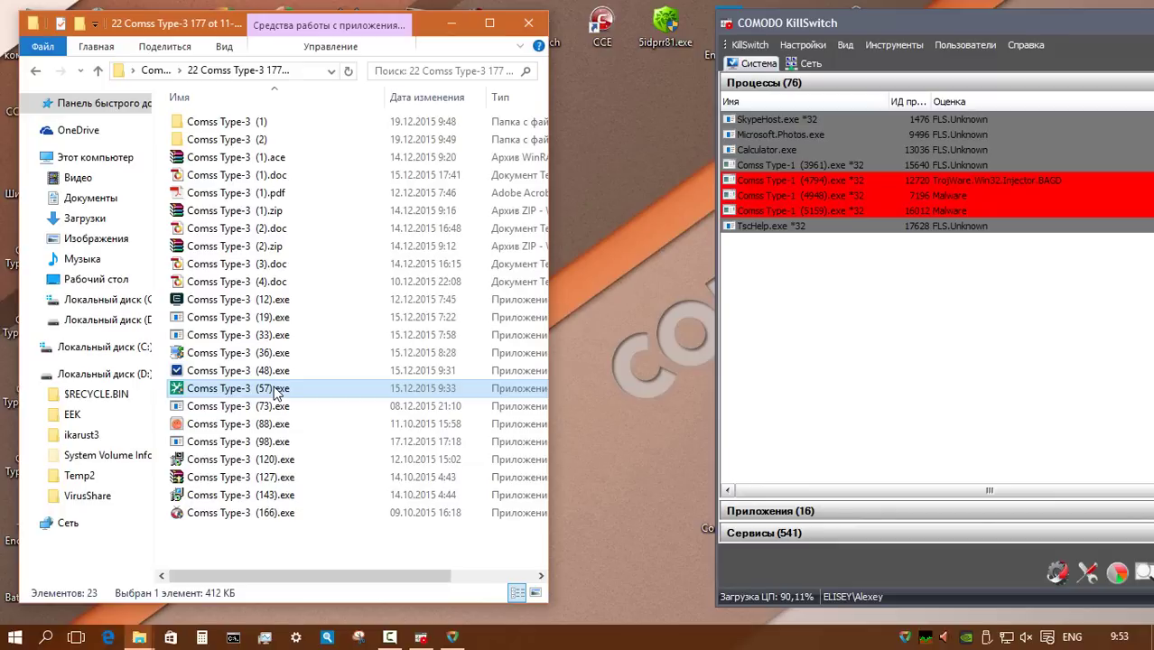
right_click(262, 497)
left_click(325, 97)
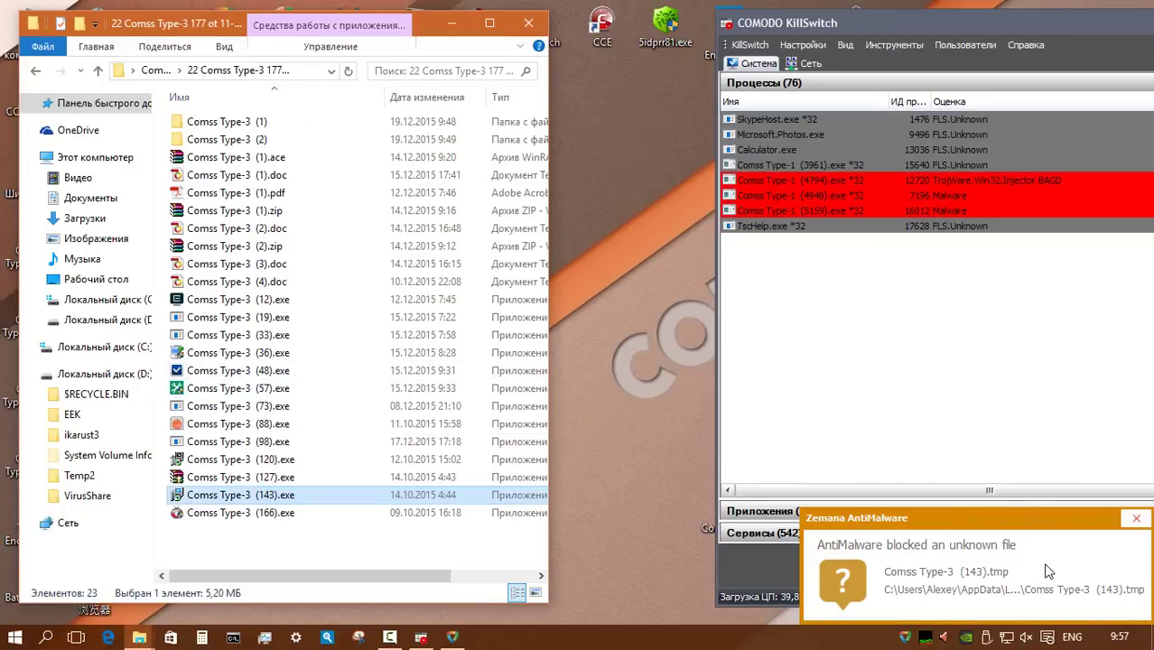
left_click(280, 516)
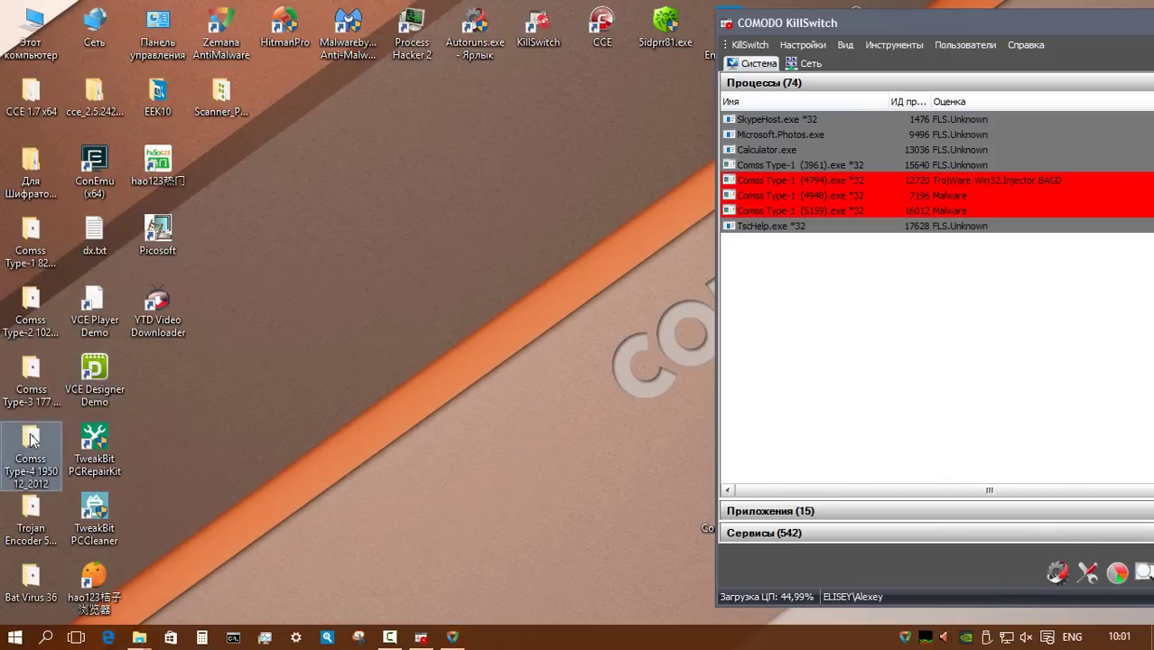
- Open the leftover 2 Comss Type-4 1950 12_2012 folder, run Comss Type-4 (1475).exe as administrator and close the message
double_click(30, 439)
double_click(233, 119)
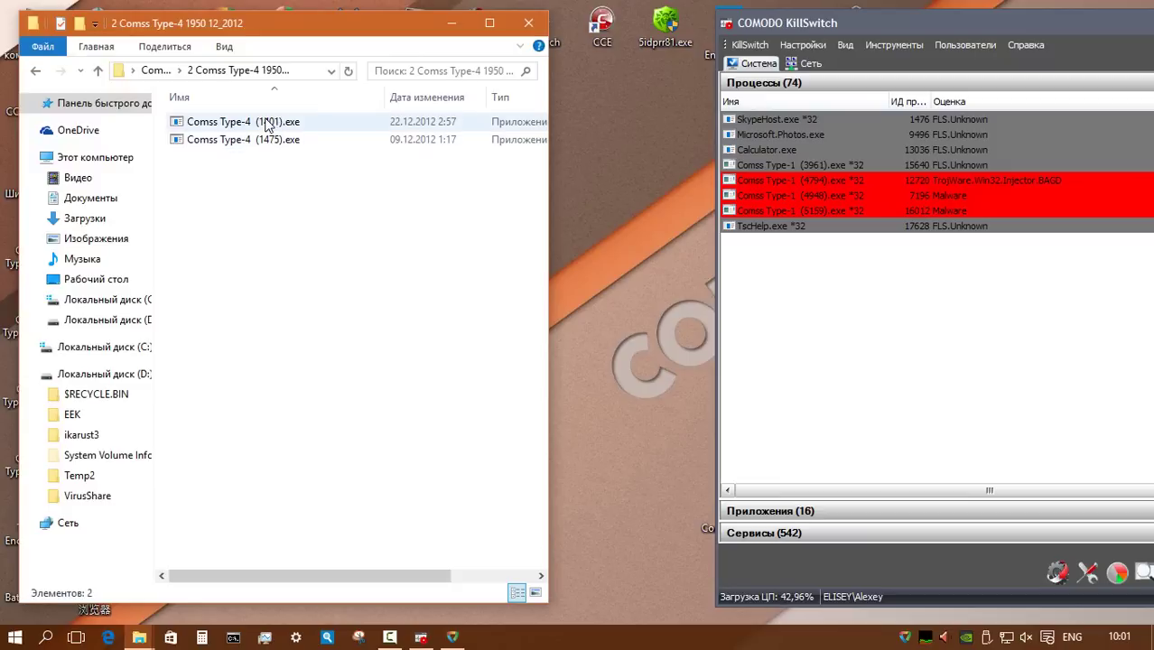
left_click(269, 126)
right_click(269, 126)
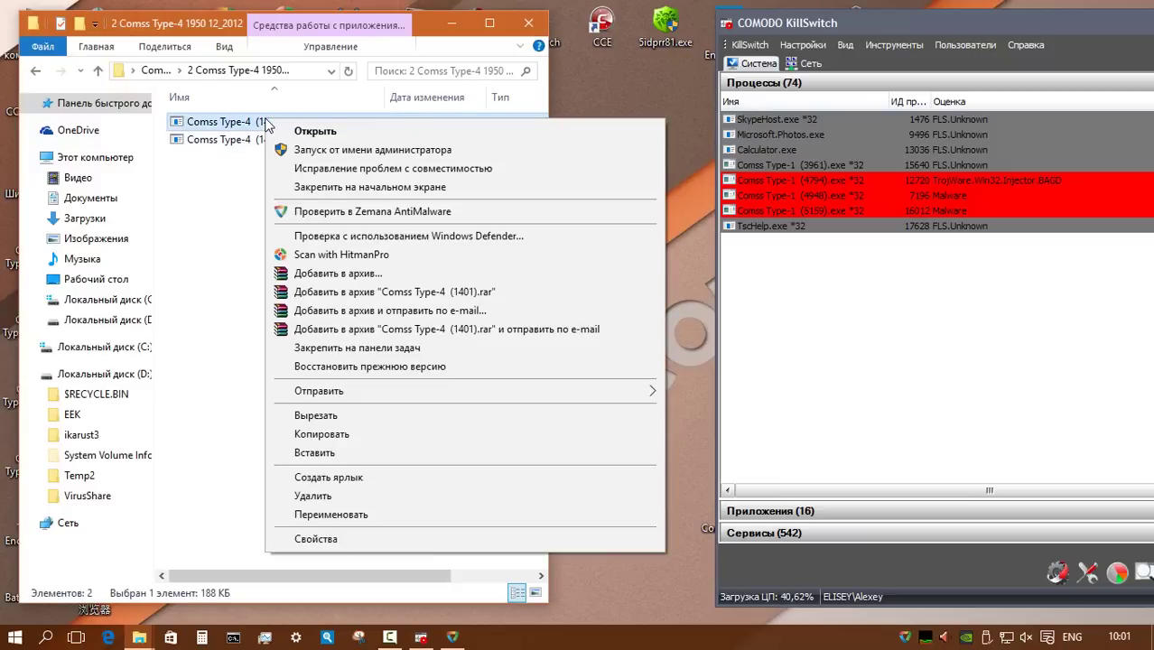
right_click(281, 140)
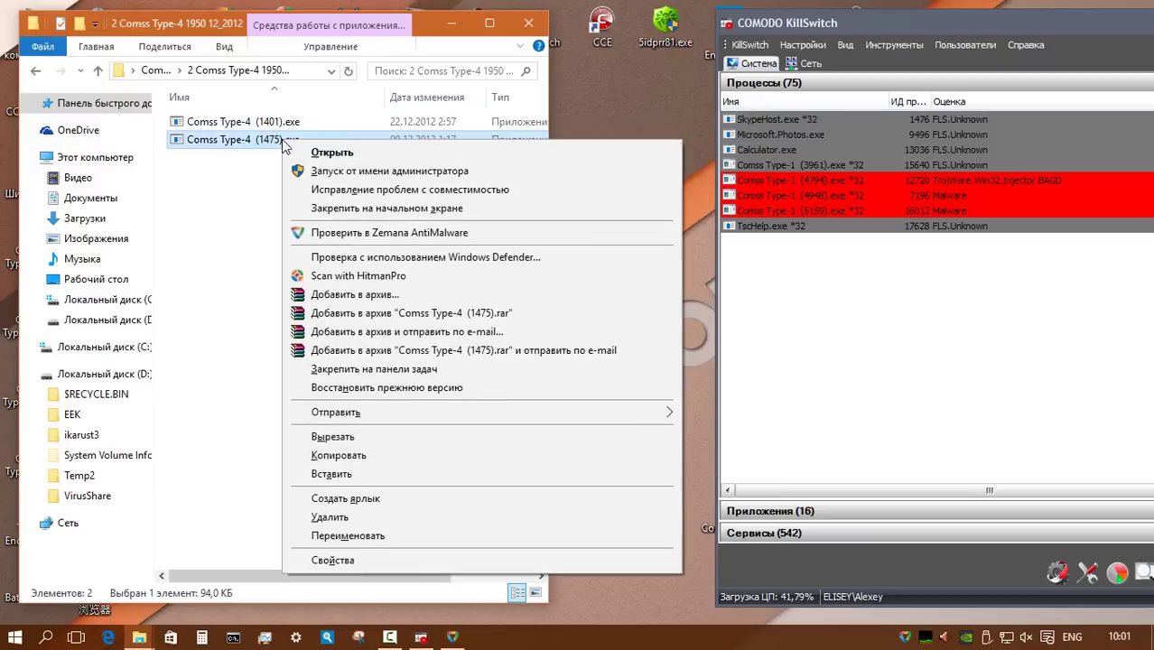
left_click(351, 174)
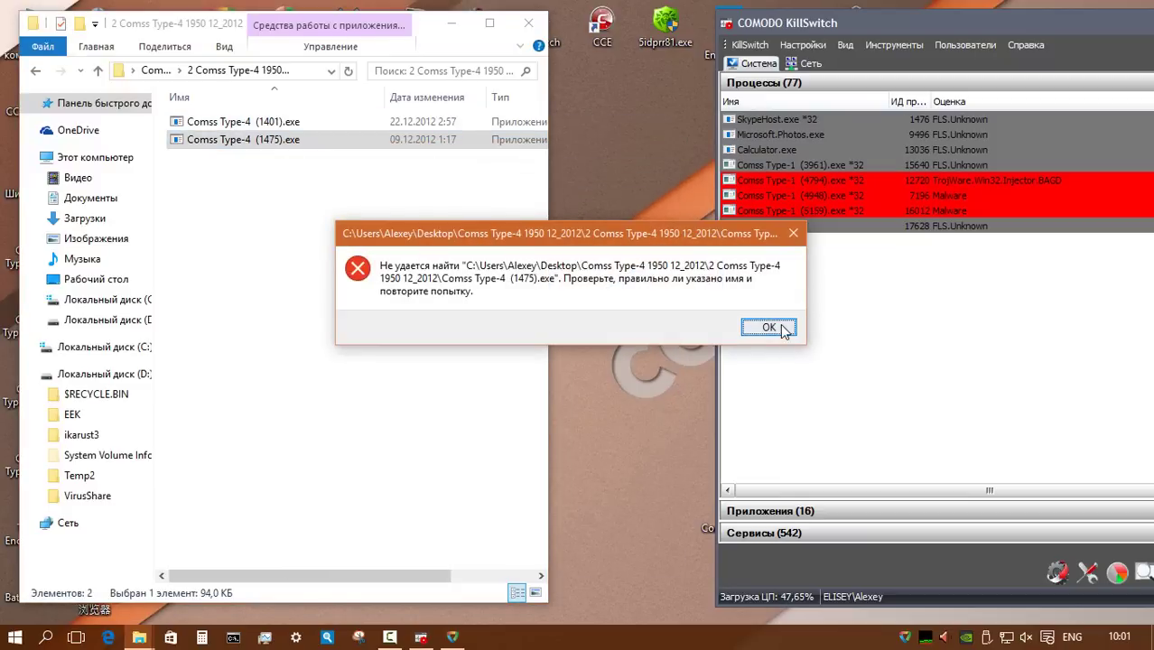
left_click(775, 330)
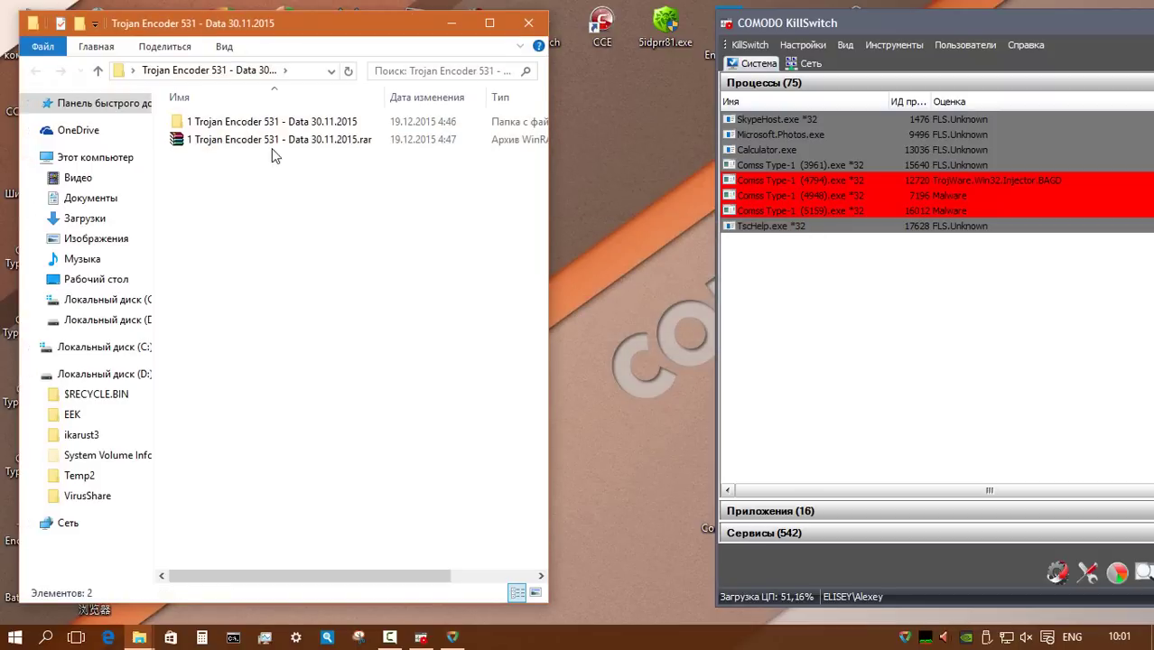
- Open the 1 Trojan Encoder 531 - Data 30.11.2015 folder, run Comss Vir Encoder (353).exe as administrator and close its e-mail dialog
double_click(275, 123)
left_click(276, 124)
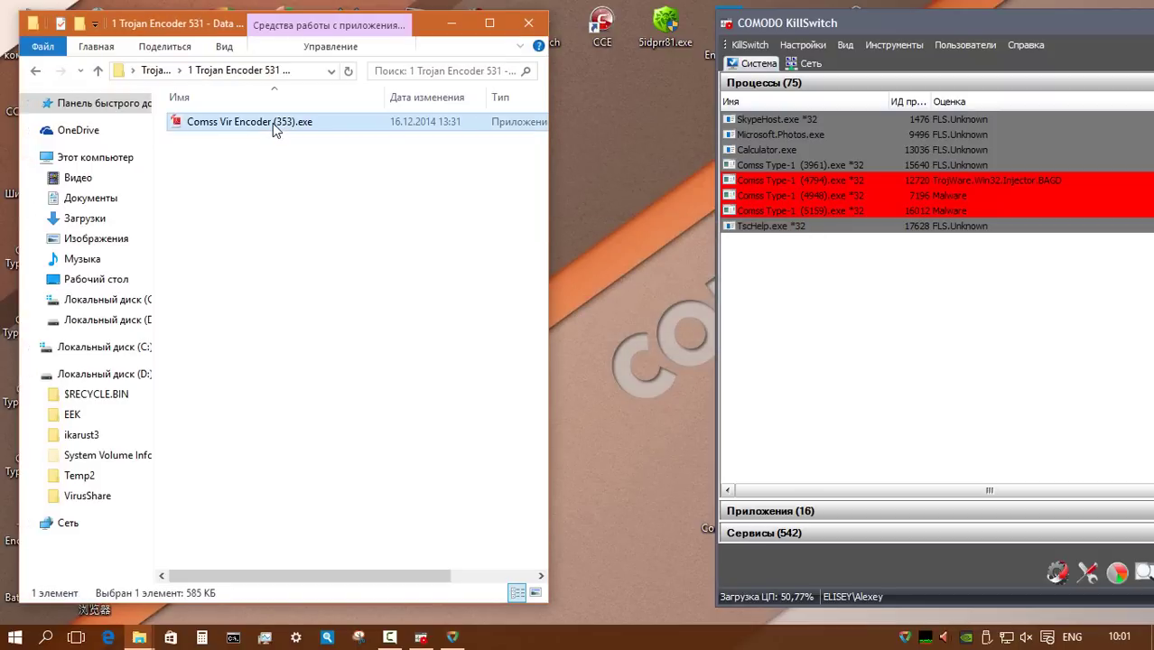
right_click(273, 125)
left_click(349, 153)
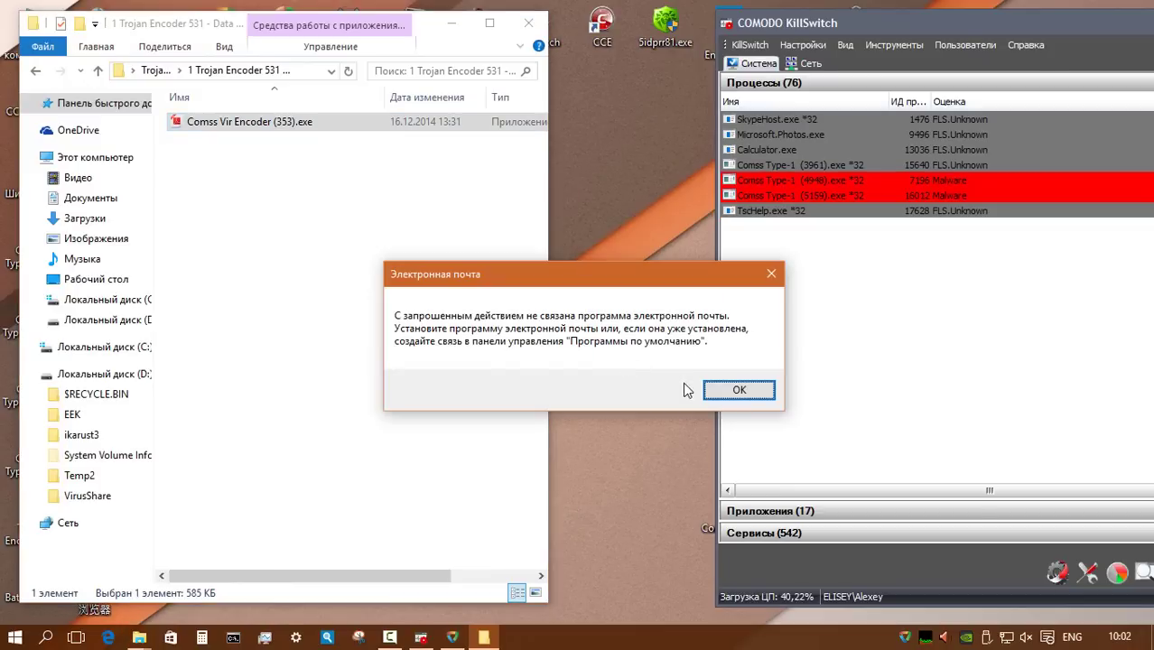
left_click(723, 395)
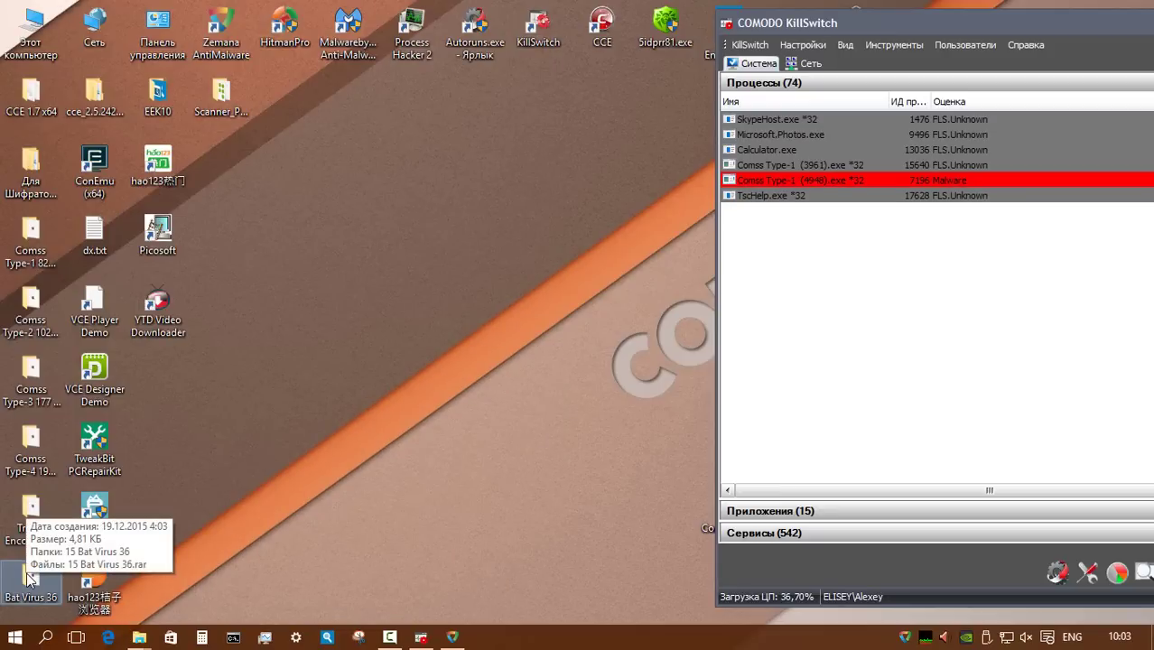
- Open the inner 15 Bat Virus 36 folder and run the batch file Убивает процесс explorer.exe.bat
double_click(30, 579)
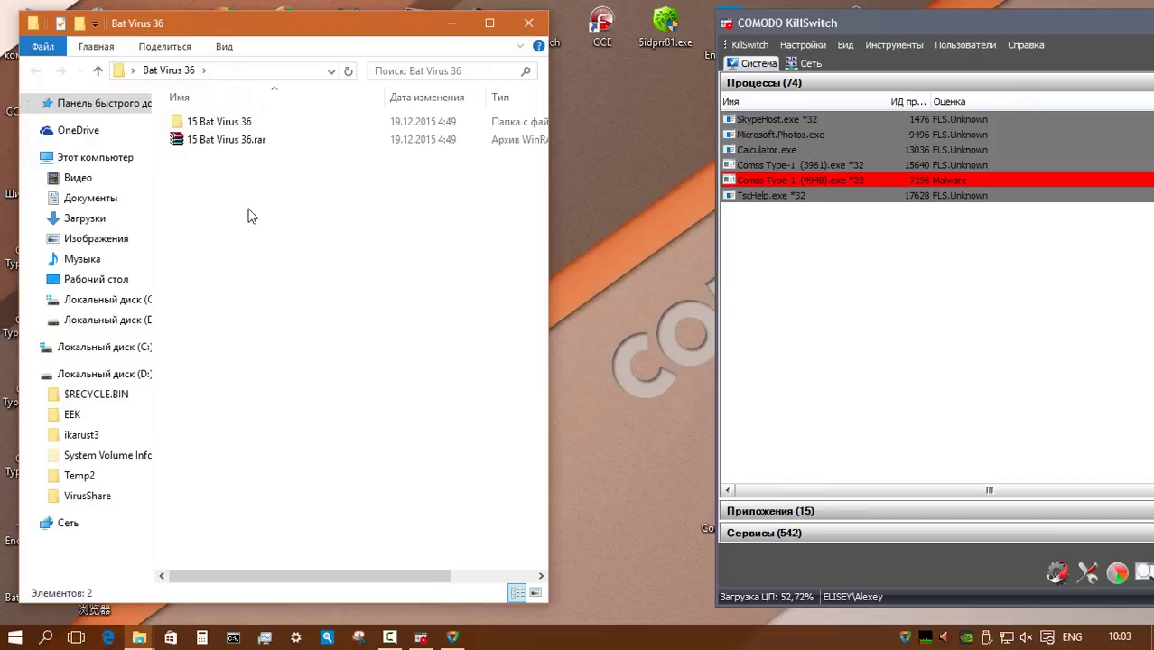
double_click(252, 123)
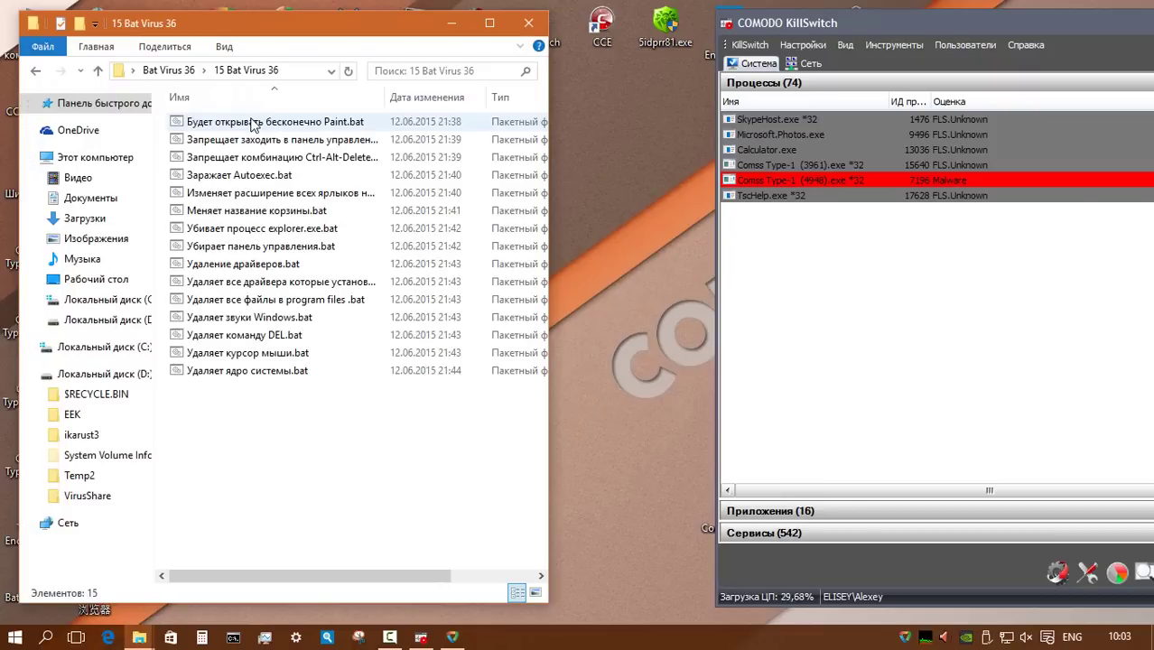
left_click(316, 230)
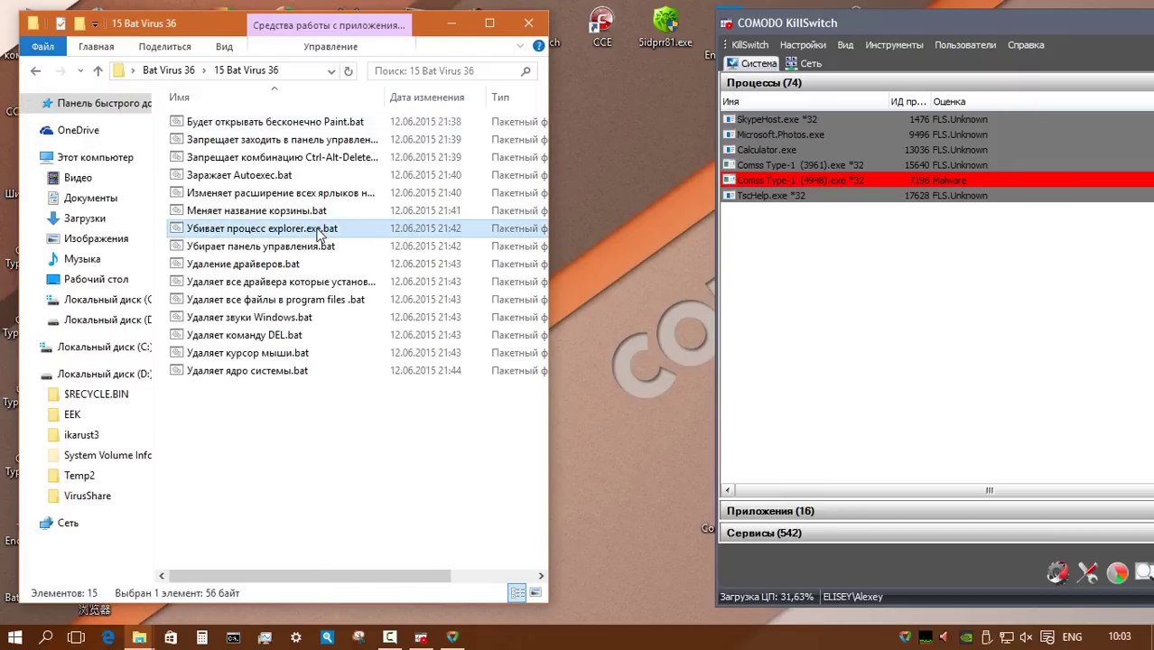
double_click(318, 230)
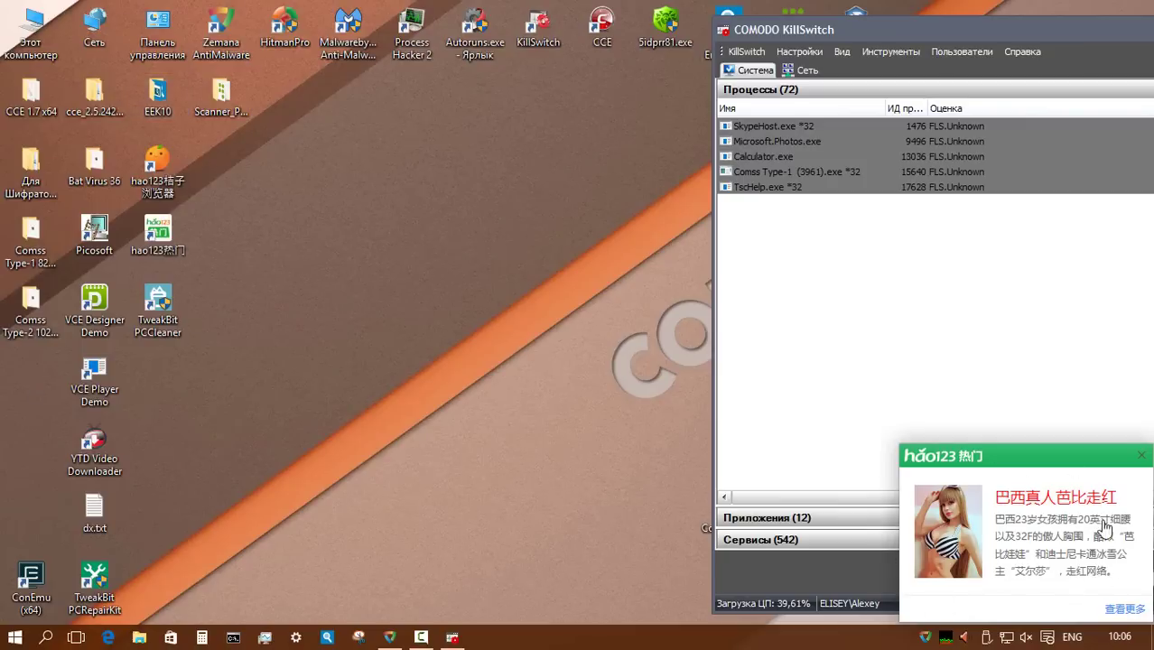
- Dismiss the hao123 pop-up and try to delete Comss Type-1 (3961).exe from the leftover 22 Comss Type-1 folder
left_click(1144, 461)
double_click(226, 121)
left_click(224, 123)
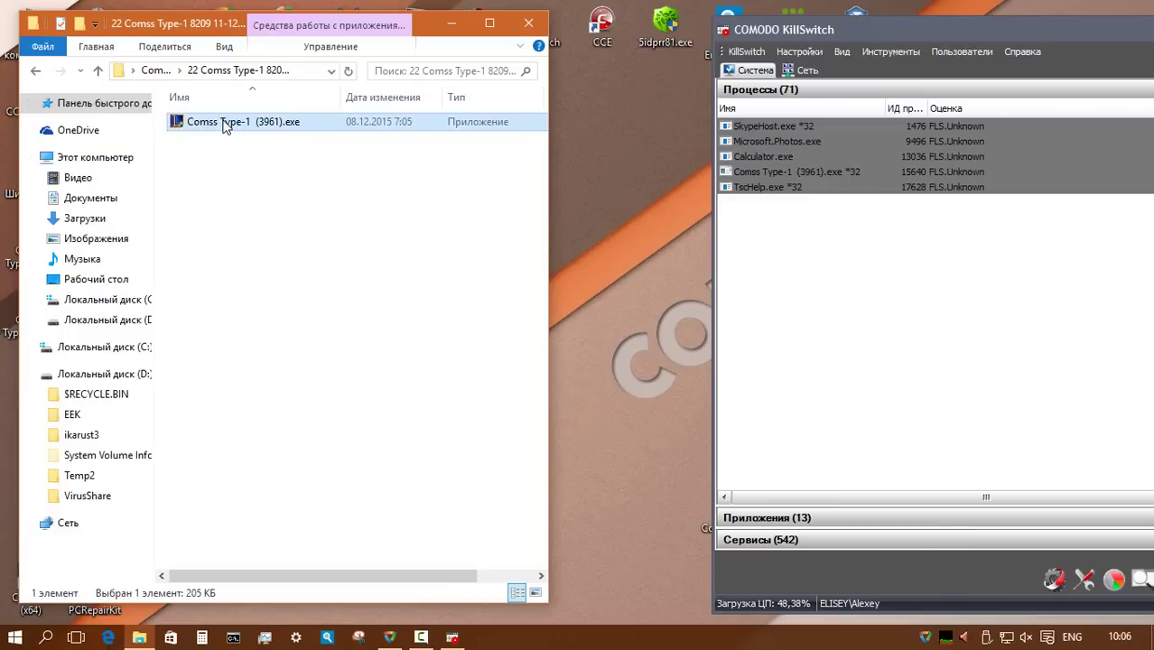
key("Delete")
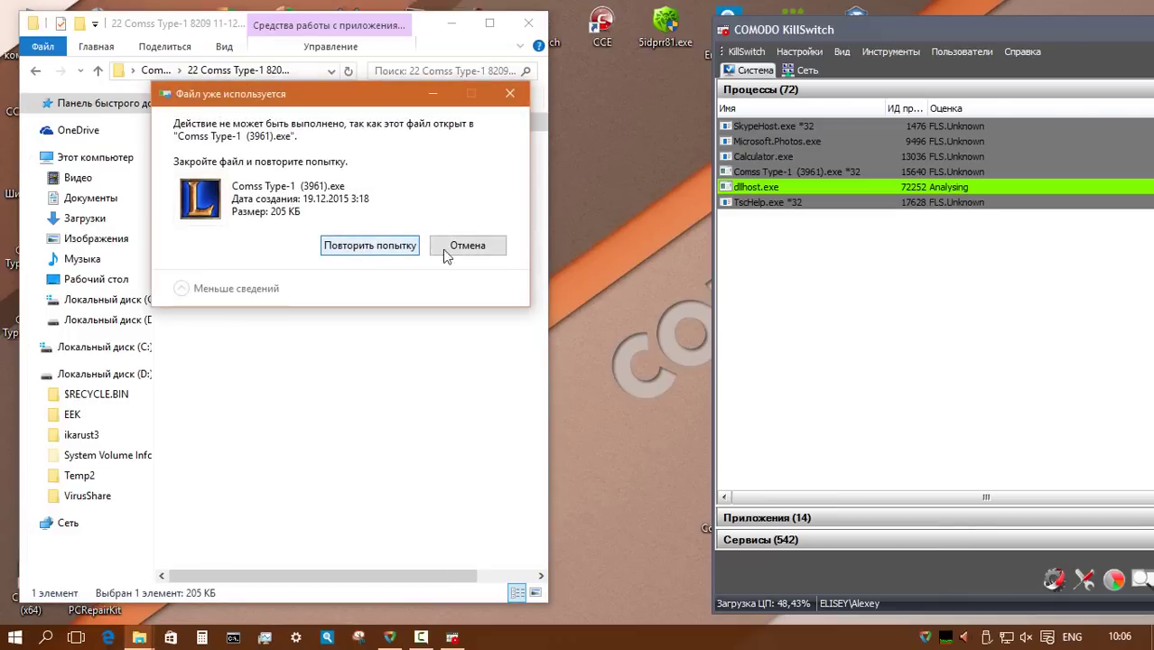
left_click(461, 245)
left_click(528, 23)
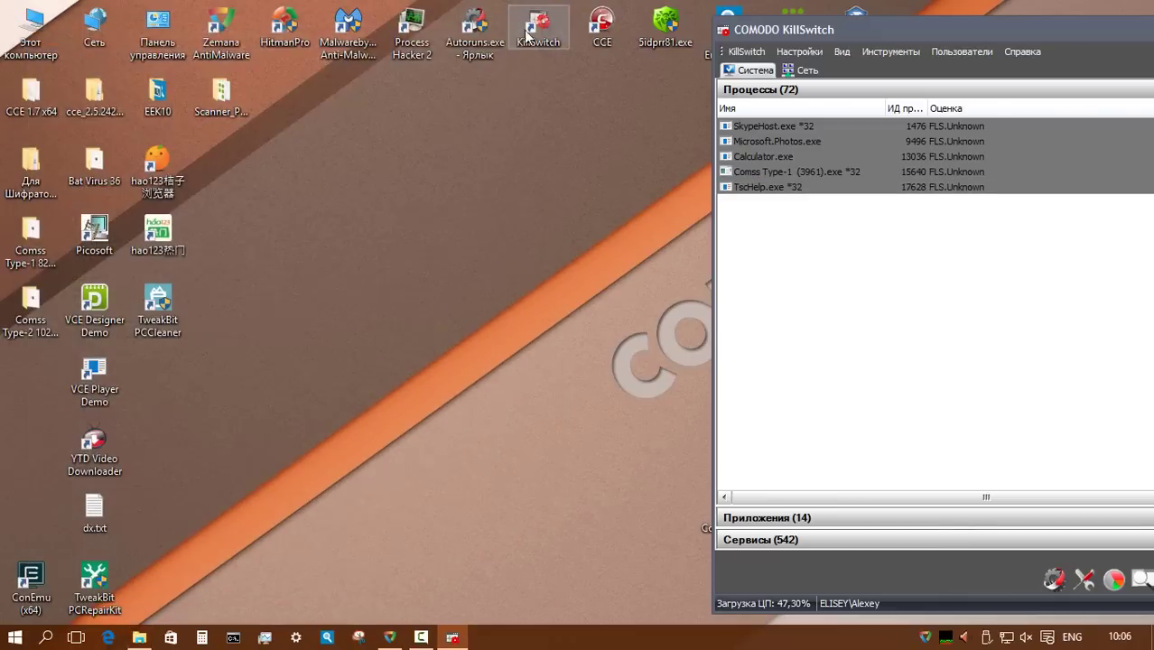
- Open the 807 Comss Type-2 10224 12_2015 folder, run Comss Type-2 (927).exe as administrator and complete its Netcut installer, accepting the Амиго browser offer
double_click(48, 325)
double_click(232, 118)
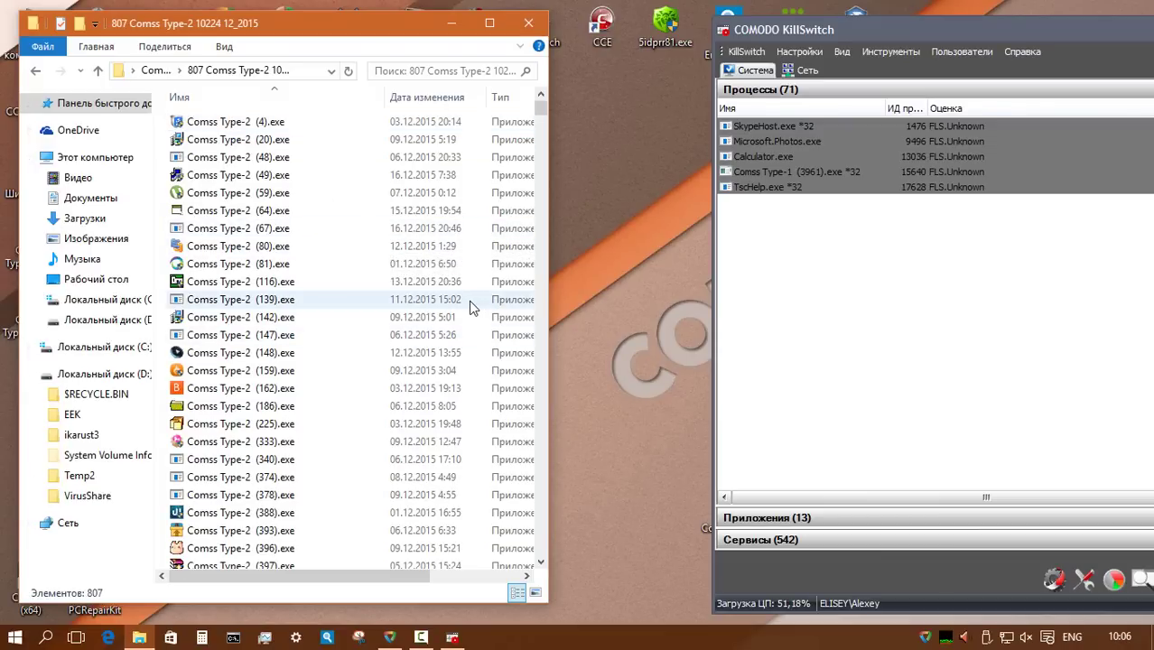
scroll(477, 356, "down", 13)
right_click(280, 381)
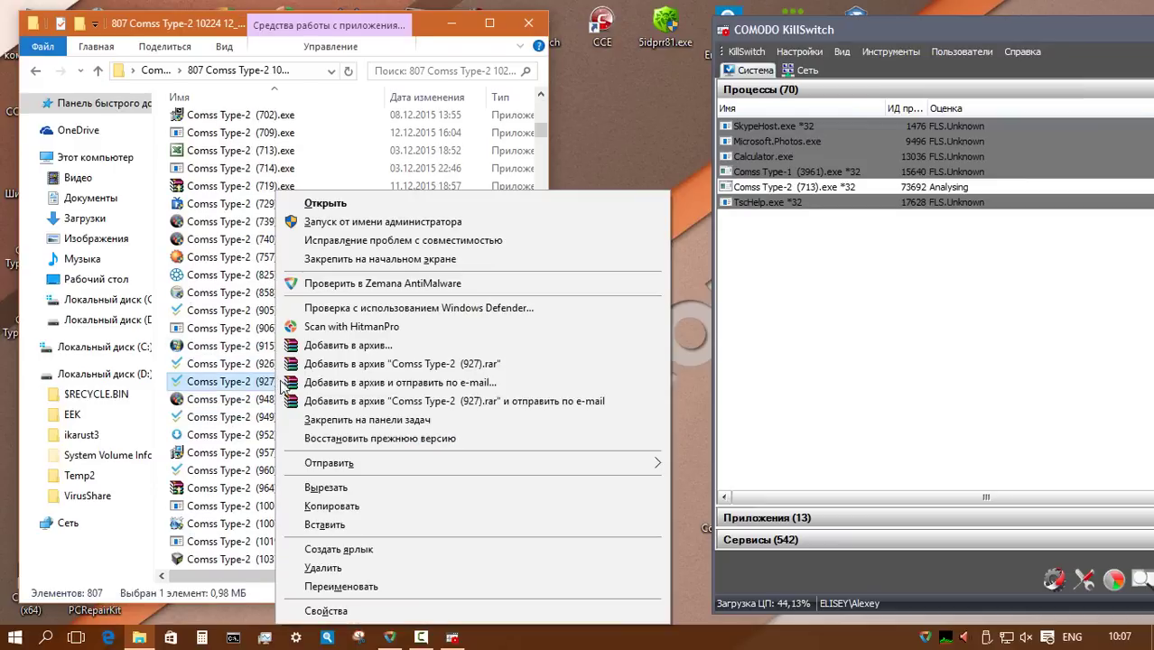
left_click(379, 223)
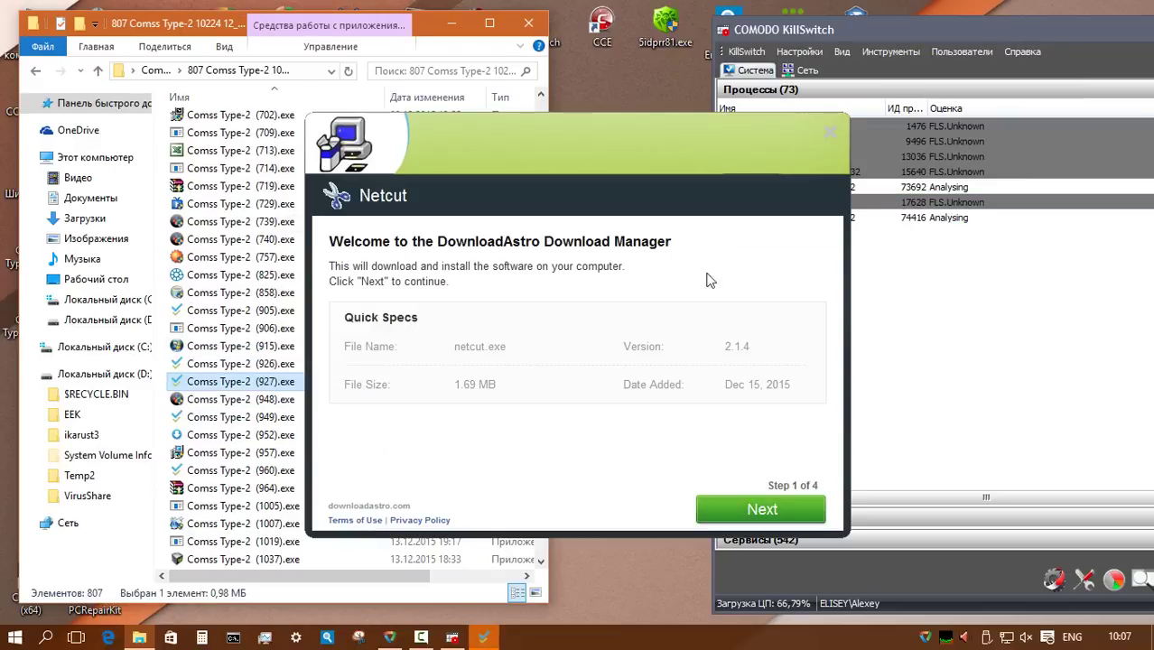
left_click(764, 517)
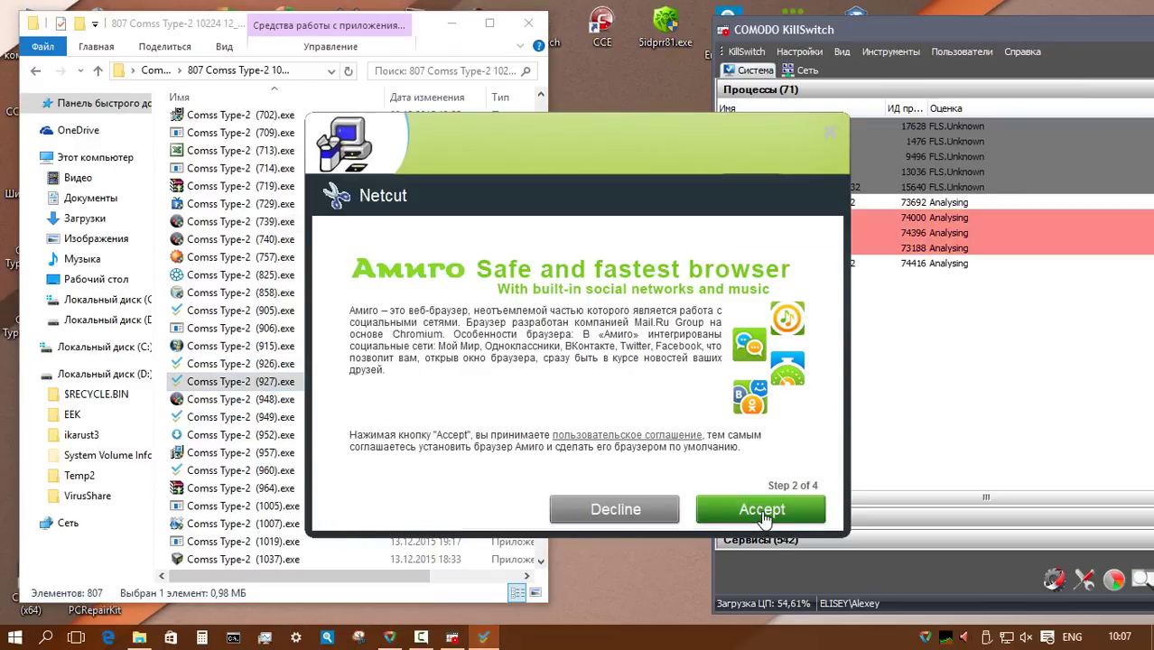
left_click(764, 511)
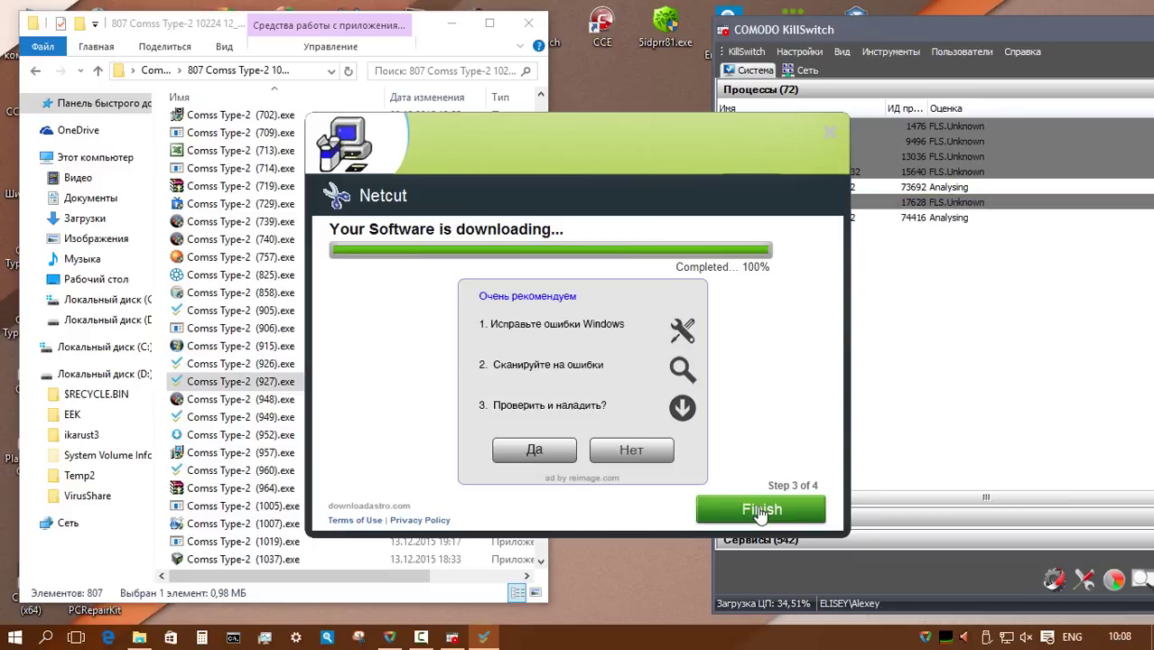
left_click(761, 511)
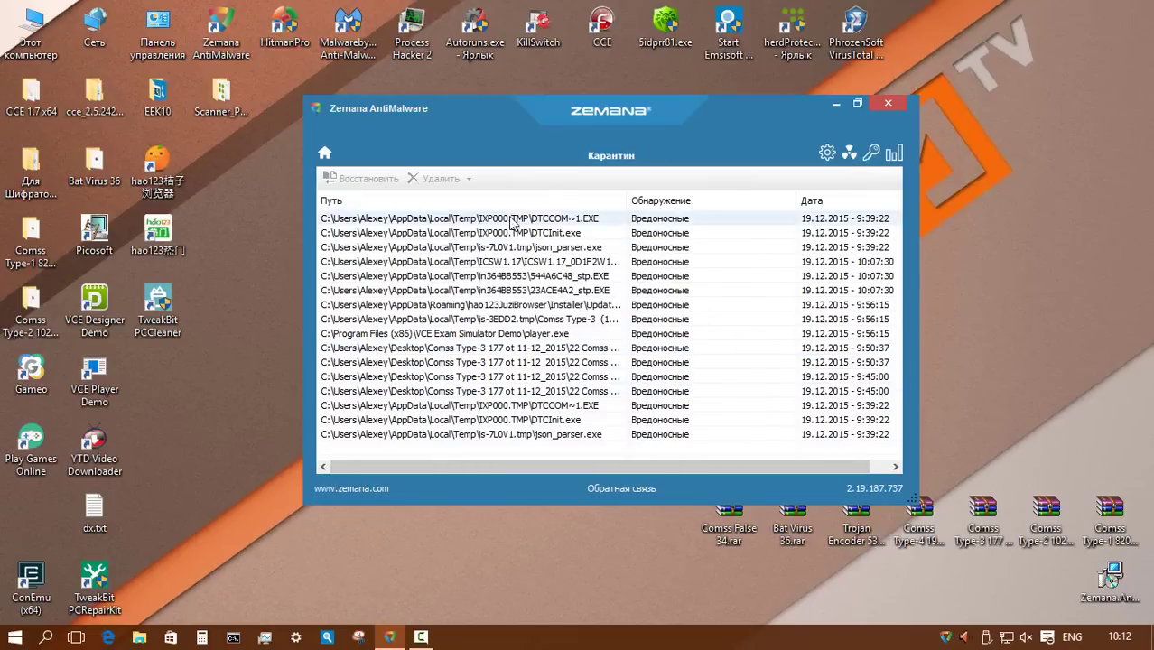
- Leave the Zemana AntiMalware quarantine and start a deep scan (Глубокая проверка) of the system
left_click(325, 153)
left_click(870, 421)
left_click(837, 448)
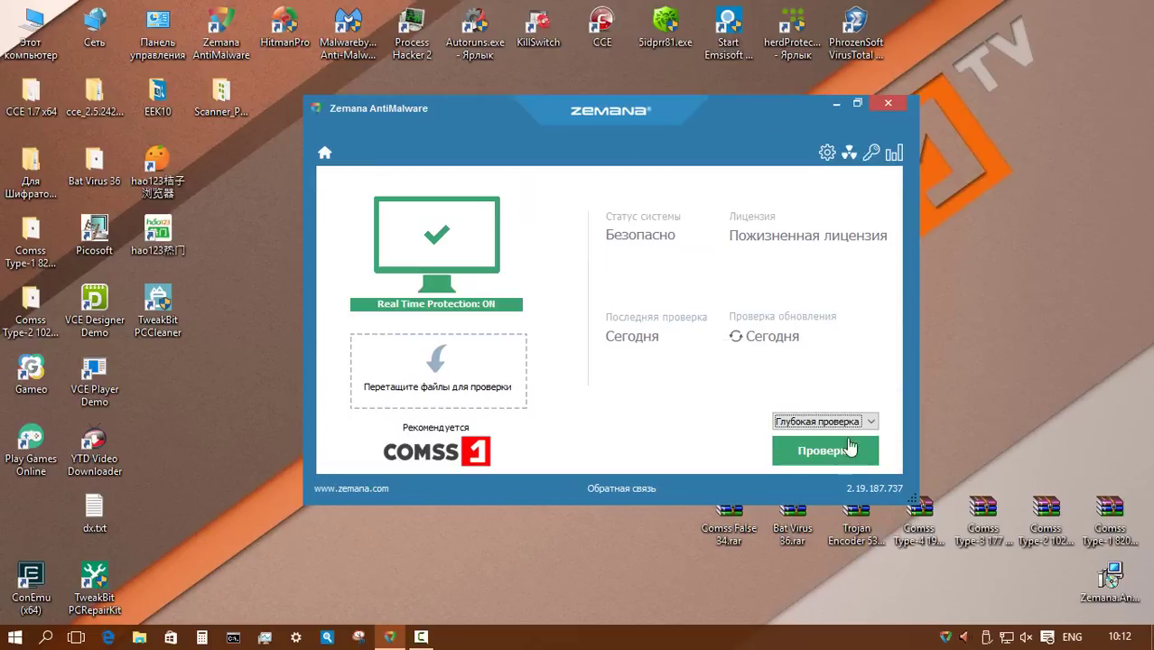
left_click(798, 451)
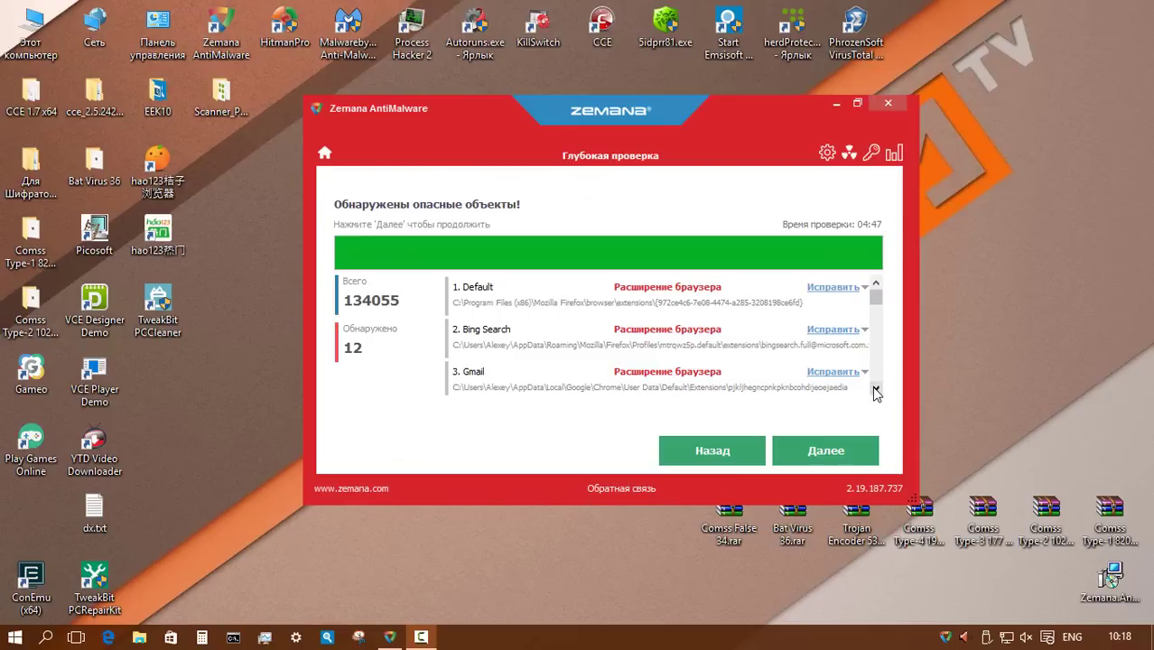
- Review the deep scan's list of detected objects and apply the suggested repair and quarantine actions
scroll(876, 343, "down", 3)
scroll(878, 298, "up", 3)
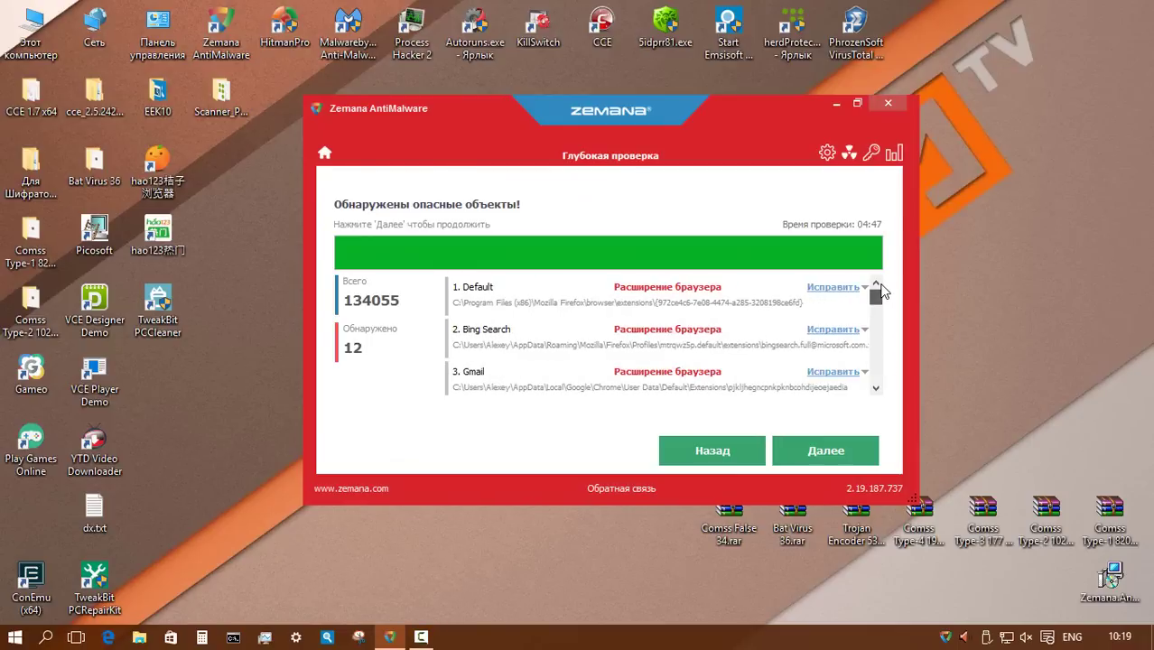
scroll(876, 305, "down", 4)
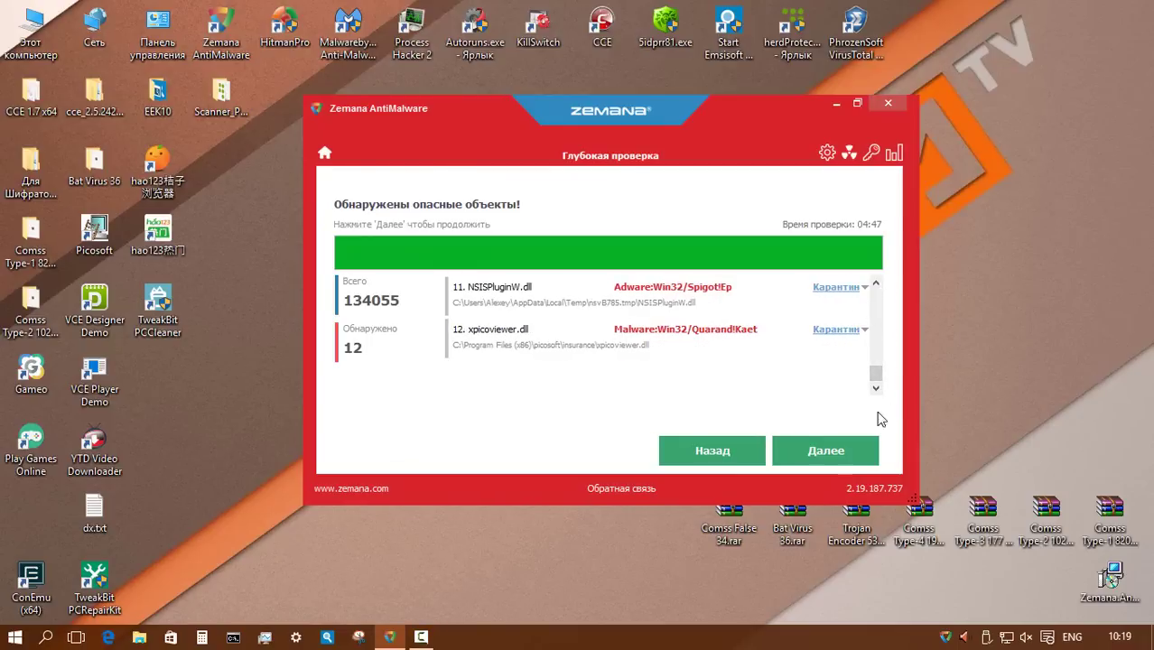
left_click(822, 453)
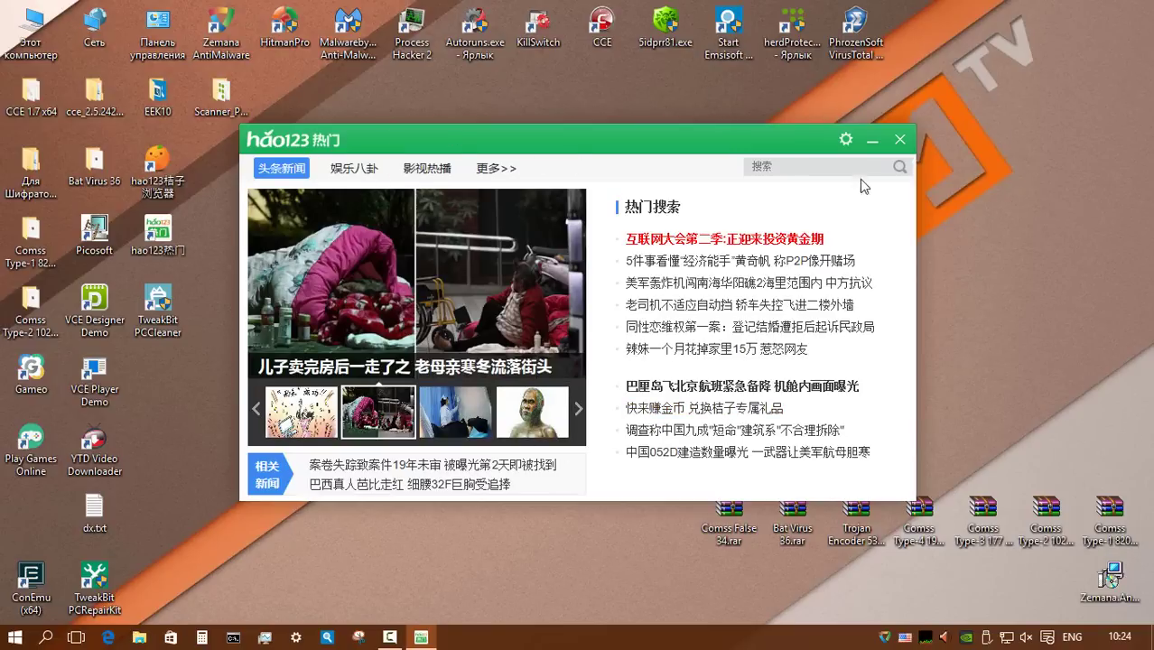
- Close the hao123 news window and check the Архивы and Видео folders inside Для Шифраторов for encrypted files
left_click(900, 140)
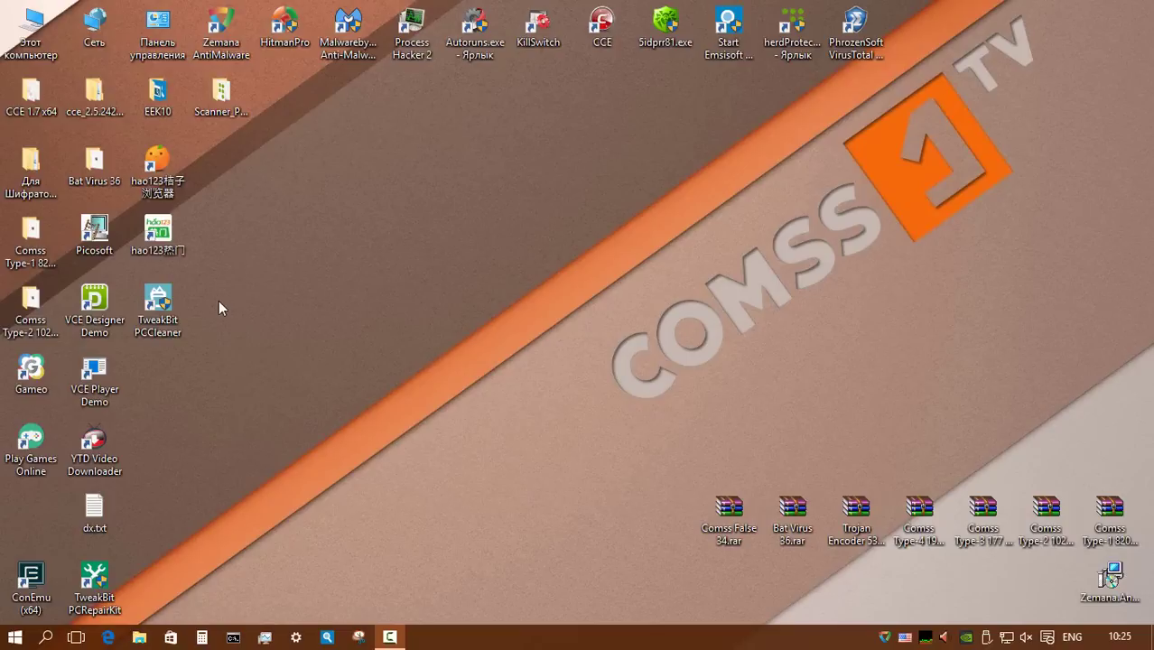
double_click(31, 164)
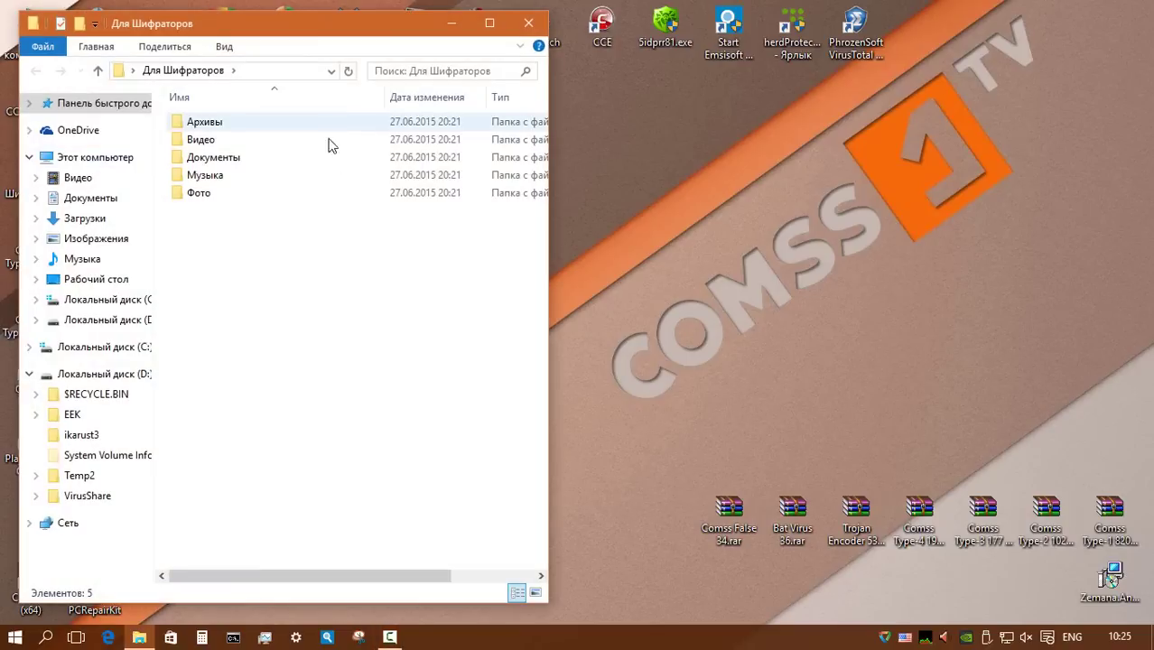
double_click(217, 123)
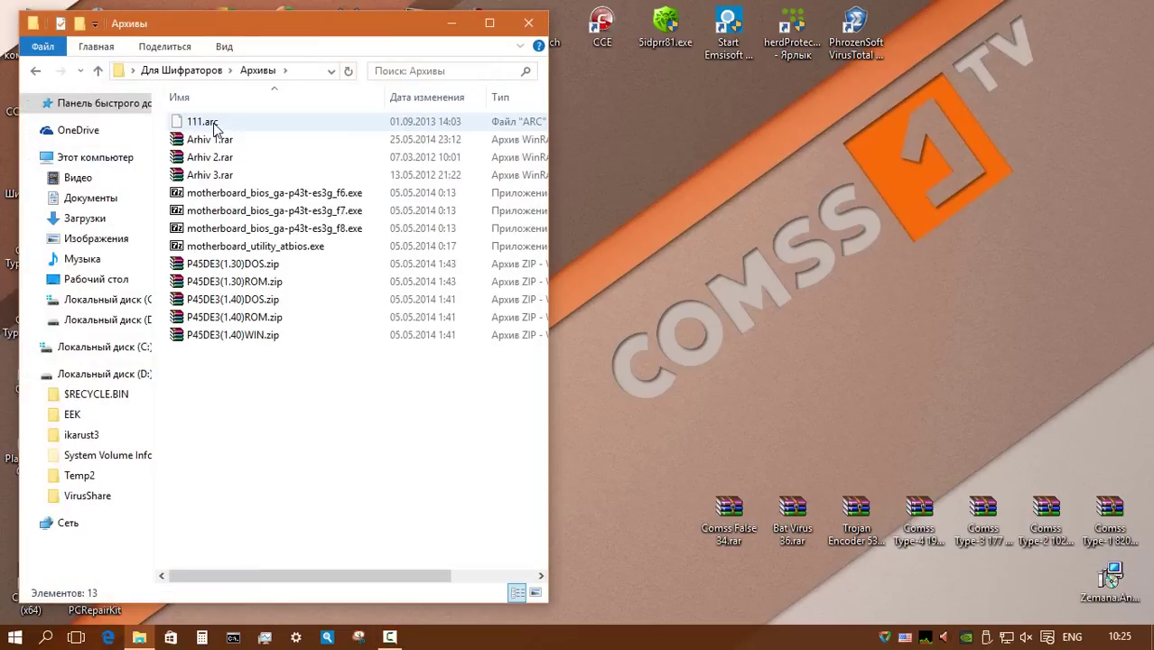
double_click(242, 282)
left_click(99, 72)
left_click(98, 73)
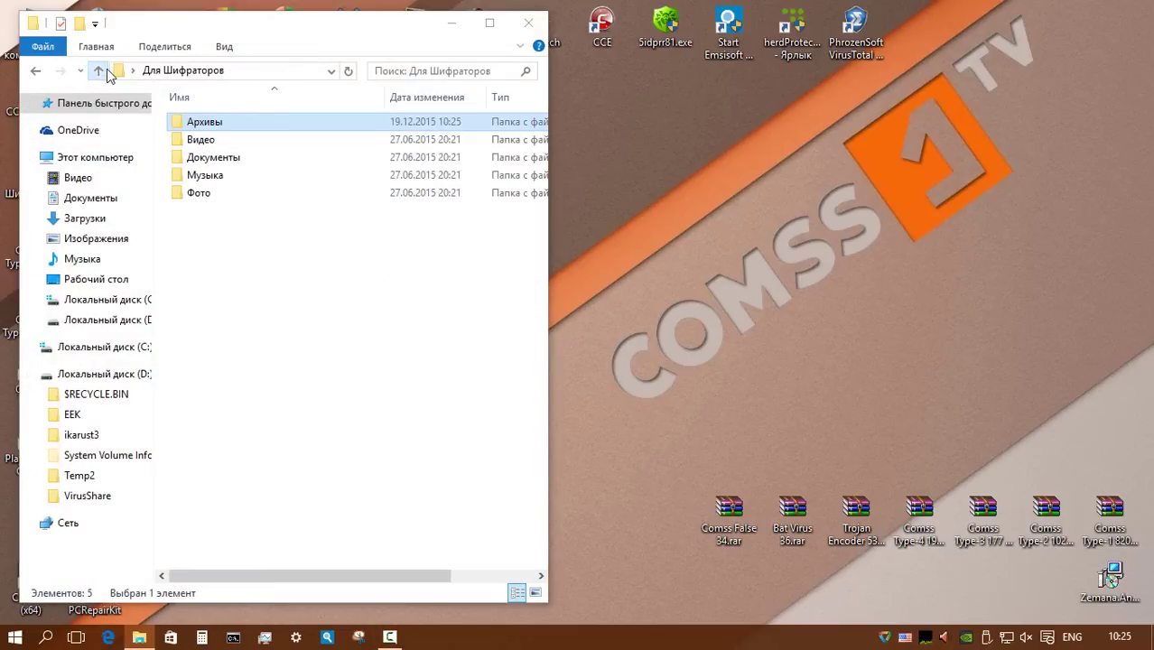
double_click(236, 138)
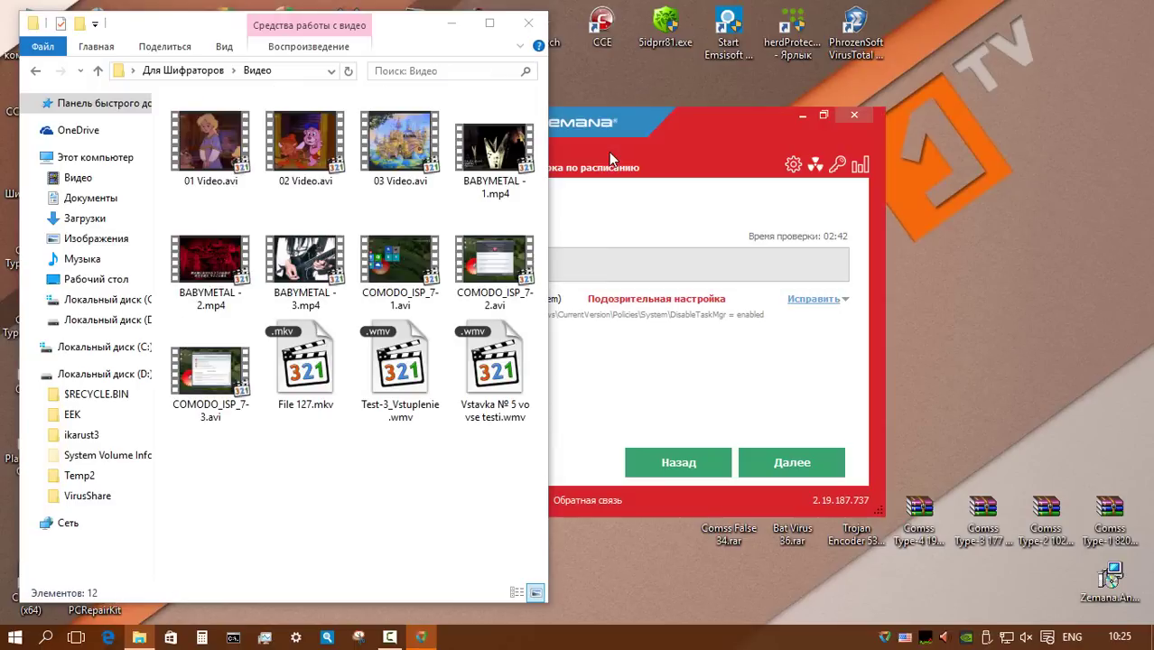
- Repair the Task Manager Disabled finding from Zemana's scheduled scan, and start another deep scan (Глубокая проверка)
left_click(608, 152)
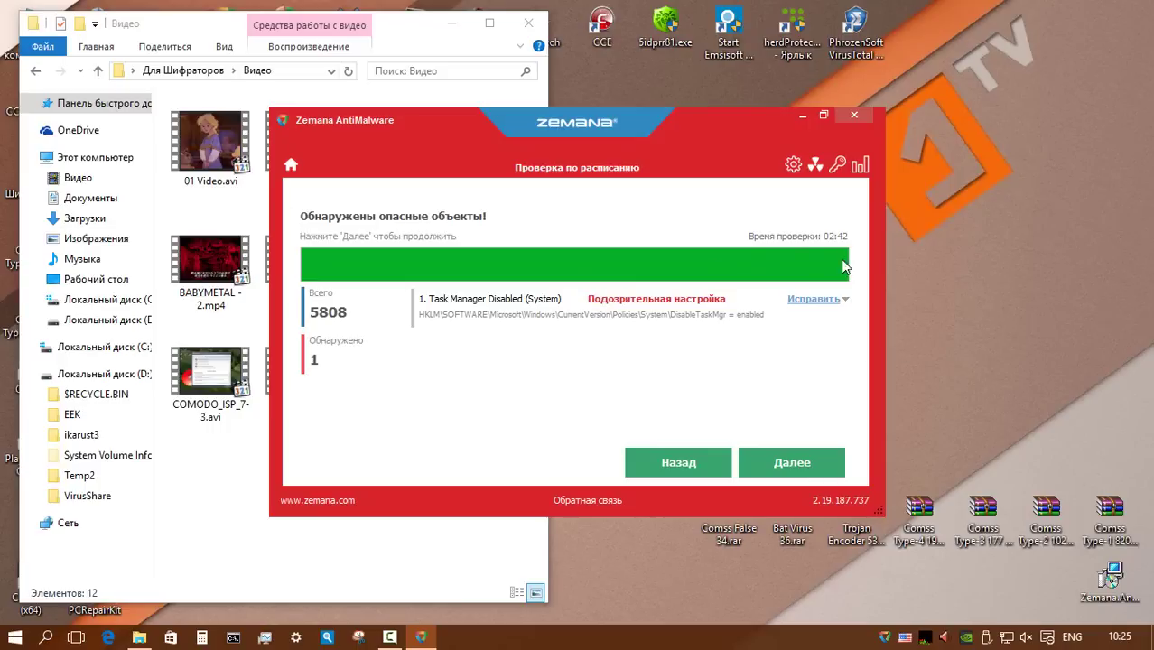
left_click(741, 468)
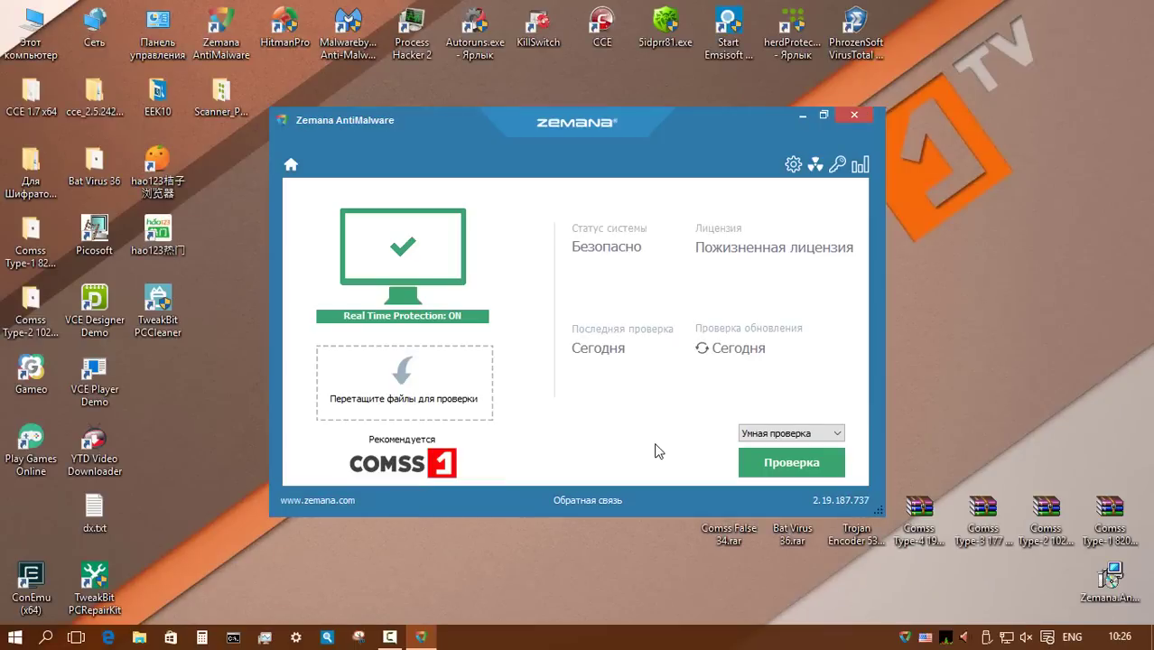
left_click(791, 434)
left_click(782, 460)
left_click(791, 462)
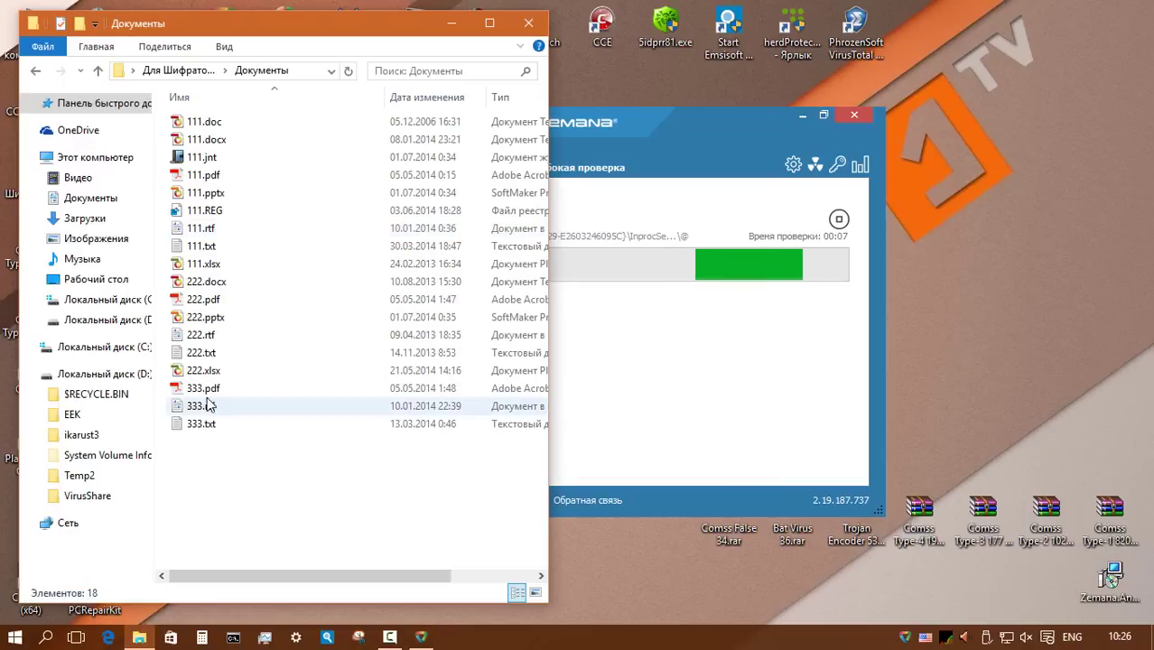
- Check that 222.txt, the first Babymetal MP3 and the JPG pictures in Для Шифраторов still open, closing each window
left_click(207, 354)
double_click(207, 354)
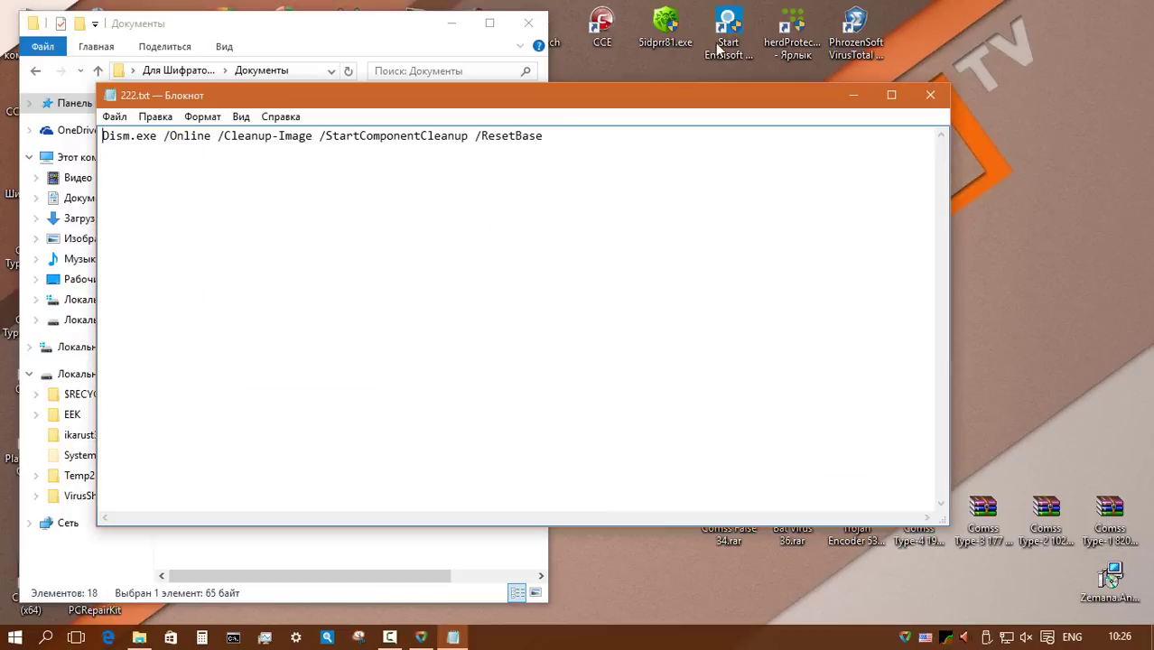
left_click(931, 95)
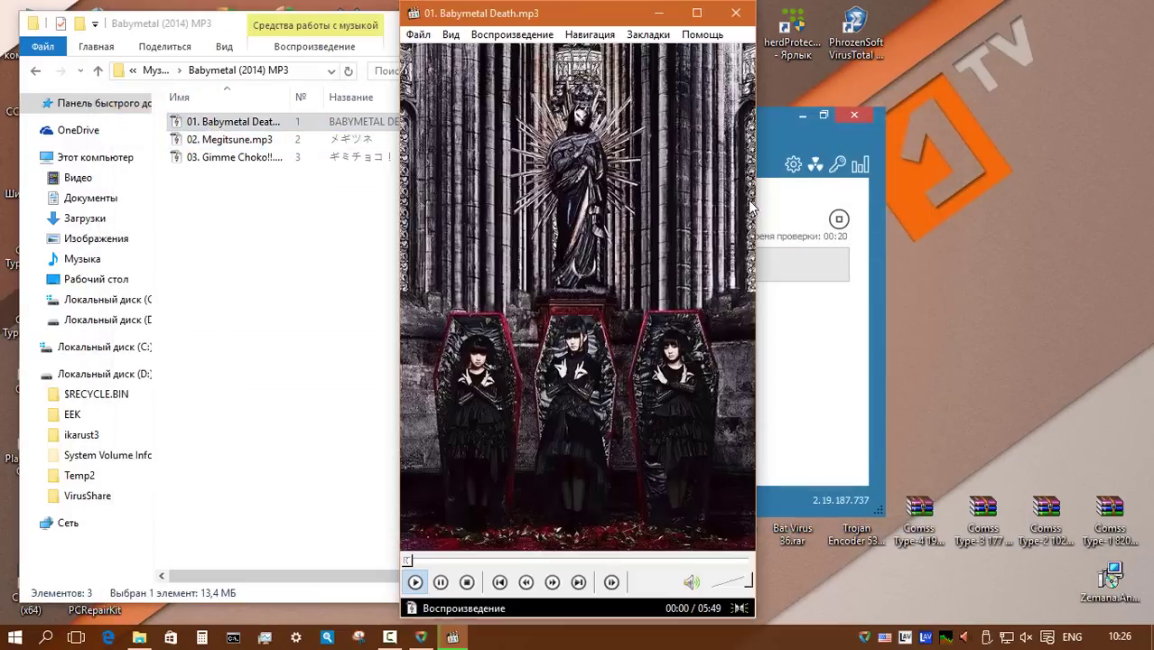
left_click(737, 20)
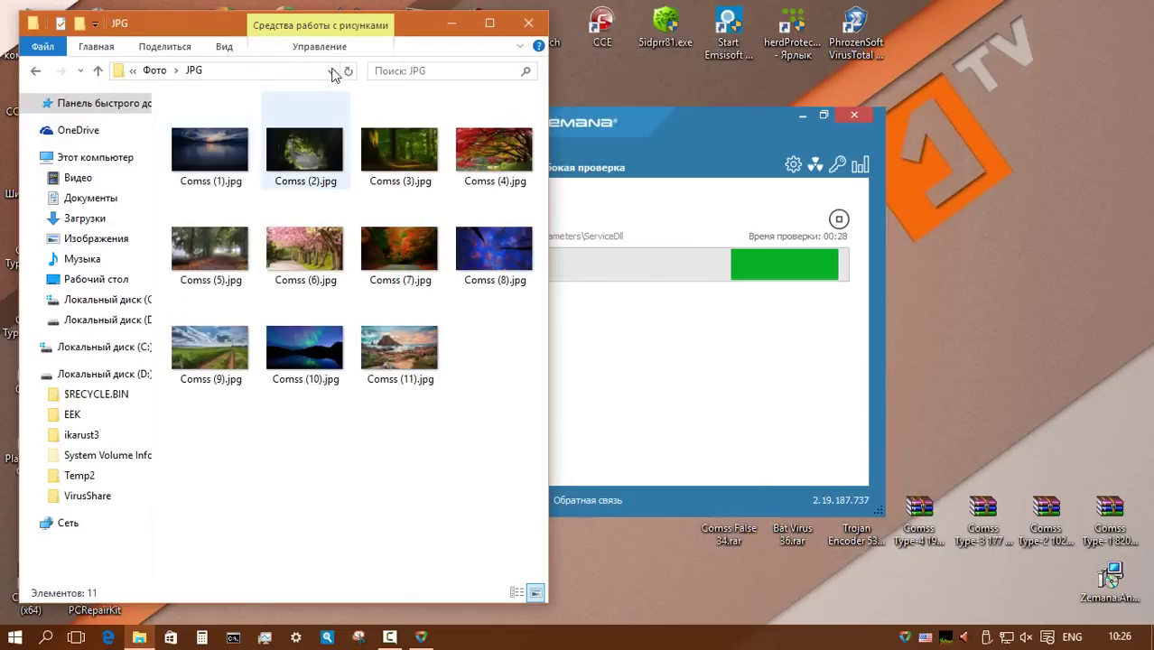
left_click(529, 22)
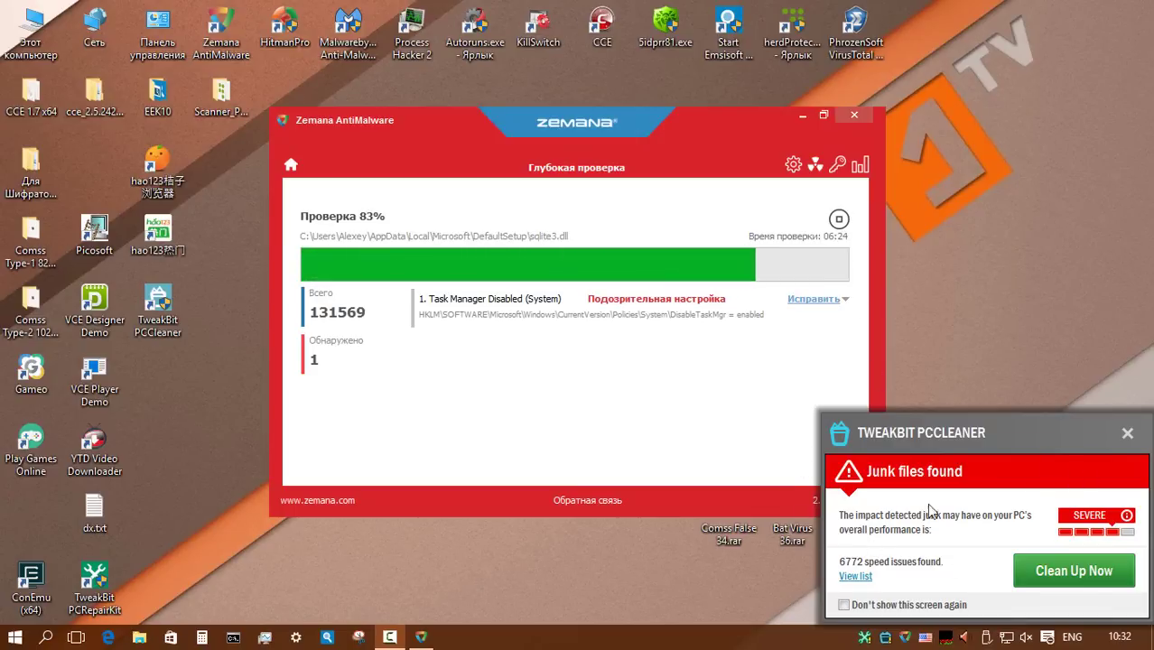
- Dismiss the TweakBit PCCleaner junk files alert and exit both PCCleaner and PCRepairKit without registering
left_click(1127, 434)
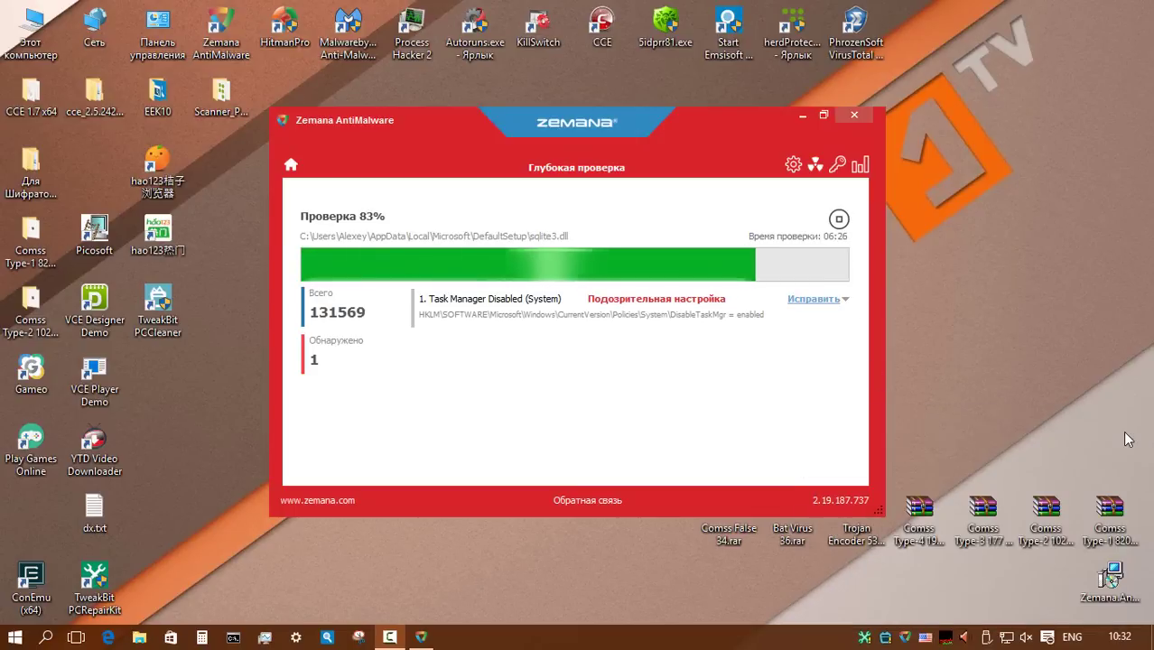
right_click(886, 636)
left_click(918, 625)
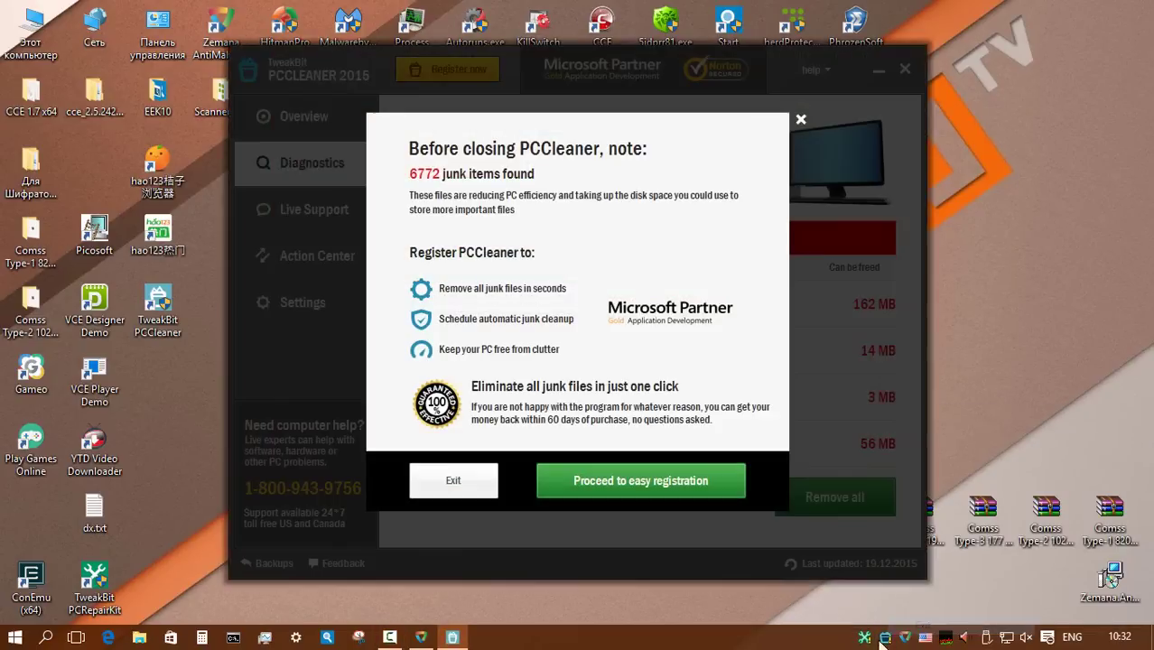
left_click(452, 479)
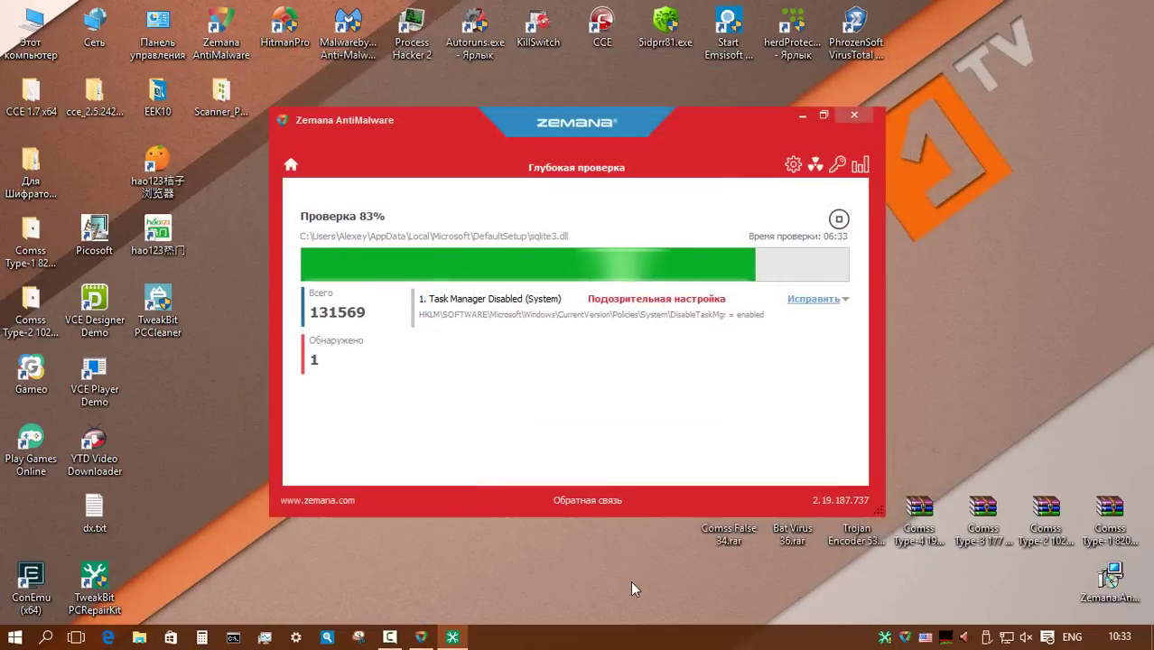
left_click(452, 637)
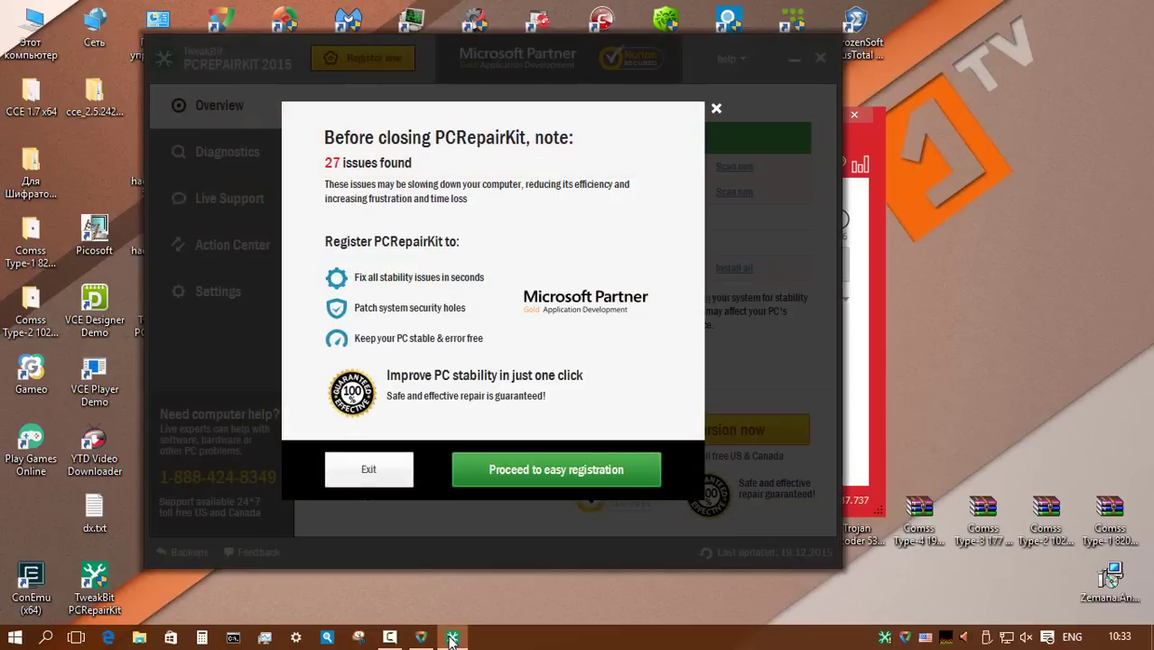
left_click(374, 477)
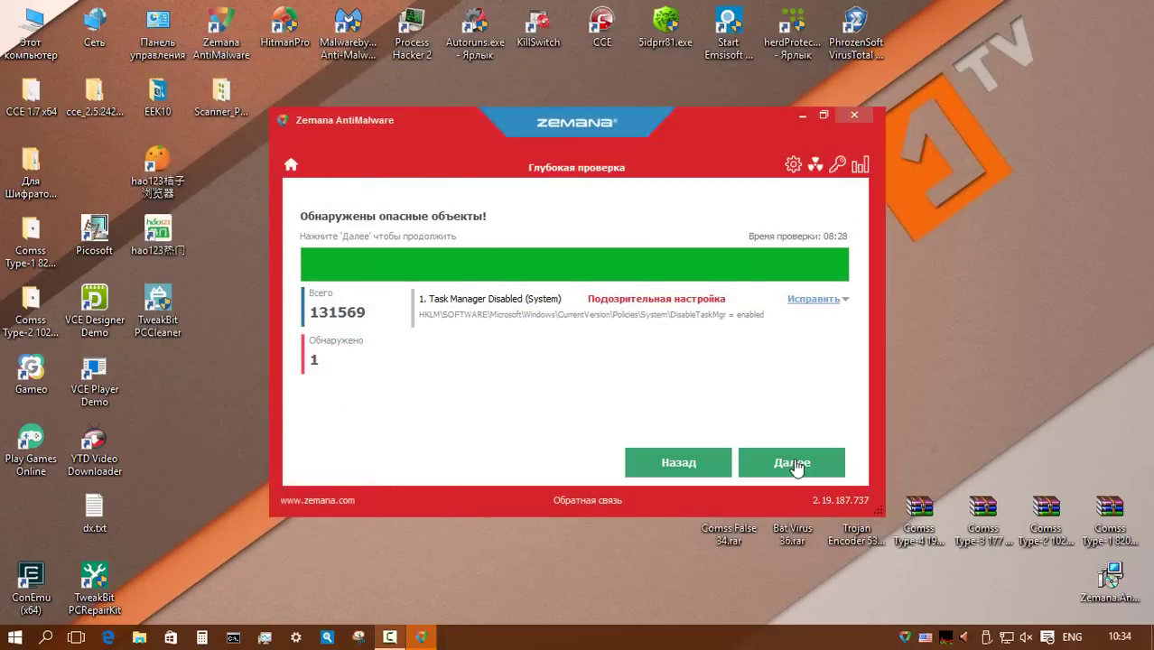
- Apply Zemana's repair of the Task Manager Disabled finding and start a HitmanPro scan of the system
left_click(791, 463)
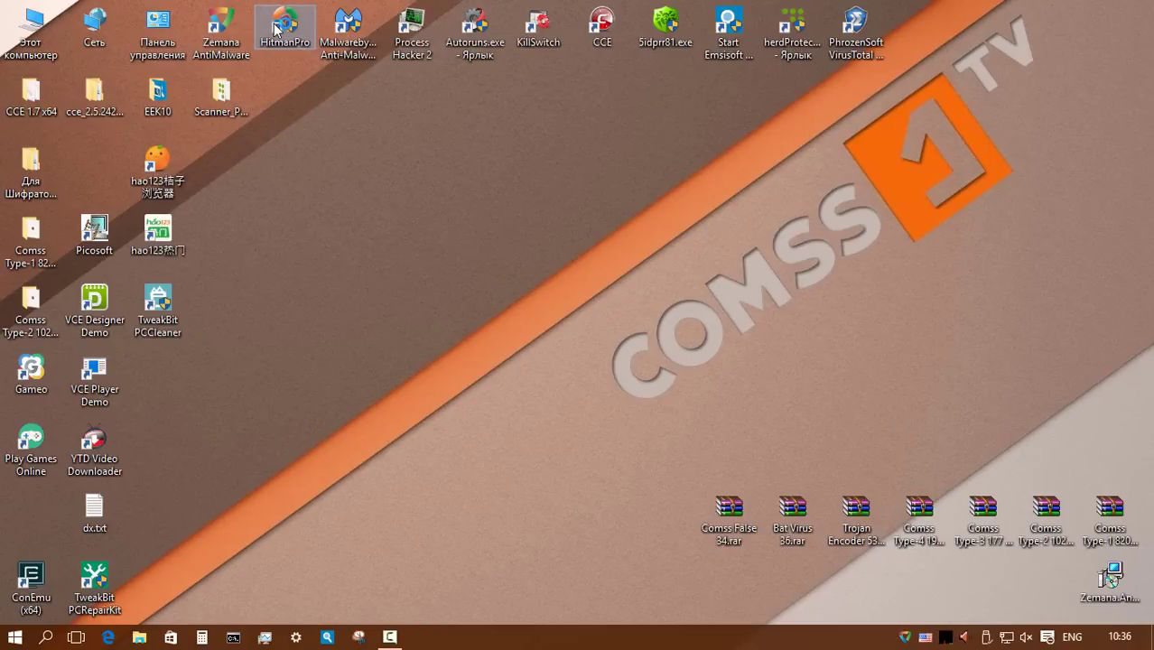
double_click(276, 27)
left_click(722, 527)
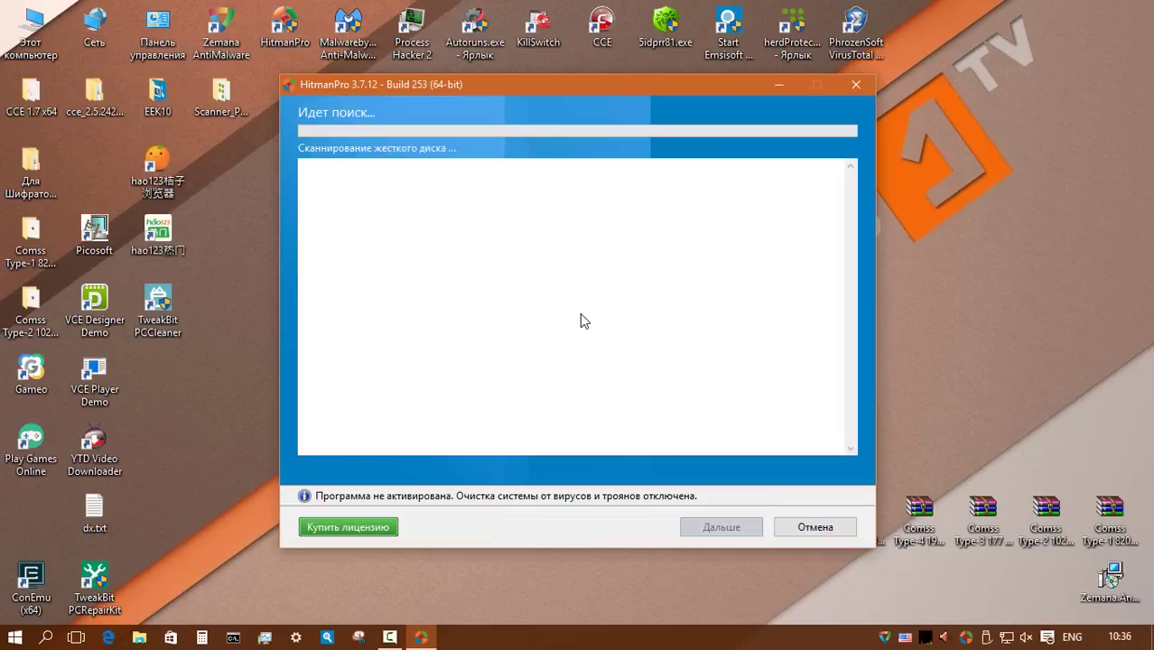
- Open Malwarebytes Anti-Malware and start a full scan (Полное сканирование) of the computer's drives
left_click(349, 30)
double_click(350, 30)
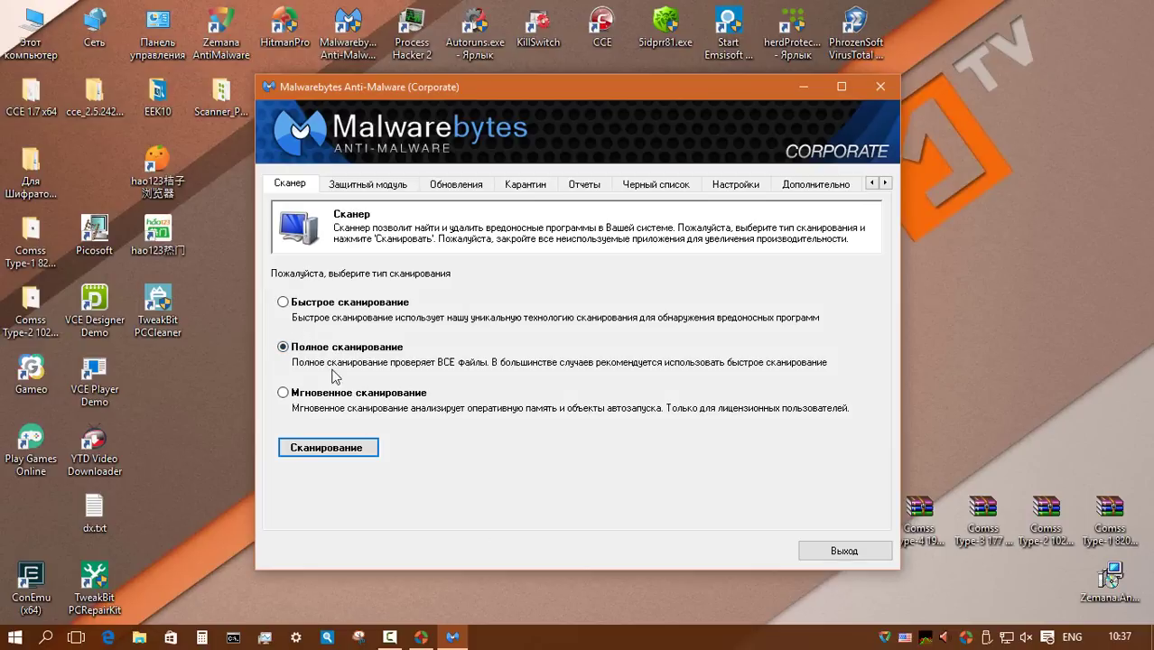
left_click(327, 448)
left_click(666, 446)
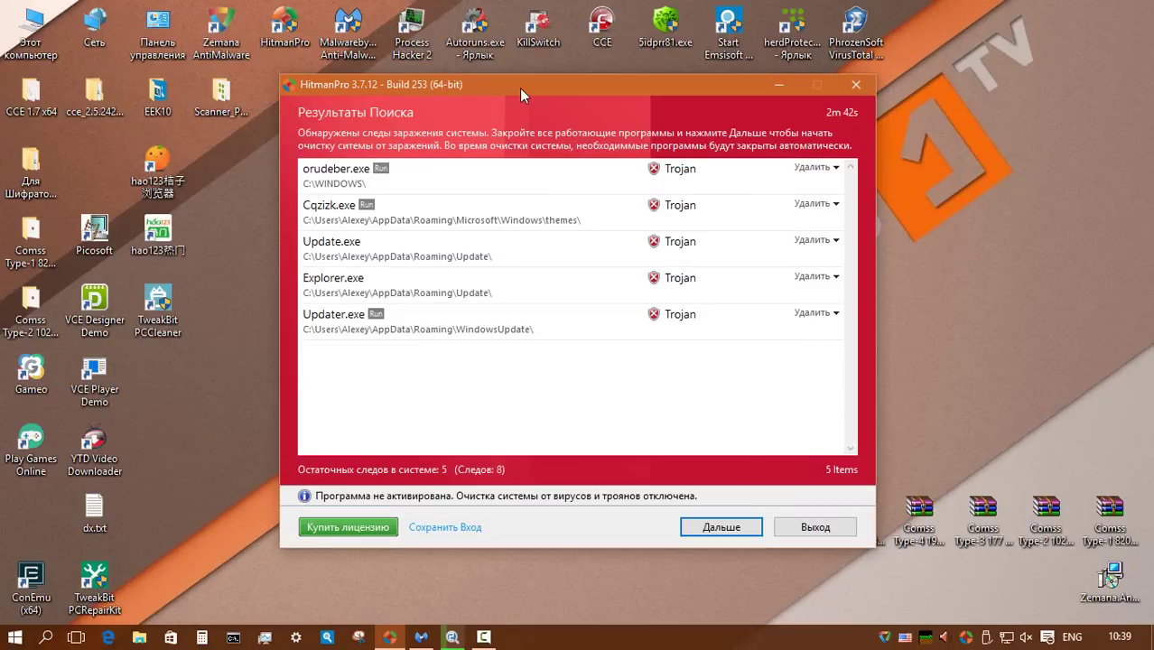
- Inspect the HitmanPro detection details for Explorer.exe, Update.exe, Cqzizk.exe and orudeber.exe
left_click(489, 293)
left_click(479, 257)
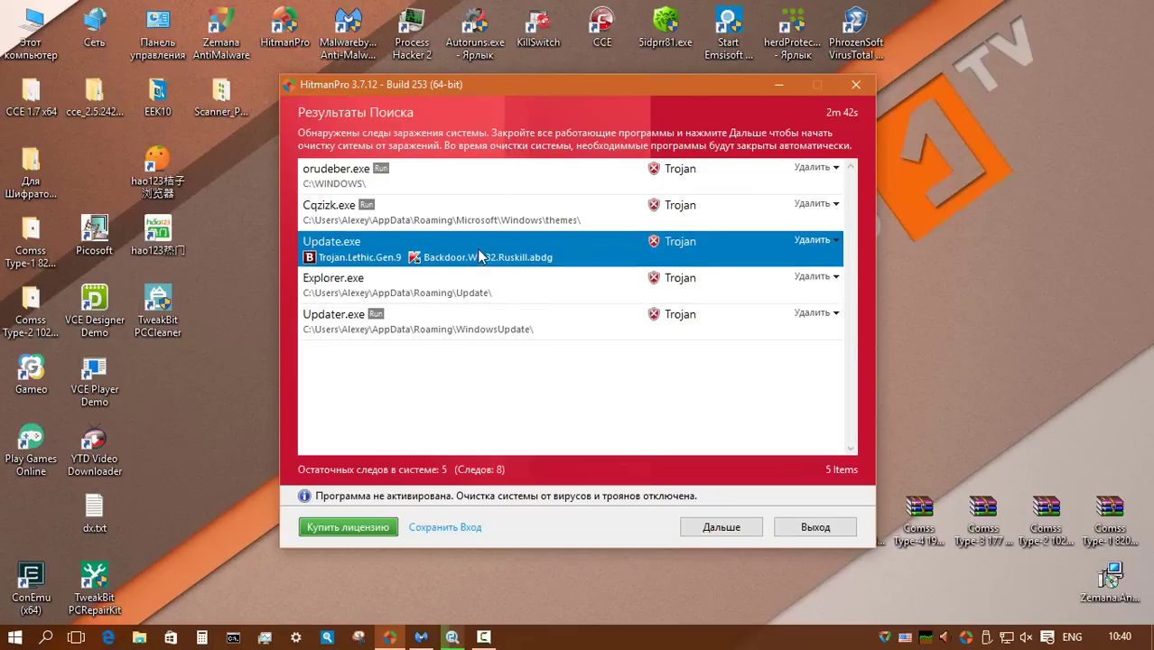
left_click(461, 224)
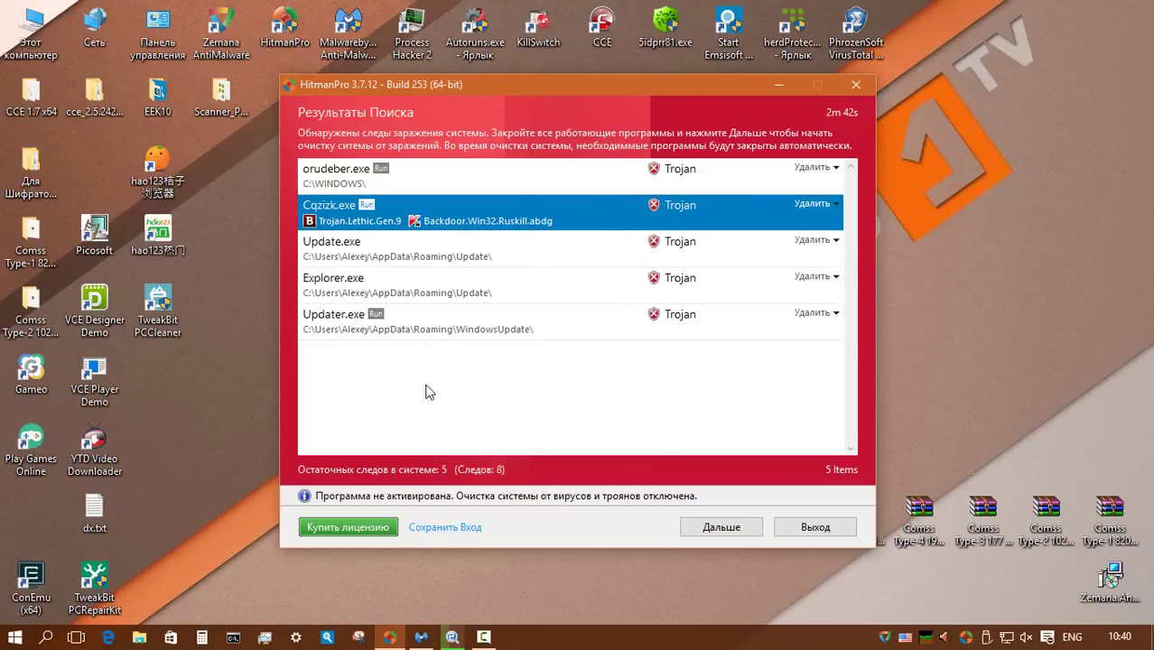
left_click(484, 178)
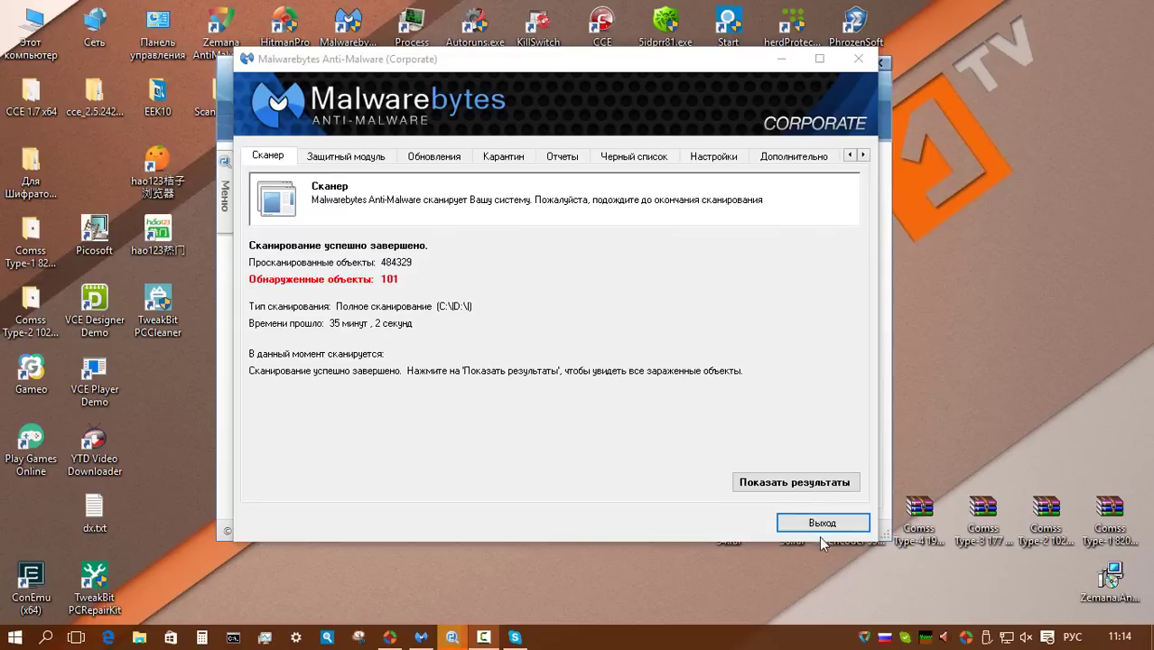
- Show the Malwarebytes scan results in a maximized window and sort them by category (Категория)
left_click(795, 482)
left_click(822, 61)
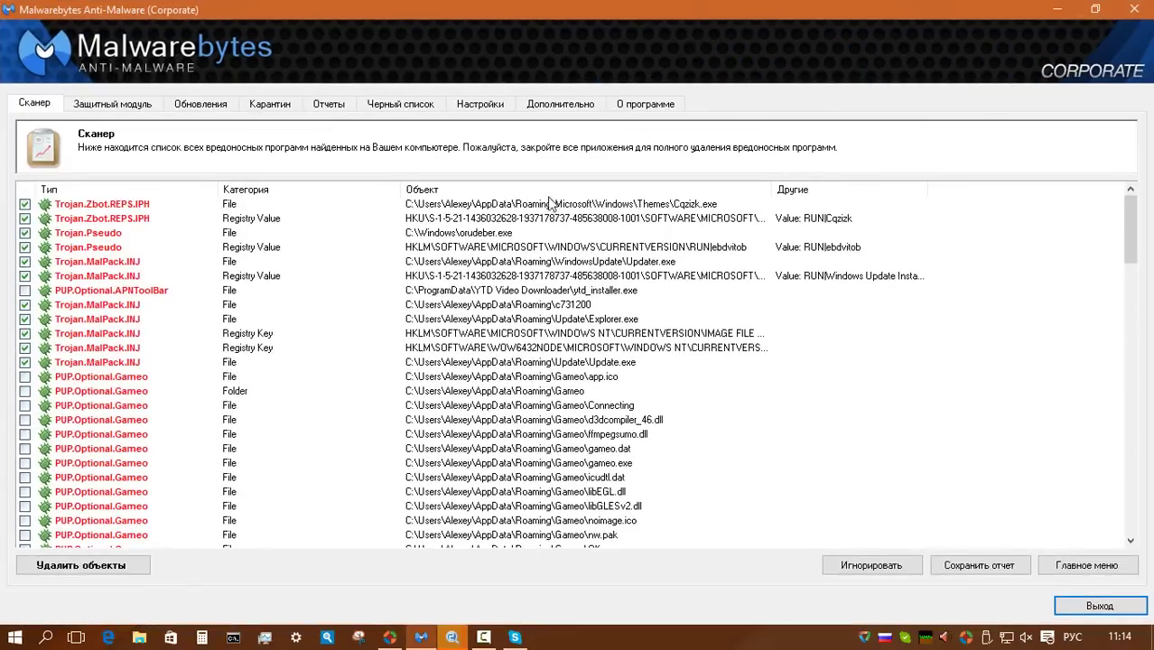
left_click(256, 192)
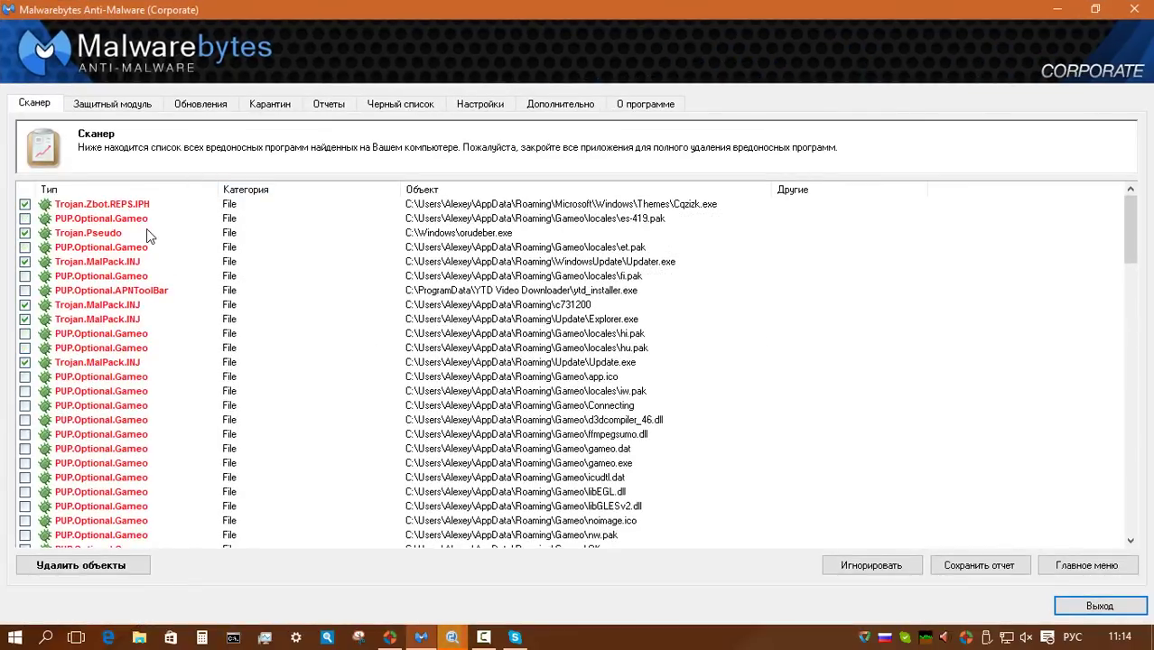
- Review the Malwarebytes detections, examining the Trojan.Pseudo and Trojan.MalPack.INJ files and the registry key entries among the PUP findings
left_click(116, 233)
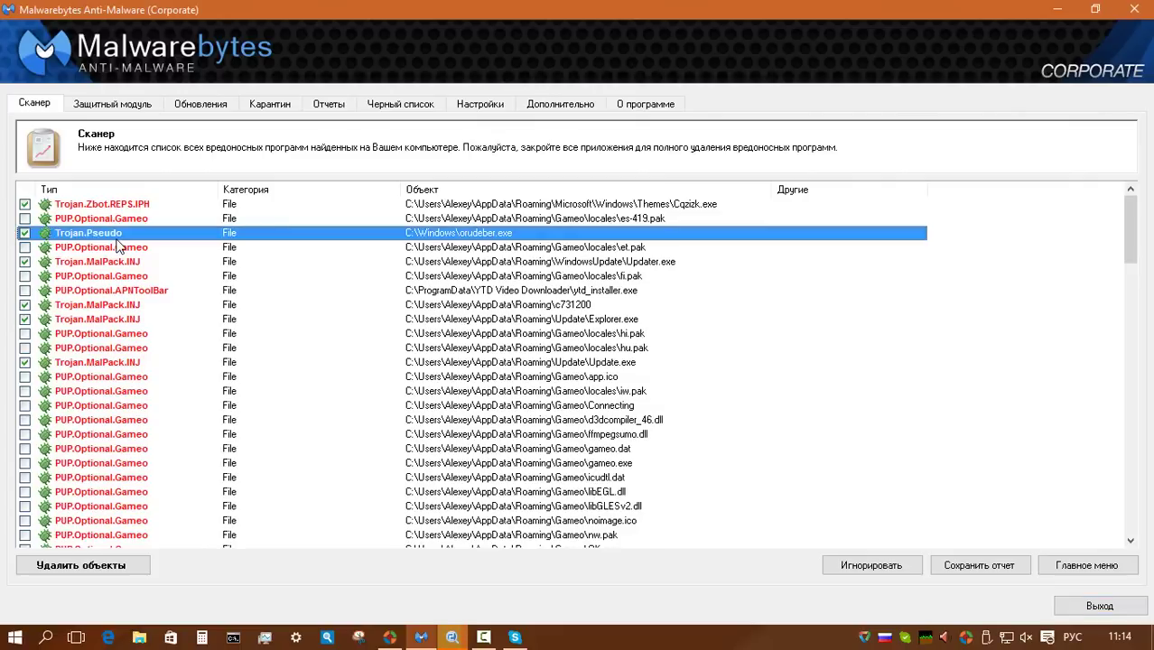
left_click(124, 262)
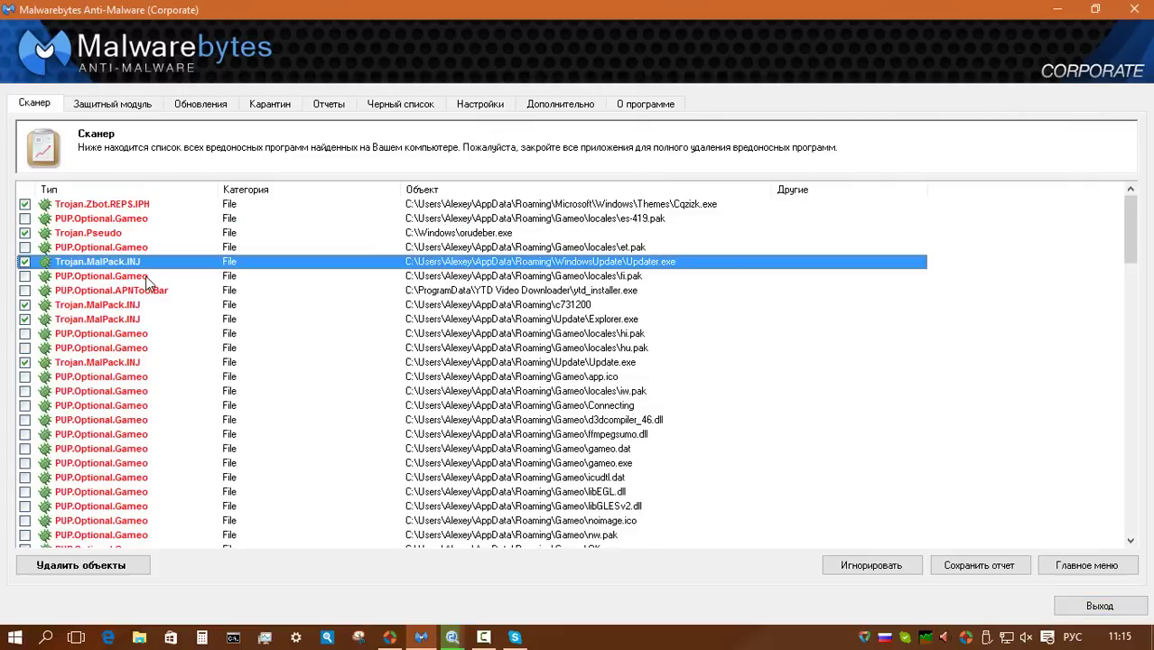
scroll(614, 379, "down", 10)
left_click(644, 453)
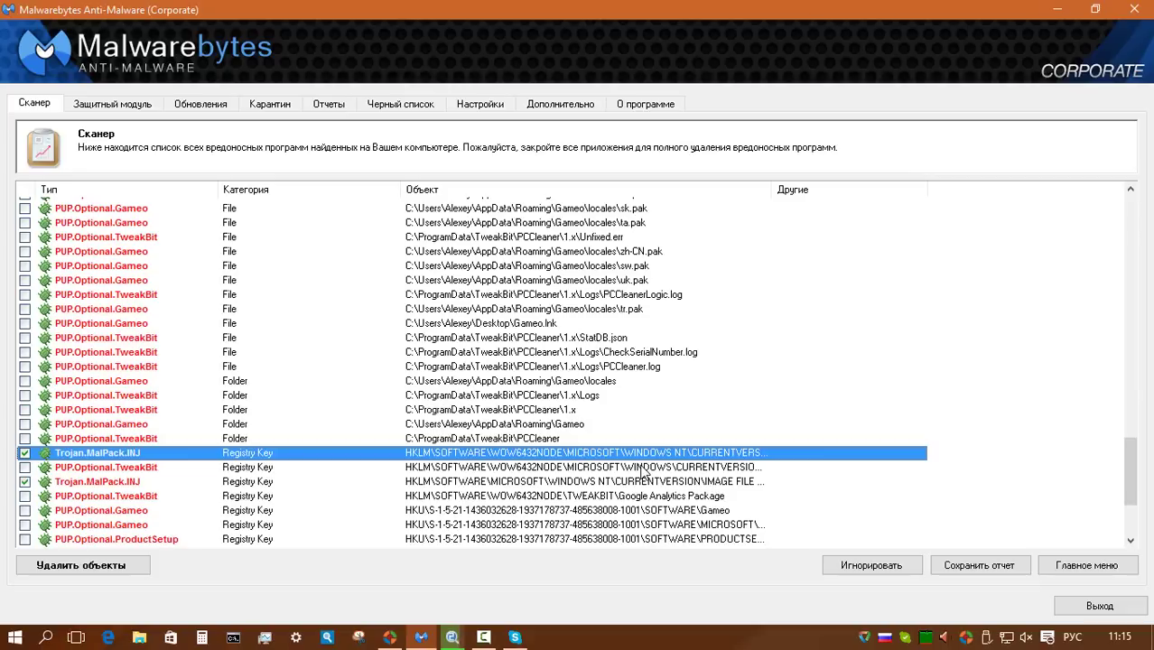
scroll(644, 472, "up", 3)
scroll(644, 472, "down", 4)
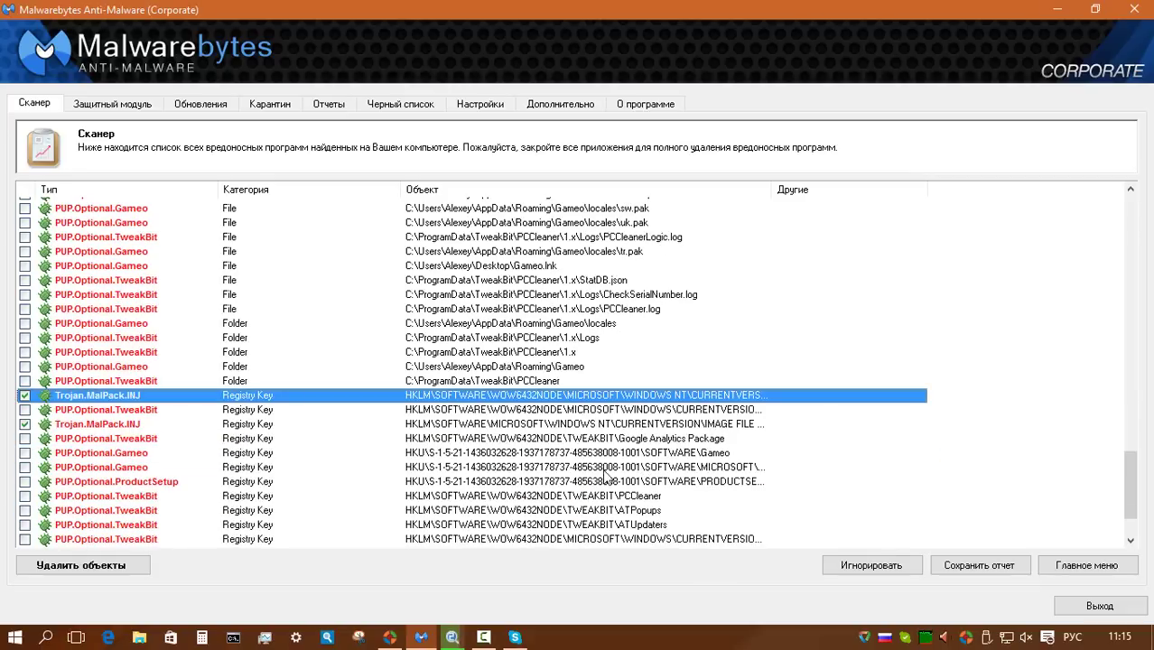
scroll(606, 477, "up", 4)
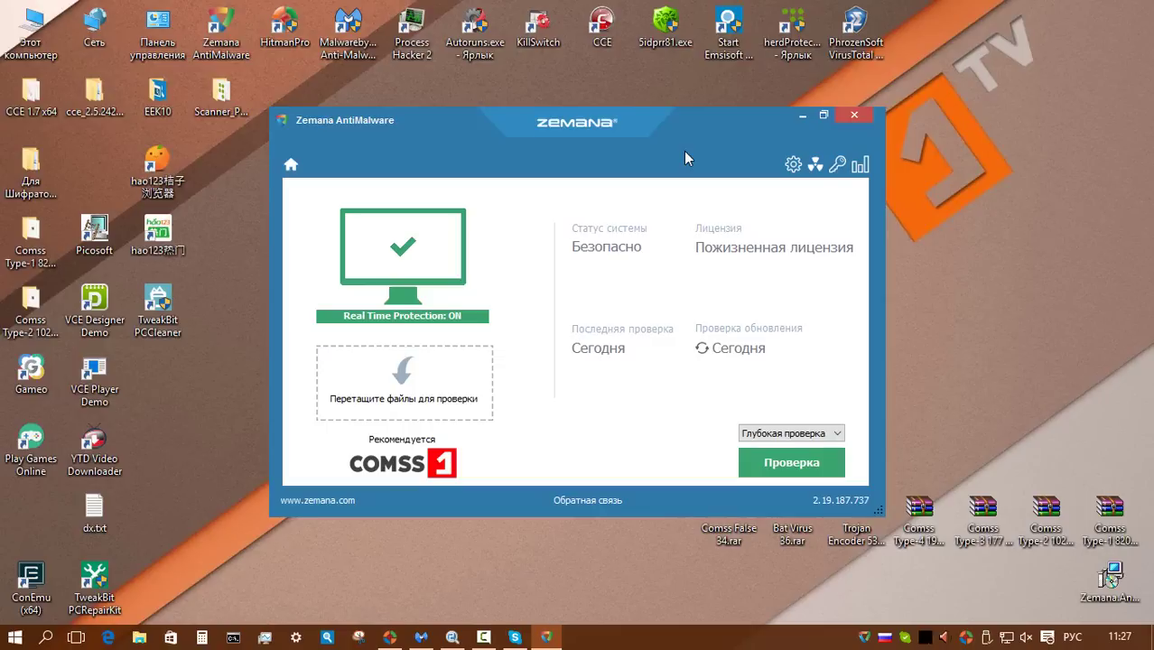
- Close the Zemana AntiMalware main window
key("alt+F4")
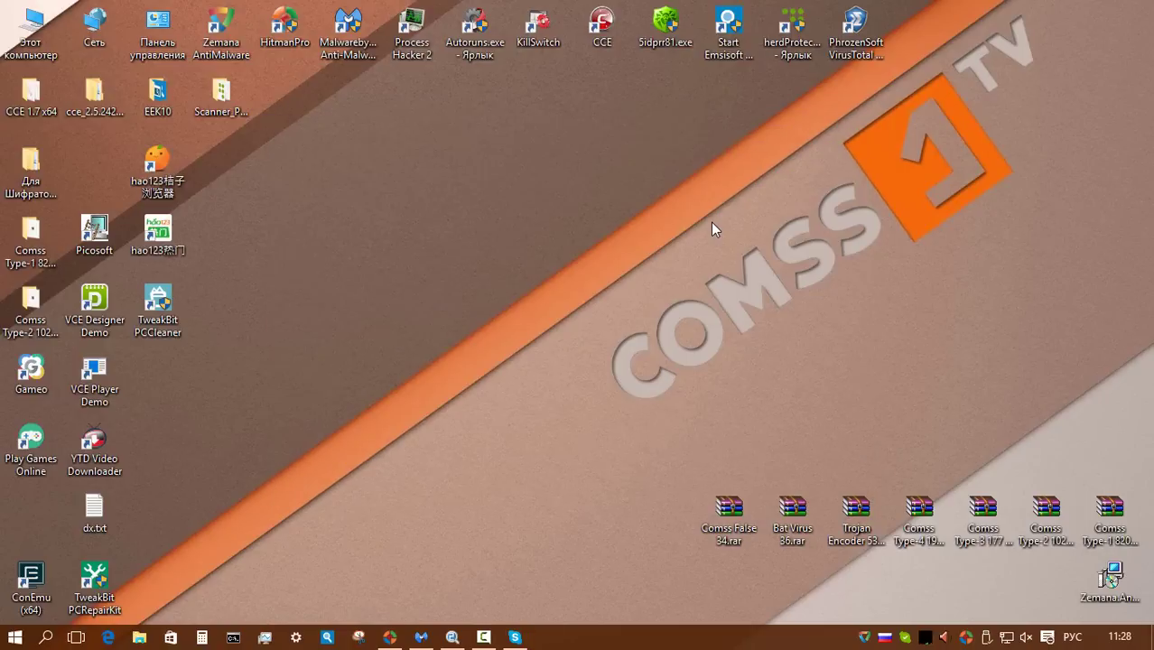